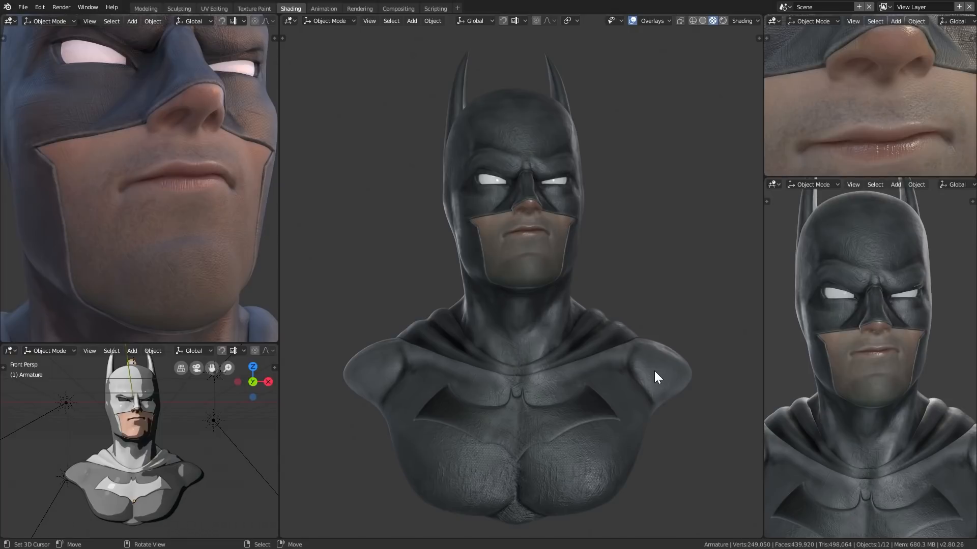
Step: Examine the finished Batman bust from several angles, including the masked face up close
scroll(653, 368, "up", 1)
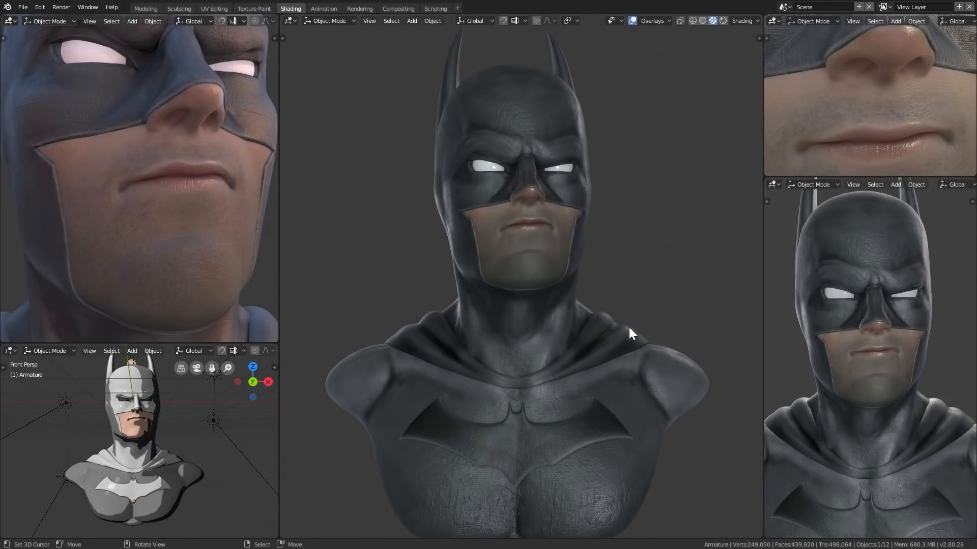
middle_click_drag(633, 337, 653, 366)
scroll(653, 365, "down", 4)
mouse_move(616, 408)
middle_mouse_down("shift")
mouse_move(621, 349)
mouse_move(619, 382)
mouse_move(584, 394)
mouse_move(609, 395)
middle_mouse_up("shift")
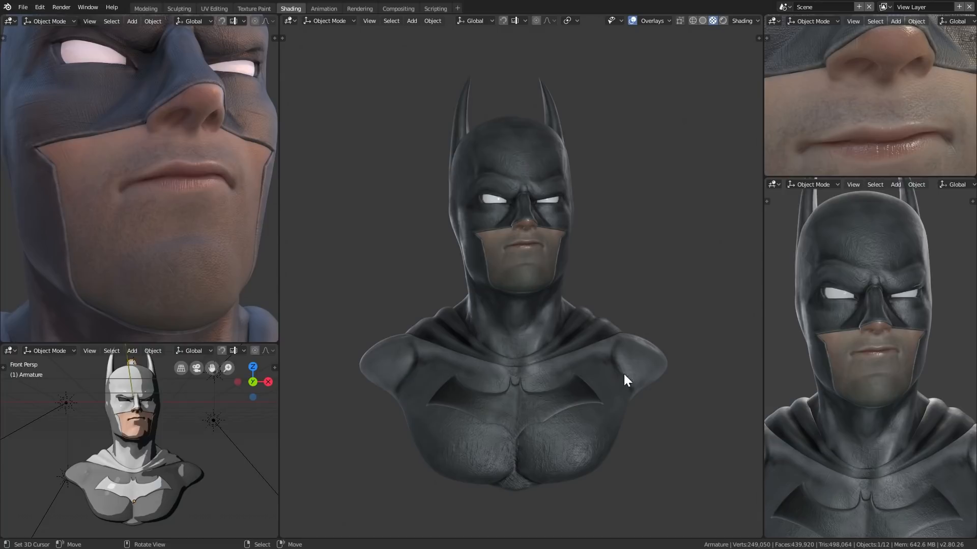
scroll(635, 341, "up", 2)
mouse_move(637, 341)
middle_mouse_down("shift")
mouse_move(627, 382)
mouse_move(637, 342)
mouse_move(647, 345)
middle_mouse_up("shift")
scroll(627, 382, "up", 3)
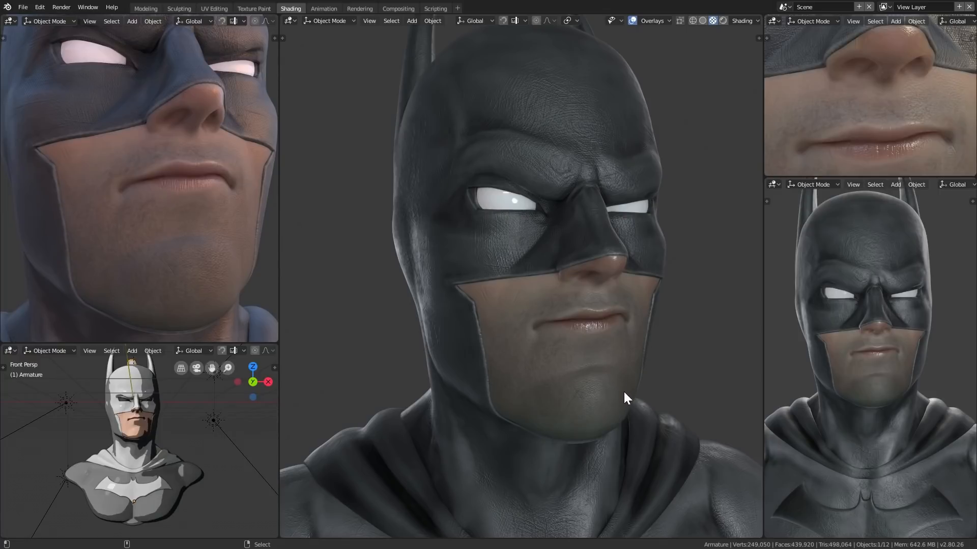
middle_click_drag(623, 391, 624, 380, "ctrl")
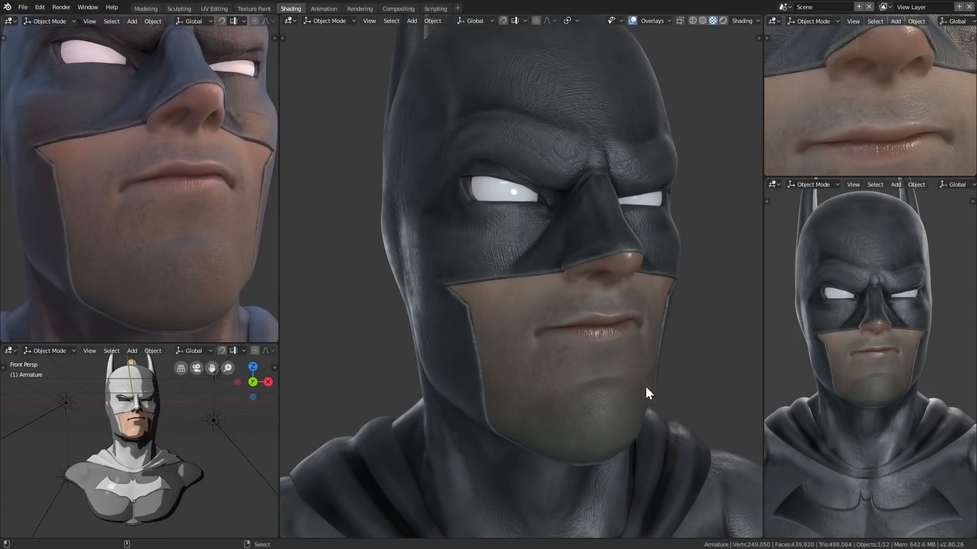
scroll(645, 379, "up", 3)
middle_click_drag(649, 383, 635, 411)
mouse_move(635, 411)
middle_mouse_down()
mouse_move(621, 411)
mouse_move(629, 405)
middle_mouse_up()
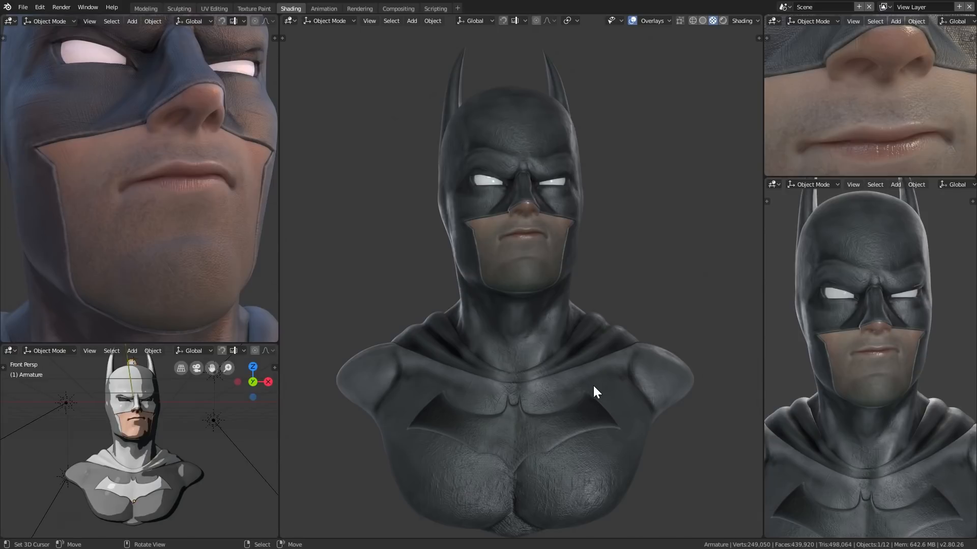
scroll(594, 387, "down", 1)
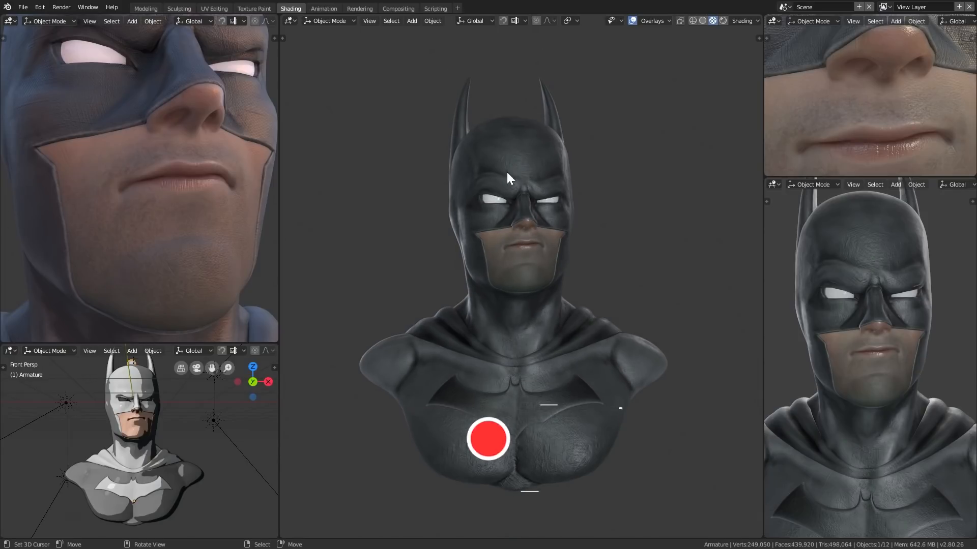
Step: Open the annotation settings for the main view and make the Note annotation layer visible
key("t")
key("t")
key("n")
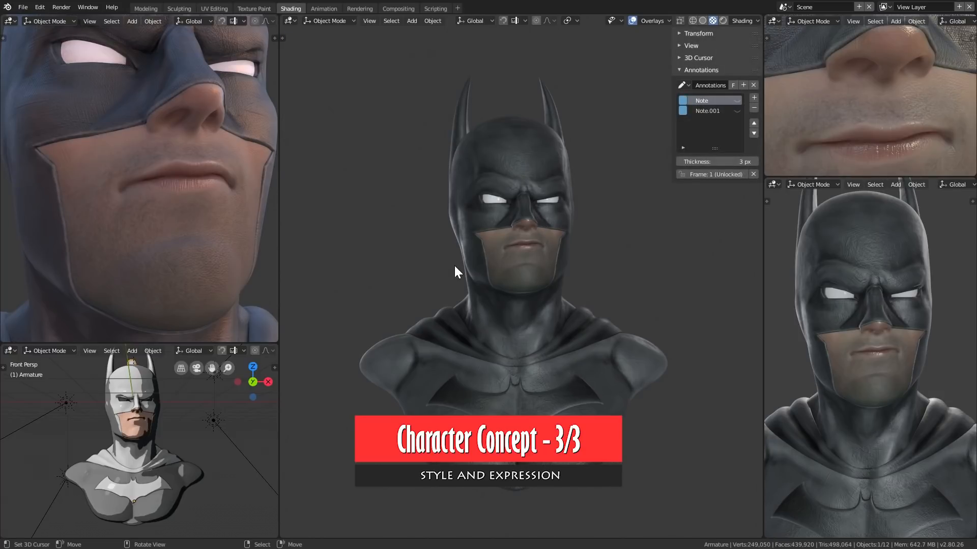
scroll(533, 276, "up", 2)
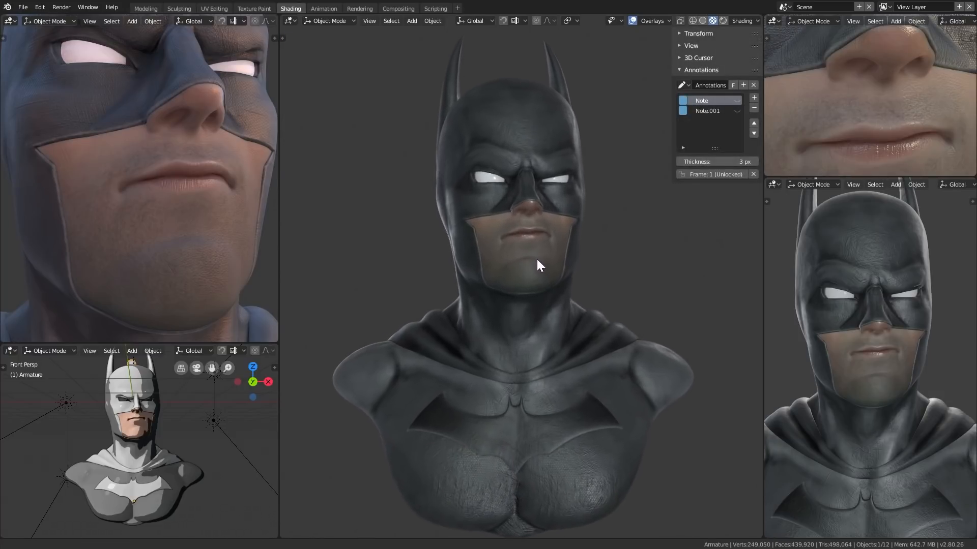
left_click(737, 99)
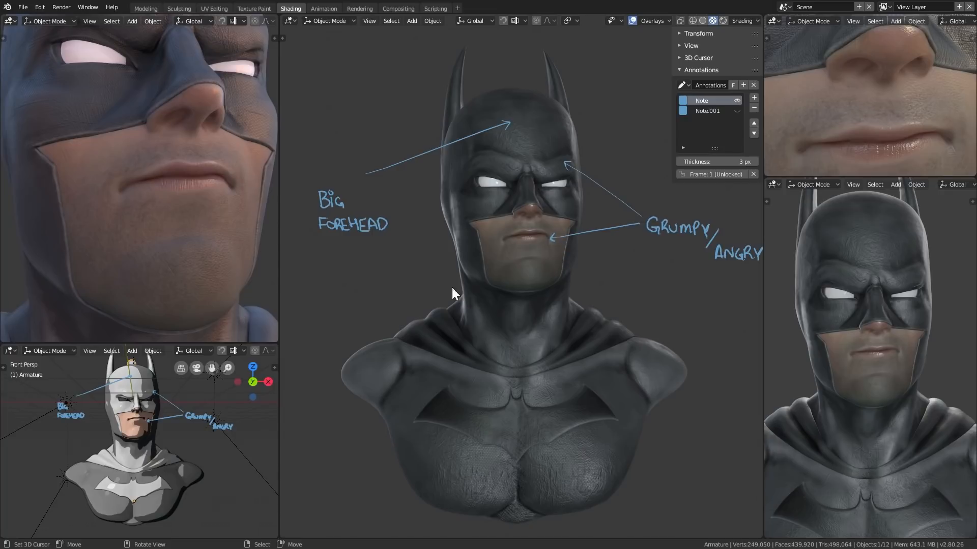
Step: Make the Note.001 annotation layer visible as well, keeping the whole bust and its labels in view
mouse_move(608, 335)
middle_mouse_down()
mouse_move(668, 339)
mouse_move(592, 342)
mouse_move(607, 341)
mouse_move(576, 315)
mouse_move(525, 315)
middle_mouse_up()
mouse_move(524, 316)
middle_mouse_down("shift")
mouse_move(560, 309)
mouse_move(568, 320)
middle_mouse_up("shift")
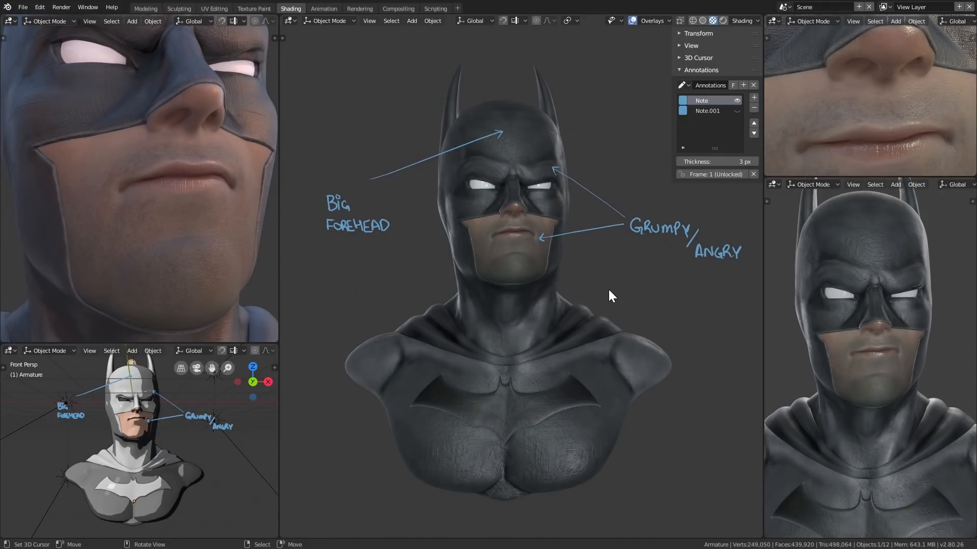
mouse_move(587, 285)
middle_mouse_down("shift")
mouse_move(584, 296)
mouse_move(560, 267)
middle_mouse_up("shift")
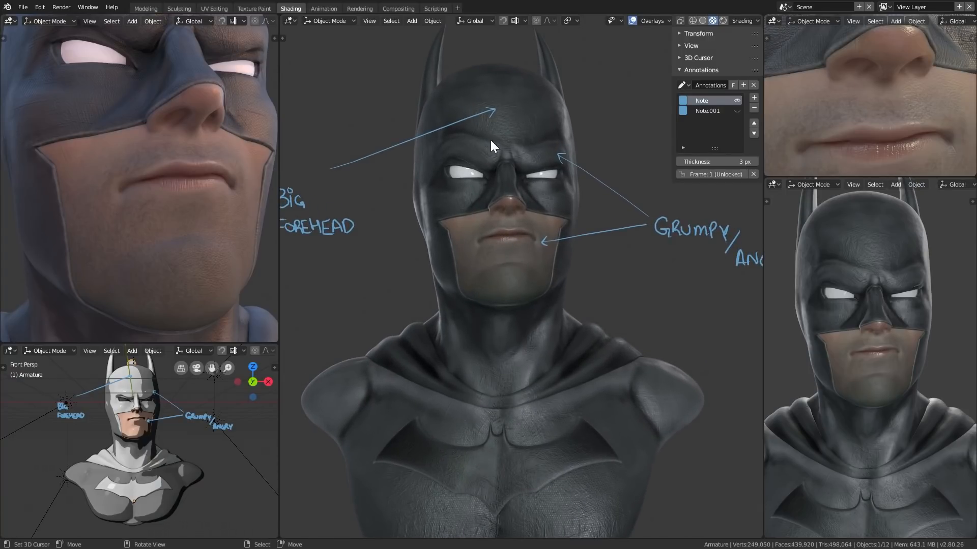
left_click(737, 110)
mouse_move(599, 213)
middle_mouse_down("shift")
mouse_move(568, 232)
mouse_move(575, 223)
middle_mouse_up("shift")
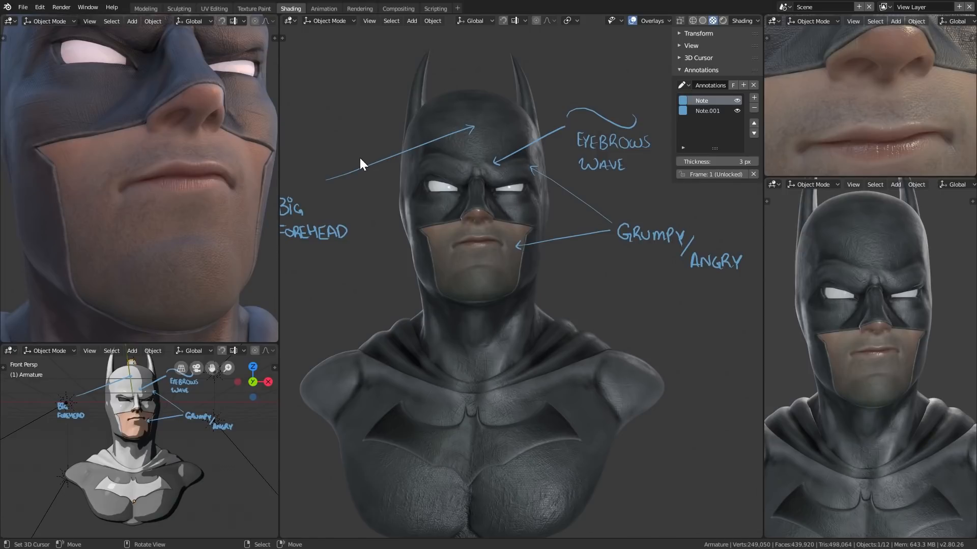
Step: Sketch a freehand stroke across the bust's brow with the Annotate tool, undoing trial strokes and redrawing from eyebrow to eyebrow
key("t")
left_click(294, 157)
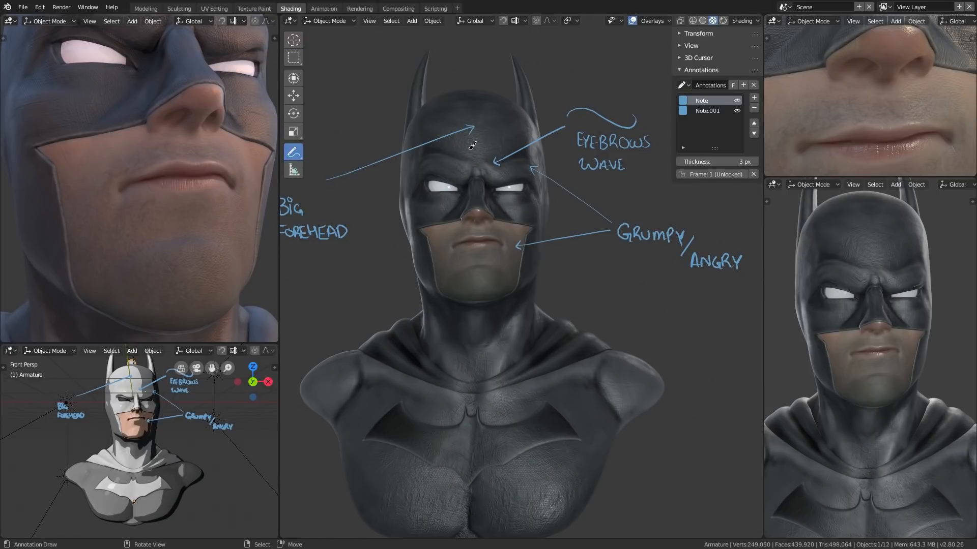
left_click_drag(489, 180, 529, 174)
left_click_drag(463, 149, 420, 176)
key("ctrl+z")
mouse_move(529, 172)
left_mouse_down()
mouse_move(473, 162)
mouse_move(419, 172)
left_mouse_up()
key("ctrl+z")
mouse_move(421, 177)
left_mouse_down()
mouse_move(433, 155)
mouse_move(529, 171)
left_mouse_up()
key("ctrl+z")
mouse_move(417, 173)
left_mouse_down()
mouse_move(487, 125)
mouse_move(531, 181)
left_mouse_up()
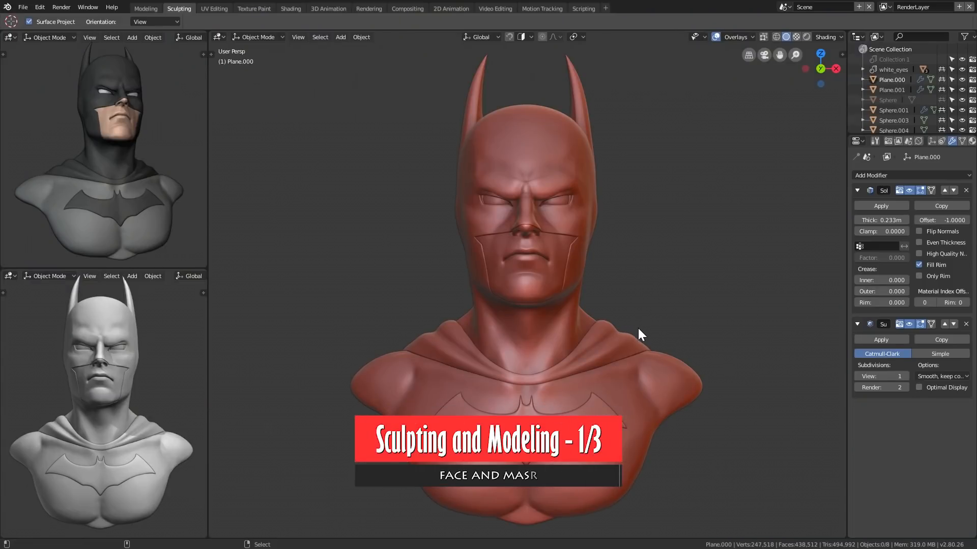
Step: Hide the white_eyes collection and the mask on the sculpted bust to examine the bare face underneath
scroll(634, 318, "up", 2)
middle_click_drag(630, 309, 639, 343)
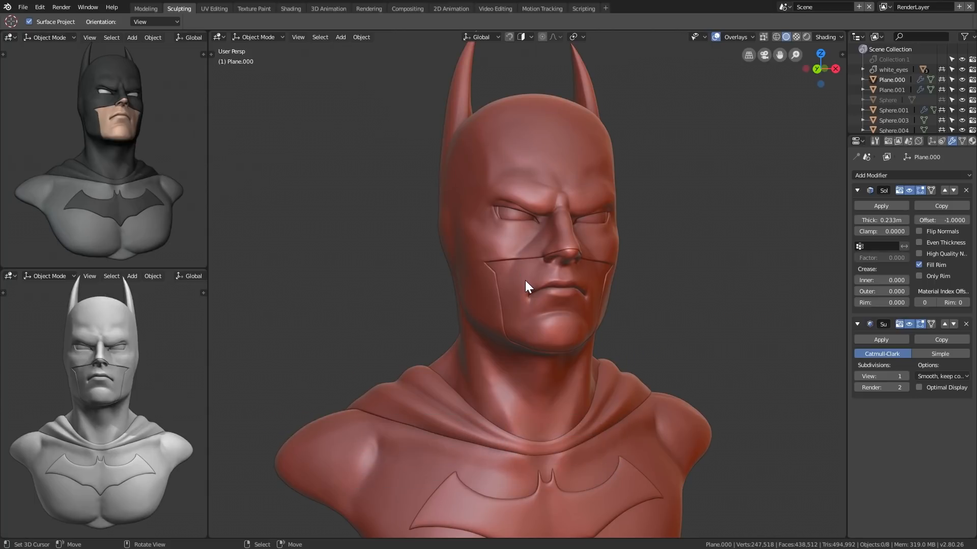
middle_click_drag(486, 257, 524, 290)
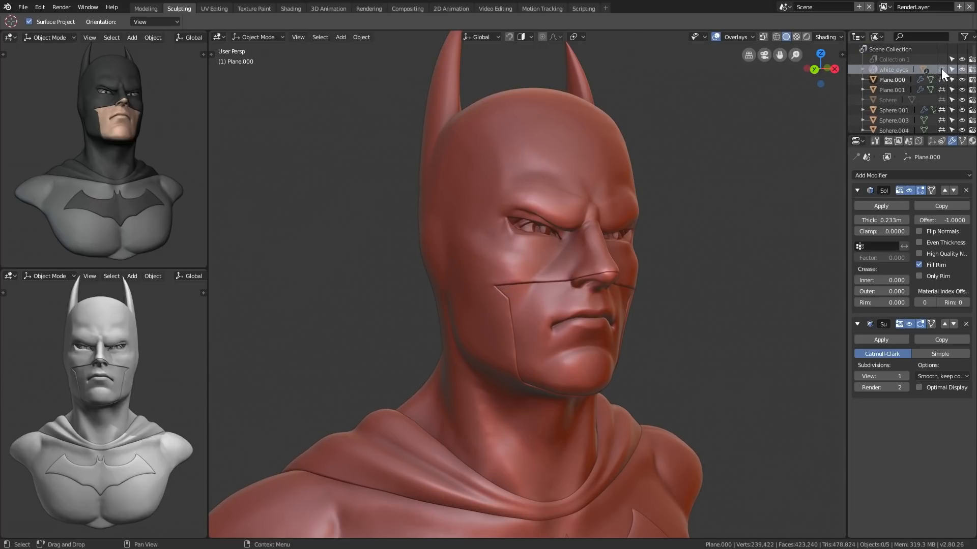
left_click(546, 155)
key("h")
middle_click_drag(572, 279, 628, 288)
mouse_move(508, 254)
middle_mouse_down()
mouse_move(631, 251)
mouse_move(500, 268)
middle_mouse_up()
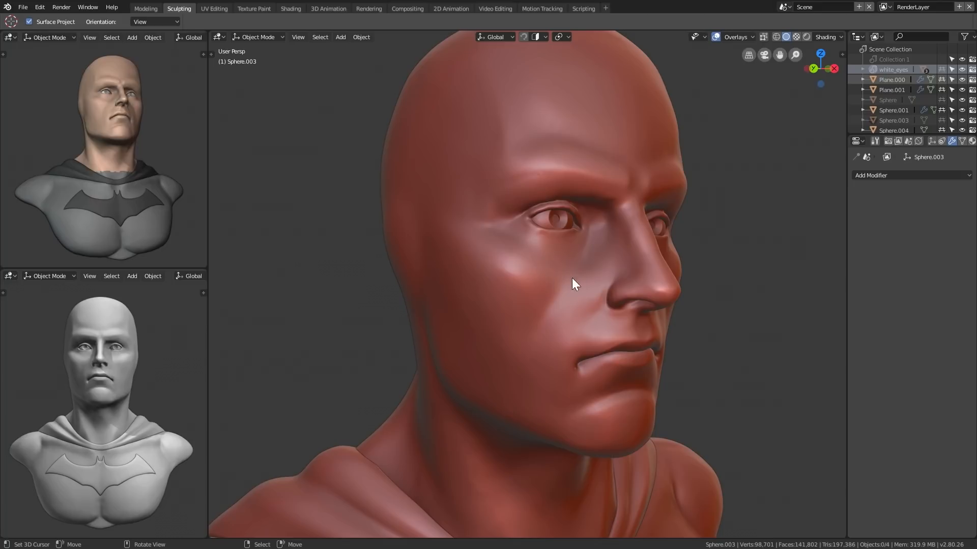
mouse_move(605, 276)
middle_mouse_down()
mouse_move(596, 324)
mouse_move(570, 315)
mouse_move(588, 274)
middle_mouse_up()
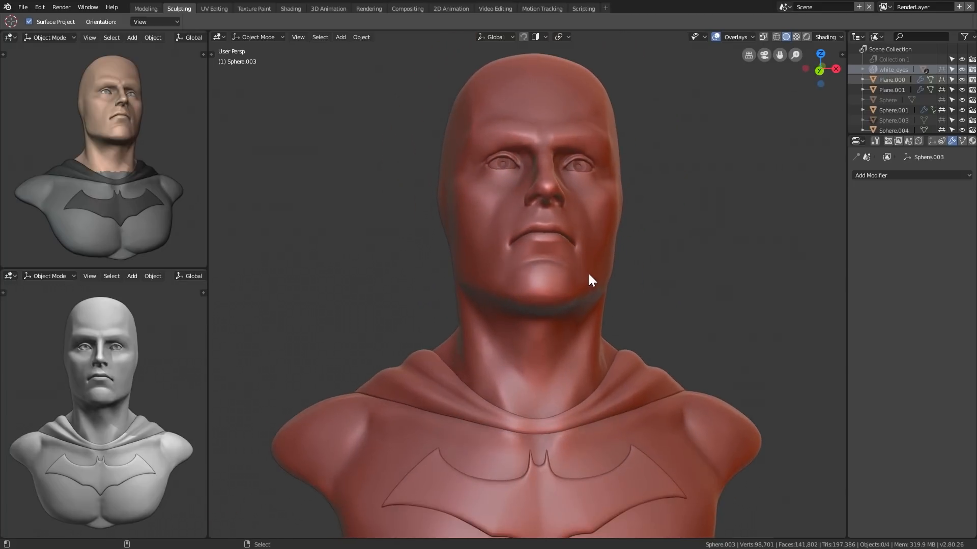
Step: Reveal all hidden objects and duplicate the separate sphere beside the bust in place
scroll(588, 274, "down", 2)
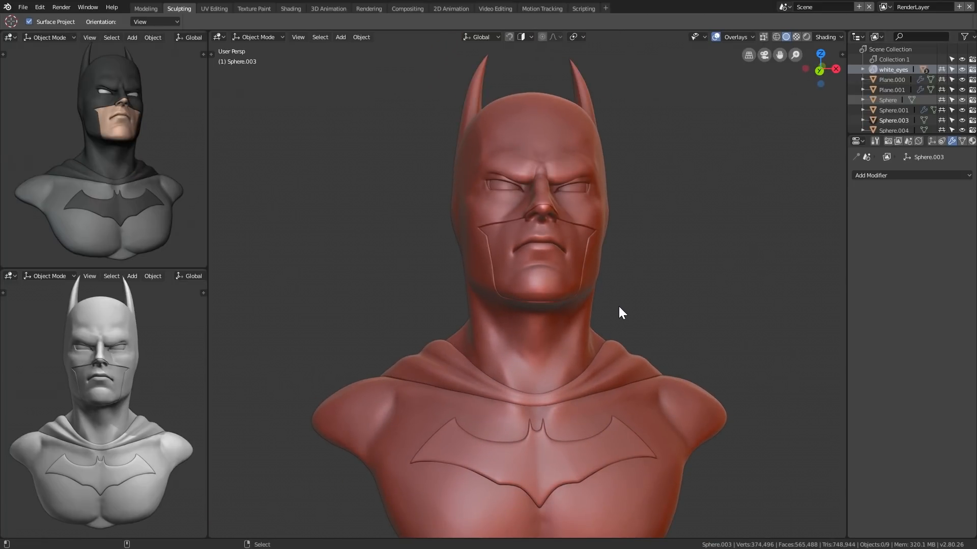
mouse_move(619, 308)
middle_mouse_down()
mouse_move(591, 300)
mouse_move(601, 308)
middle_mouse_up()
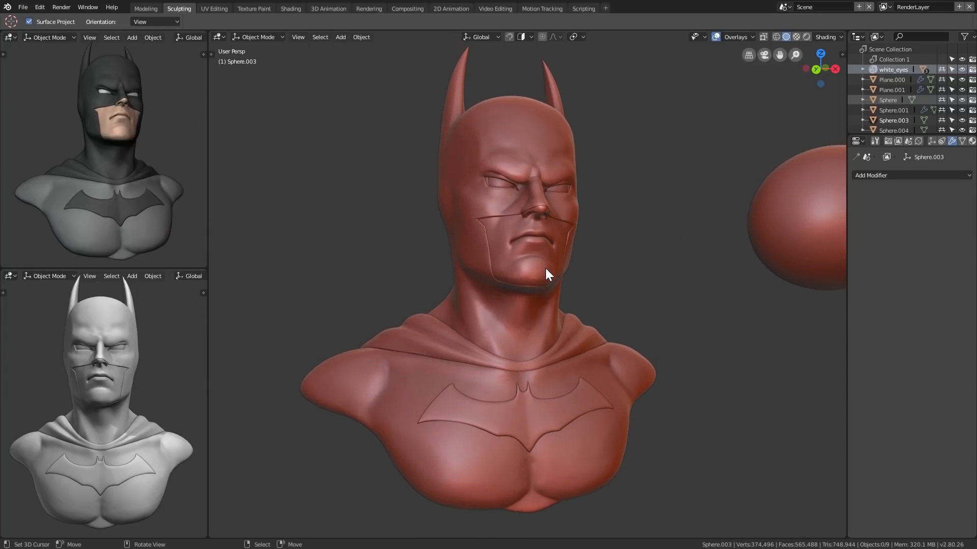
middle_click_drag(558, 237, 362, 358)
middle_click_drag(569, 321, 584, 299, "shift")
left_click(521, 266)
key("shift+d")
right_click(581, 285)
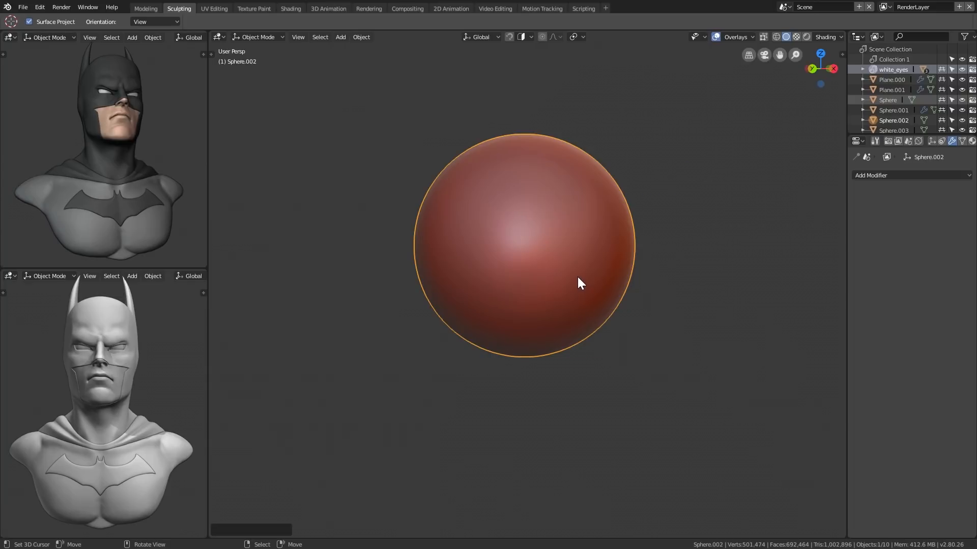
Step: Scale up the duplicated sphere's whole mesh slightly in Edit Mode, then return to Object Mode
key("Tab")
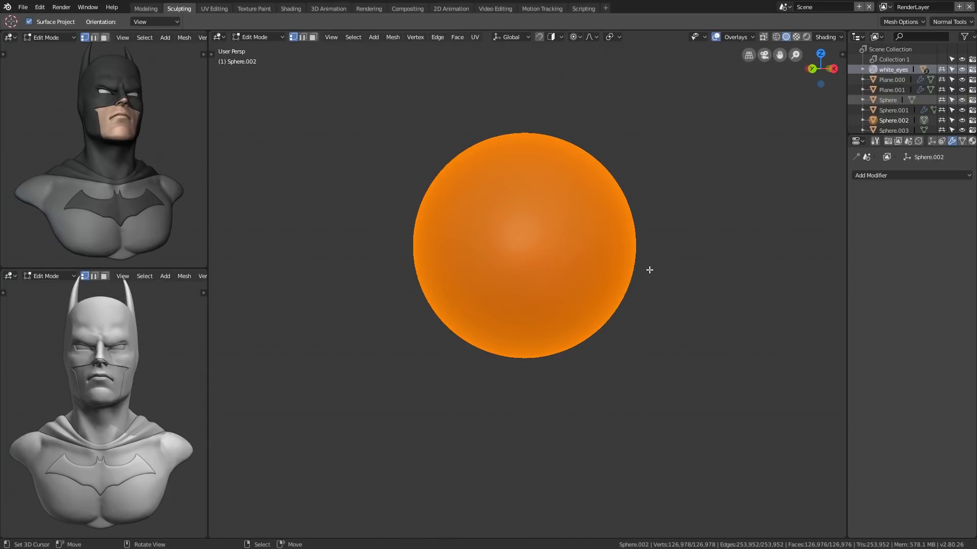
key("s")
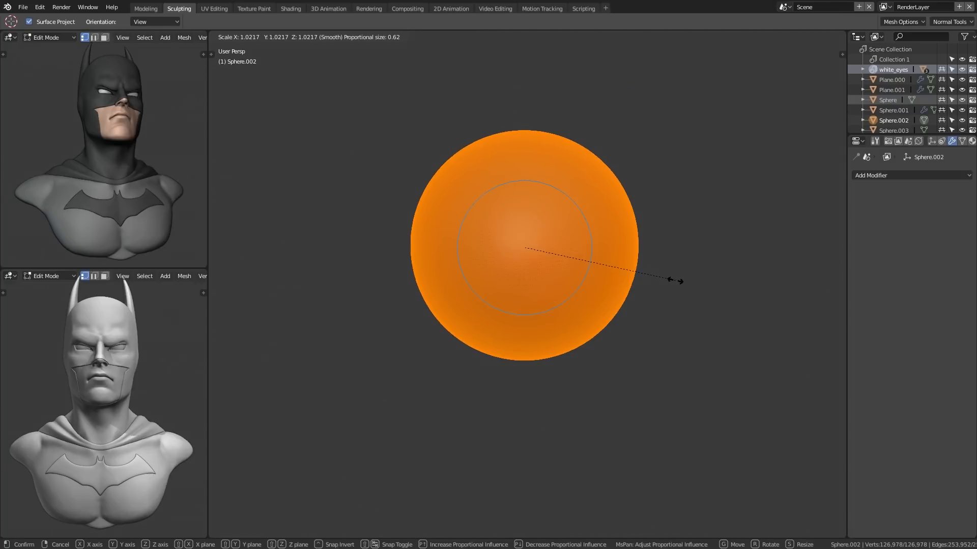
left_click(680, 281)
middle_click_drag(669, 279, 595, 316, "shift")
key("Tab")
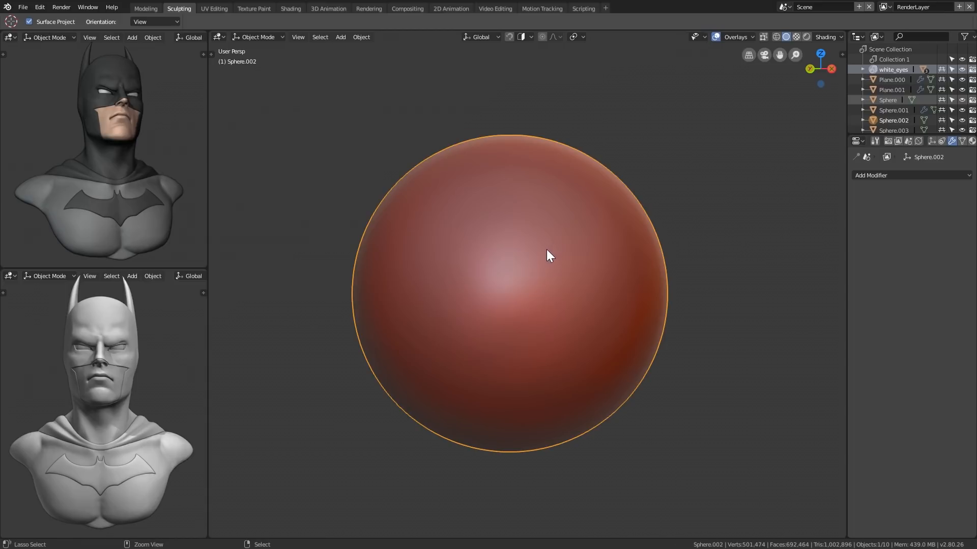
Step: Put the enlarged sphere into Sculpt Mode, set the brush radius to 43 px and choose the Crease brush
key("ctrl+Tab")
left_click(548, 307)
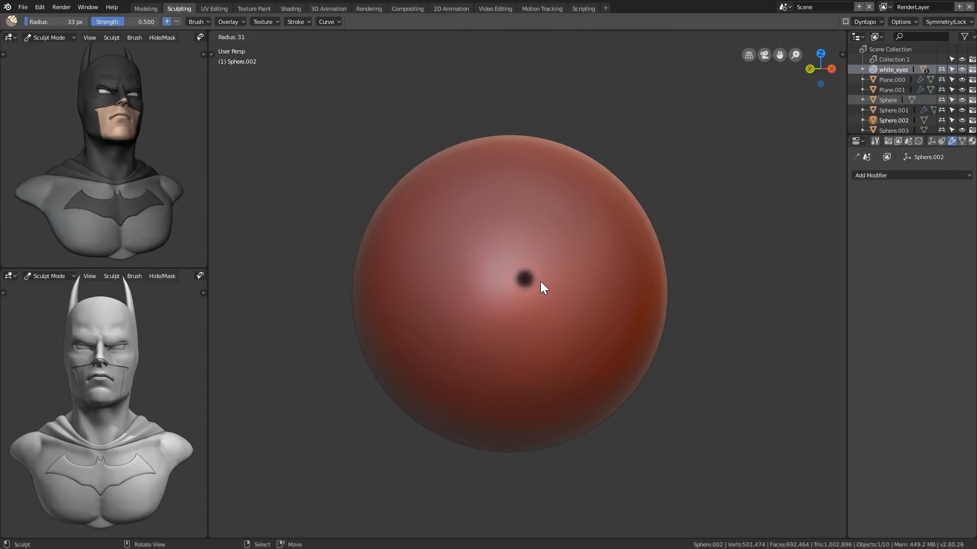
key("t")
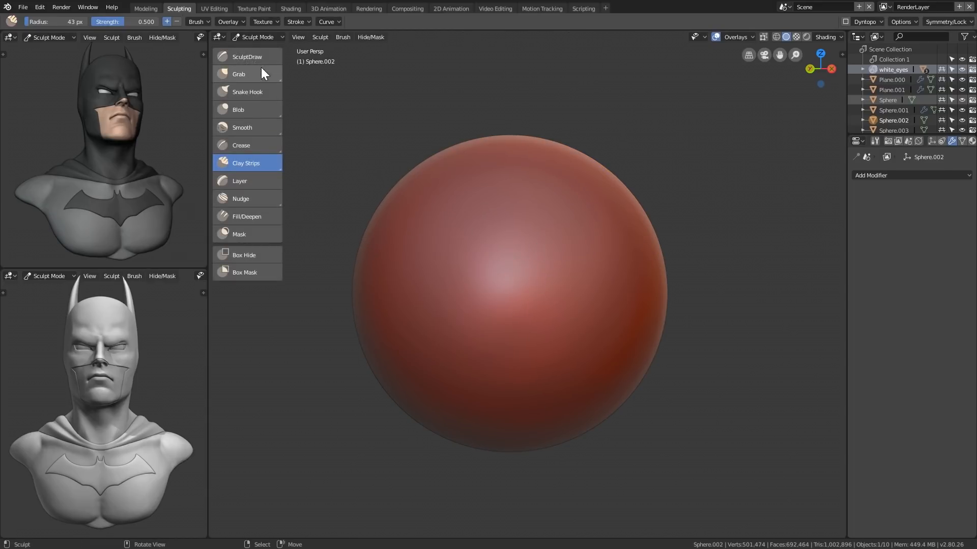
left_click(254, 146)
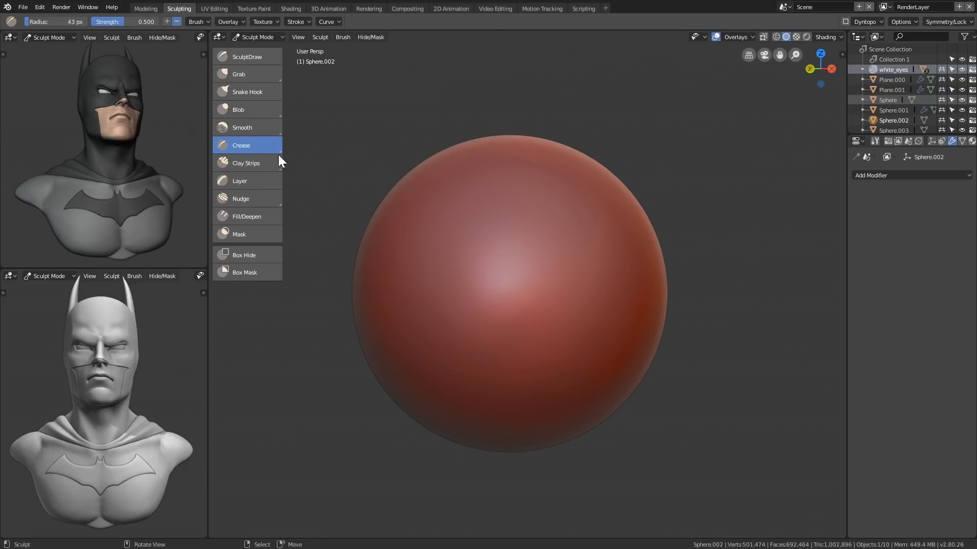
Step: Try carving an eye opening into the sphere with Crease strokes and undo it
left_click_drag(540, 300, 562, 295)
left_click_drag(535, 306, 562, 312)
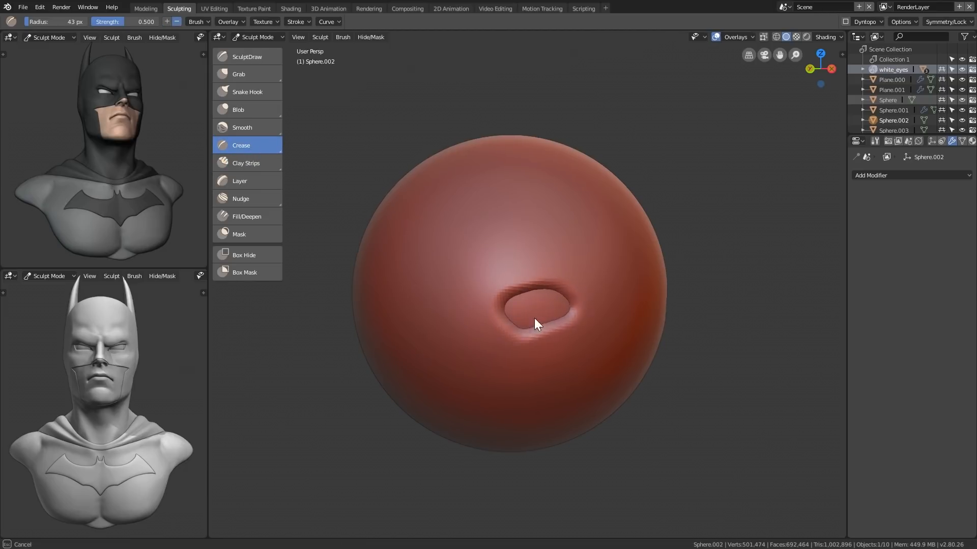
middle_click_drag(585, 309, 554, 307)
left_click_drag(539, 285, 489, 278)
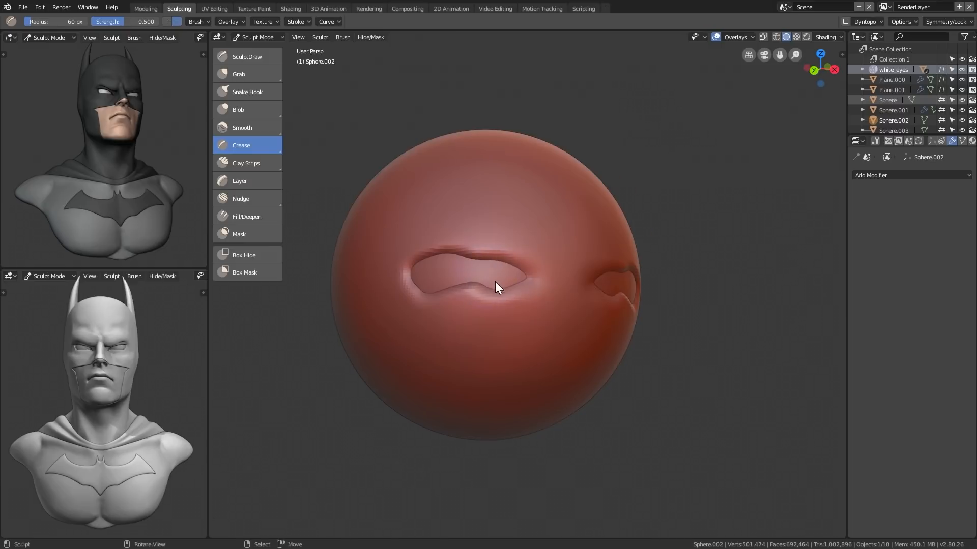
middle_click_drag(503, 300, 474, 301)
key("ctrl+z")
Step: Carve mirrored oval eye openings and a wide mouth opening into the sphere with the Crease brush at 60 px radius
mouse_move(445, 283)
left_mouse_down()
mouse_move(409, 264)
mouse_move(390, 283)
left_mouse_up()
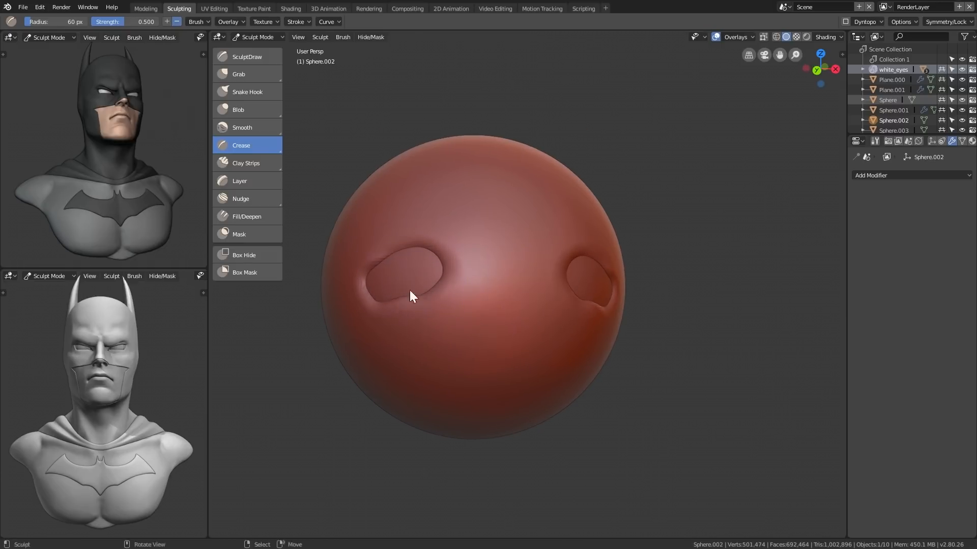
middle_click_drag(390, 283, 481, 328)
mouse_move(480, 327)
left_mouse_down()
mouse_move(454, 308)
mouse_move(413, 325)
mouse_move(385, 313)
left_mouse_up()
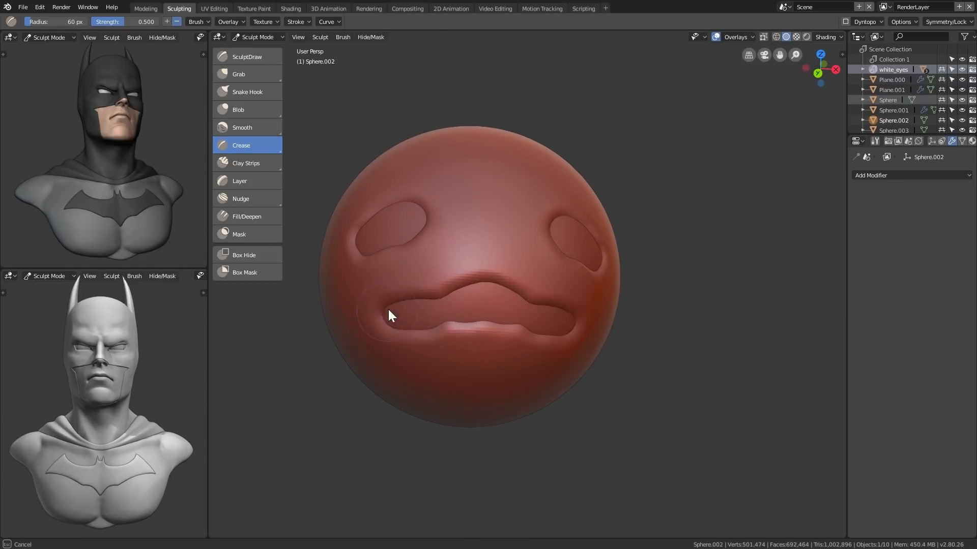
middle_click_drag(384, 312, 435, 338)
mouse_move(435, 338)
left_mouse_down()
mouse_move(358, 304)
mouse_move(433, 288)
mouse_move(426, 328)
mouse_move(466, 315)
left_mouse_up()
Step: Sharpen the upper and side rims of the mouth opening with repeated Crease strokes at 52 px radius
mouse_move(466, 315)
middle_mouse_down()
mouse_move(511, 346)
mouse_move(488, 349)
middle_mouse_up()
scroll(486, 344, "up", 3)
mouse_move(477, 295)
middle_mouse_down()
mouse_move(495, 334)
mouse_move(463, 230)
middle_mouse_up()
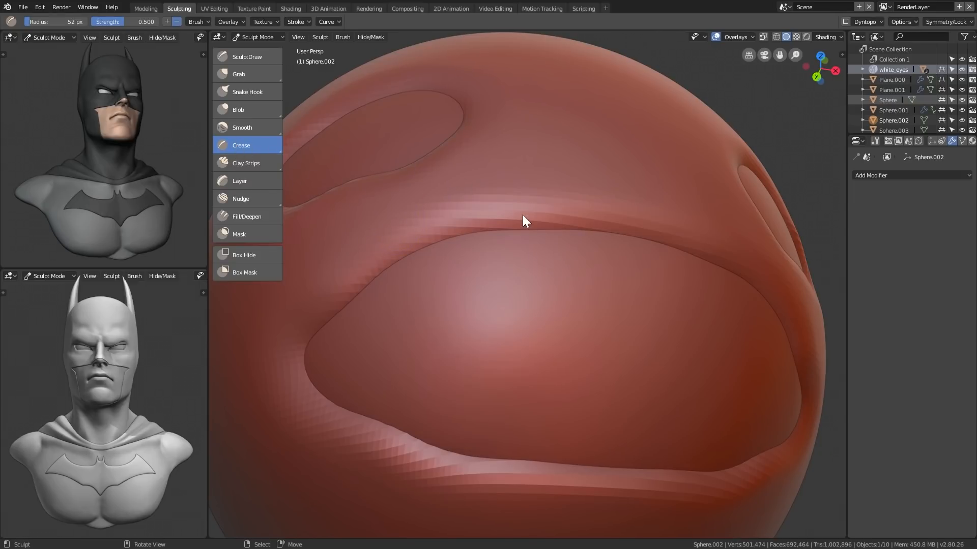
left_click_drag(568, 213, 445, 208)
left_click_drag(311, 318, 606, 214)
left_click_drag(531, 202, 636, 216)
left_click_drag(519, 200, 423, 214)
left_click_drag(318, 311, 297, 351)
mouse_move(303, 335)
left_mouse_down()
mouse_move(296, 359)
mouse_move(310, 407)
left_mouse_up()
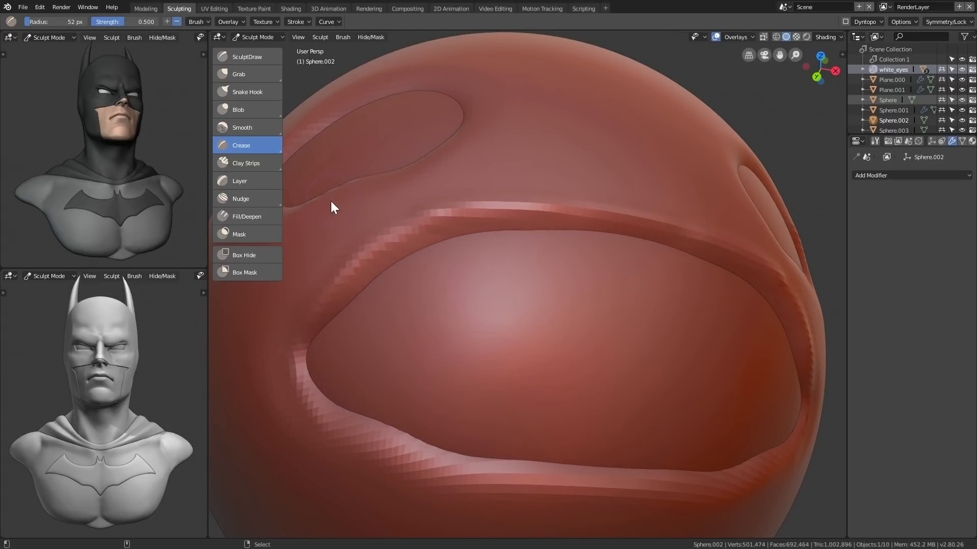
Step: Tighten the upper rim of the mouth opening with Pinch/Magnify brush strokes at 71 px radius
left_click(255, 146)
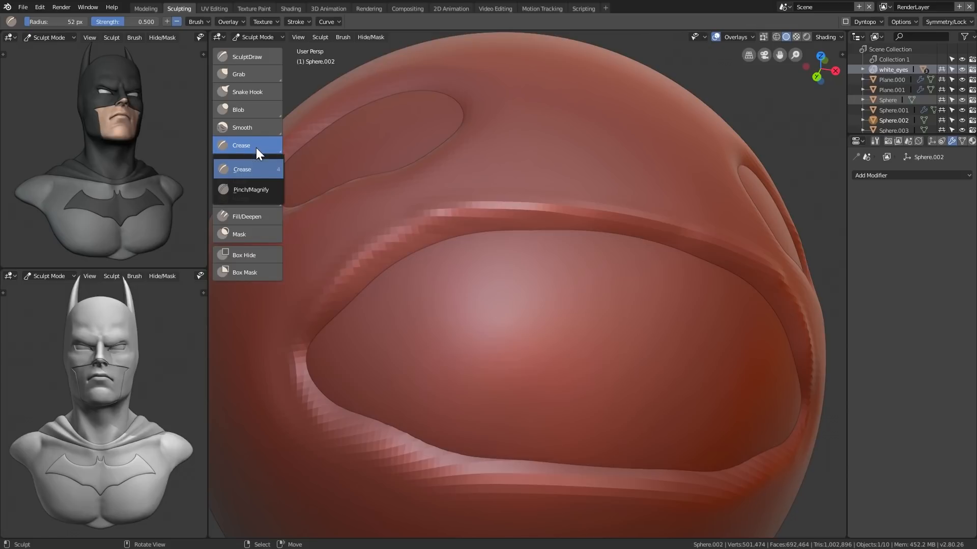
left_click(246, 194)
scroll(539, 272, "up", 3)
scroll(559, 277, "up", 1)
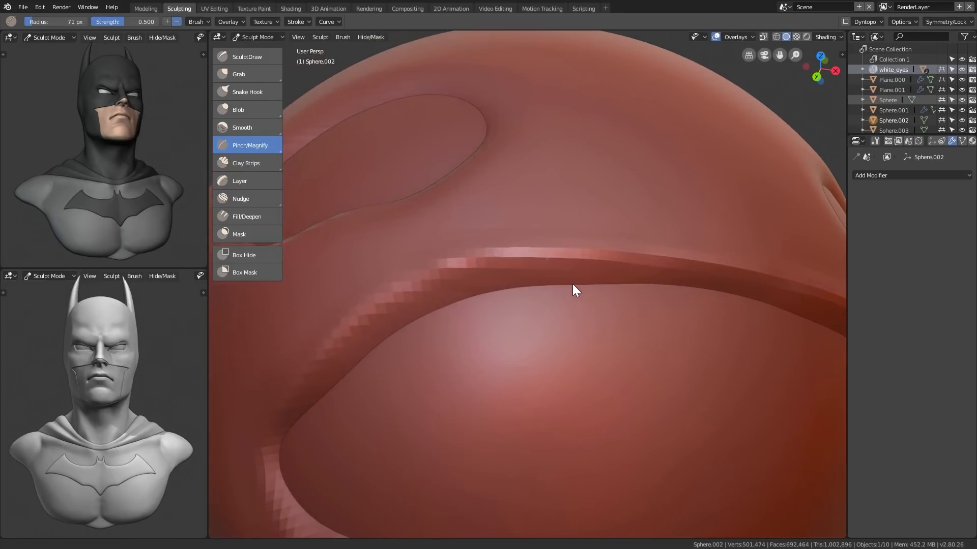
scroll(572, 284, "up", 1)
mouse_move(714, 248)
left_mouse_down()
mouse_move(475, 246)
mouse_move(379, 280)
left_mouse_up()
left_click_drag(369, 285, 343, 300)
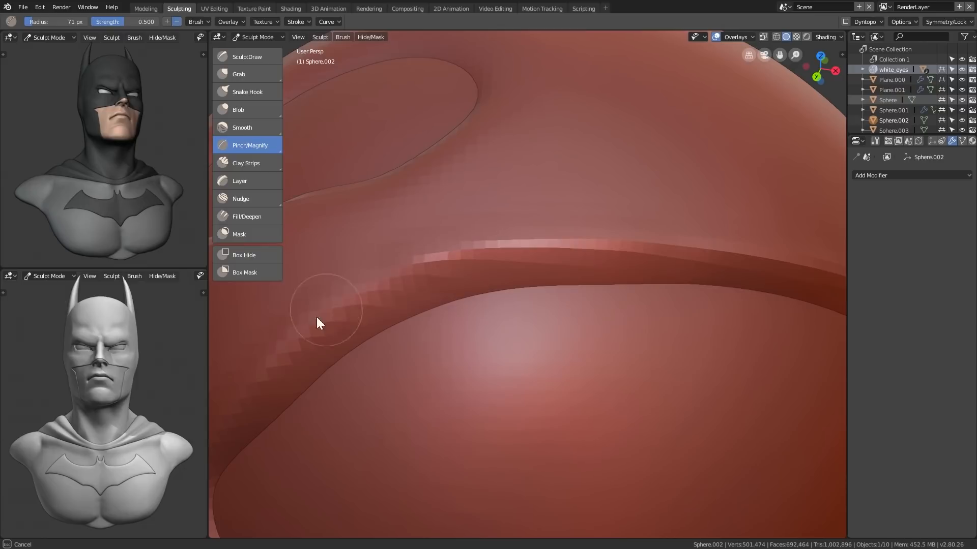
scroll(575, 230, "down", 8)
middle_click_drag(502, 321, 578, 337)
scroll(585, 319, "up", 6)
middle_click_drag(591, 300, 630, 322)
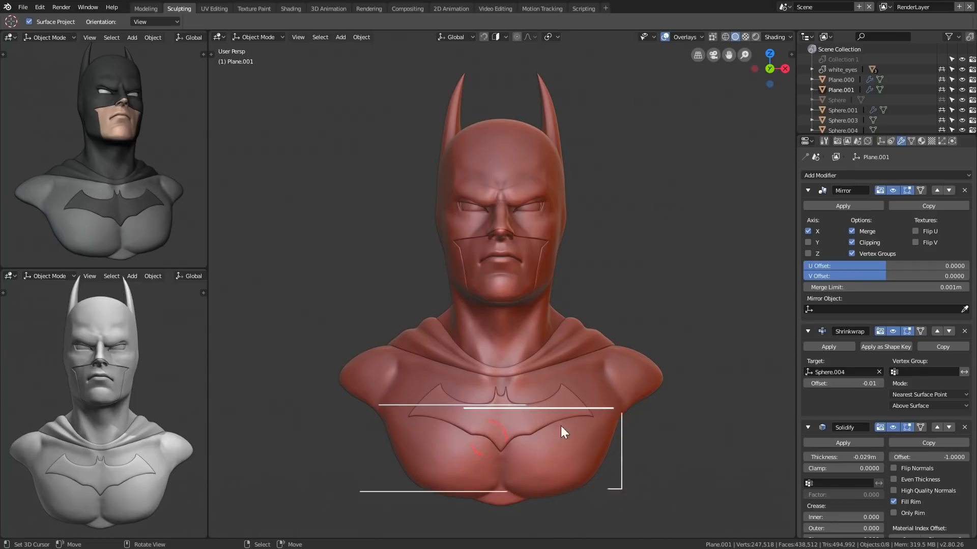
Step: Select the bat logo on the chest and try sliding it across the chest surface
left_click(489, 439)
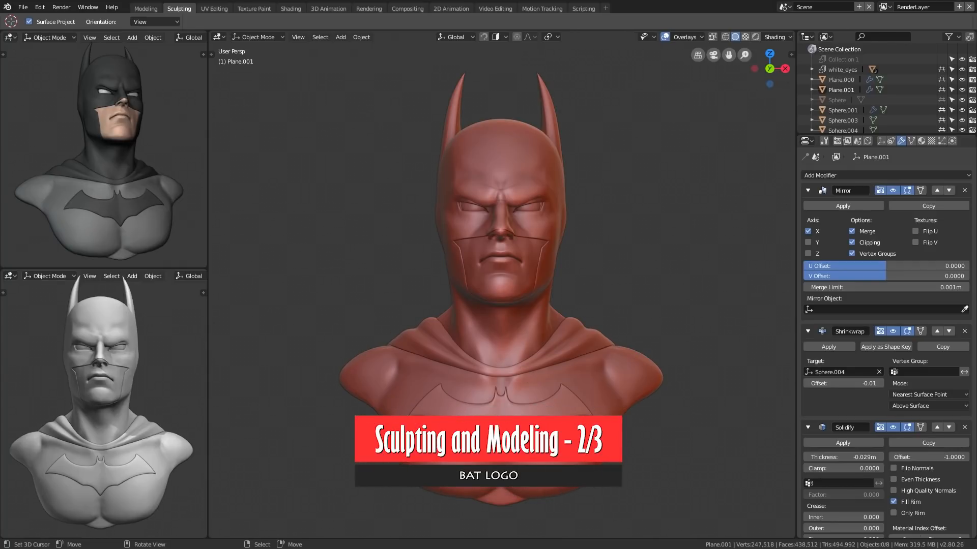
left_click(514, 415)
scroll(581, 400, "up", 2)
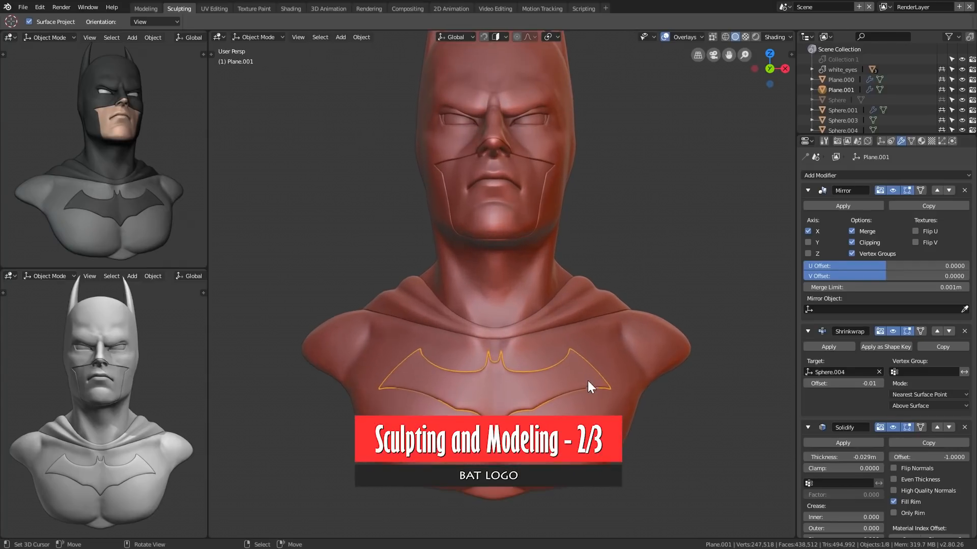
key("g")
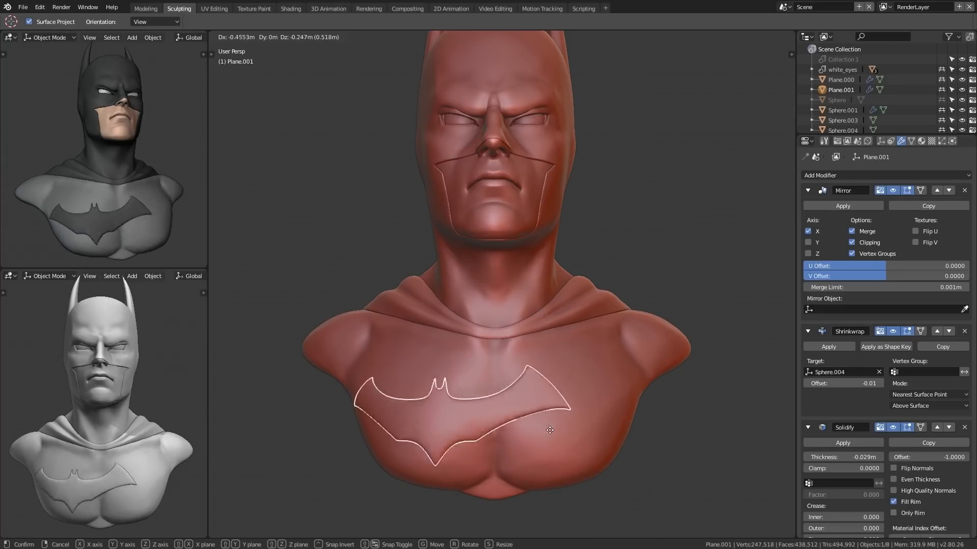
left_click(588, 404)
middle_click_drag(587, 404, 631, 427)
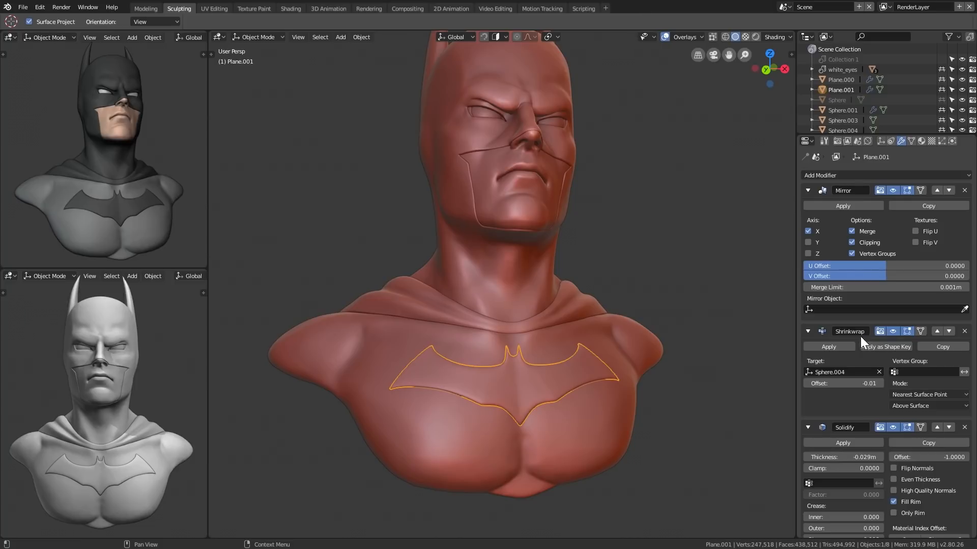
Step: Inspect the bat logo's half mesh in Edit Mode from the side and front, and return to Object Mode
middle_click_drag(650, 426, 532, 366, "shift")
scroll(637, 394, "up", 1)
key("Tab")
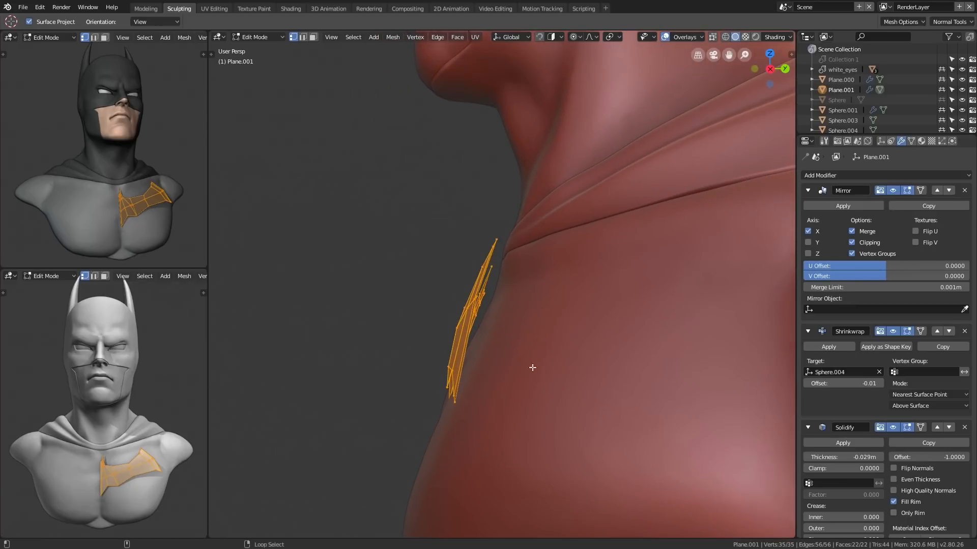
middle_click_drag(476, 386, 478, 298)
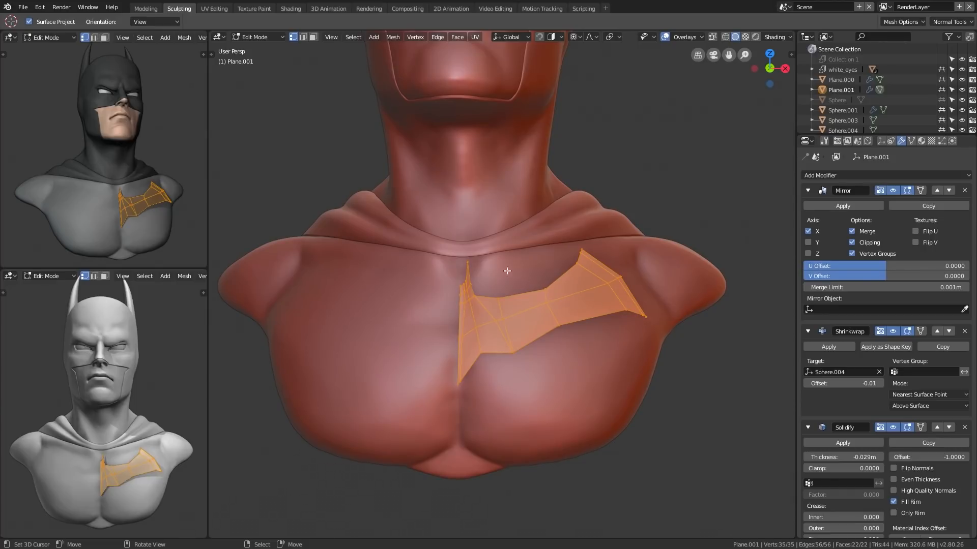
key("Tab")
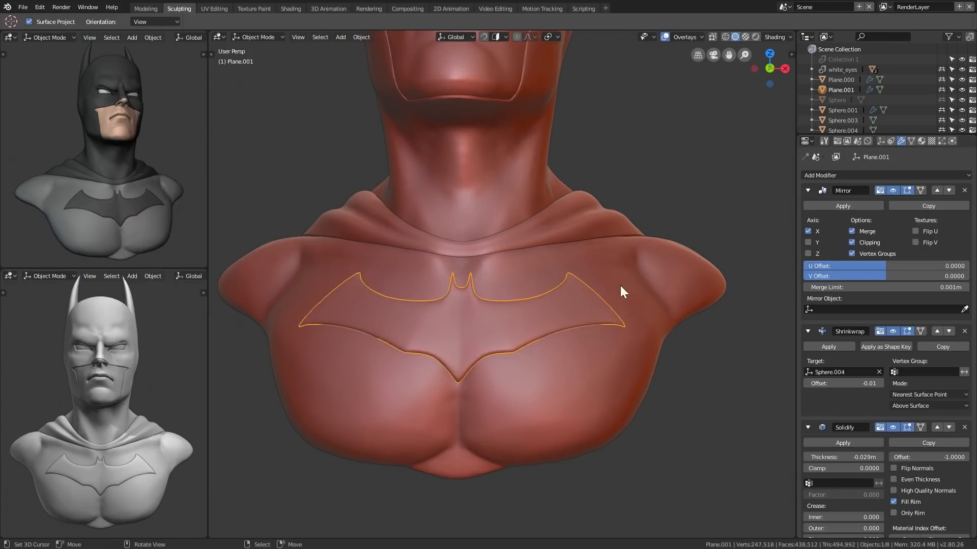
Step: Switch the logo's Mirror and Shrinkwrap modifiers off and on in the viewport, one at a time, to compare their effect
left_click(893, 190)
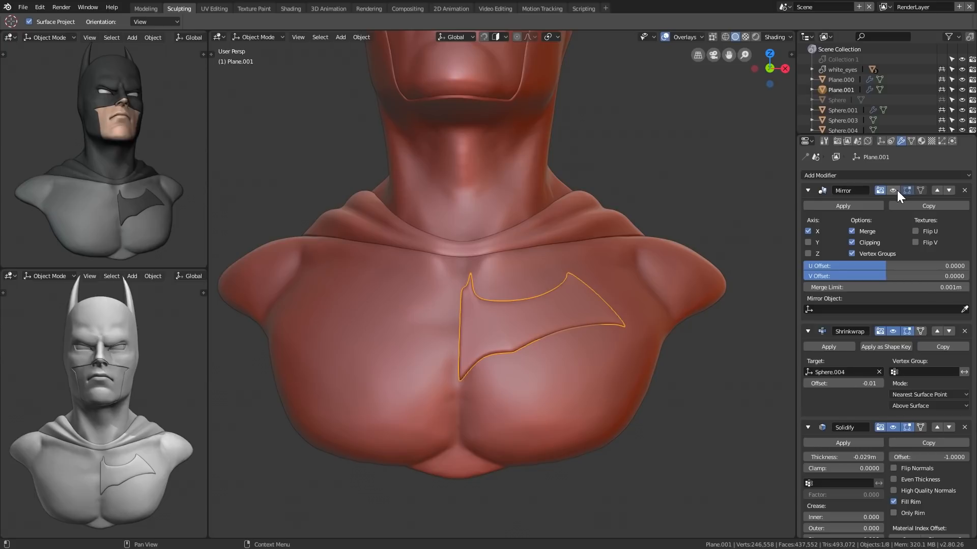
left_click(893, 190)
middle_click_drag(740, 282, 617, 379)
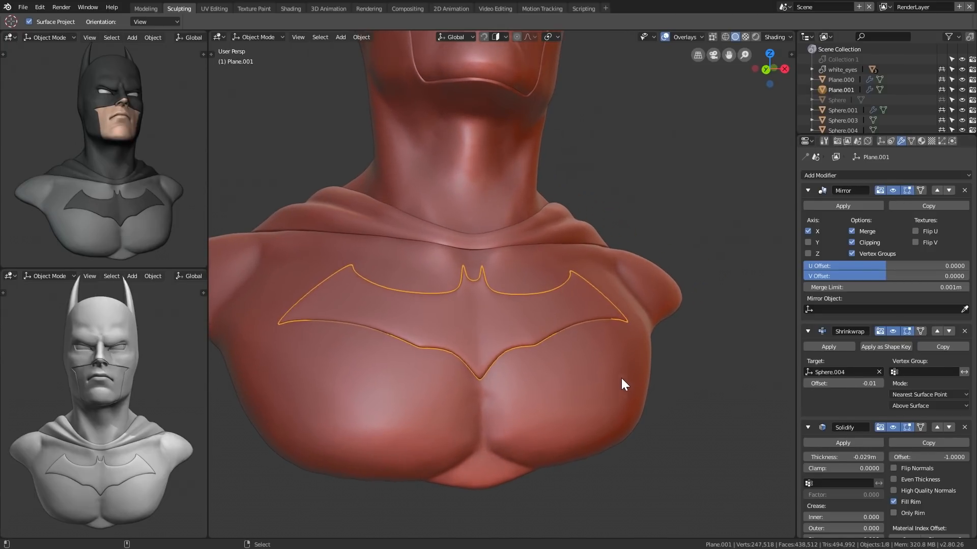
left_click(893, 332)
middle_click_drag(697, 377, 692, 447)
left_click(894, 331)
middle_click_drag(712, 402, 621, 392)
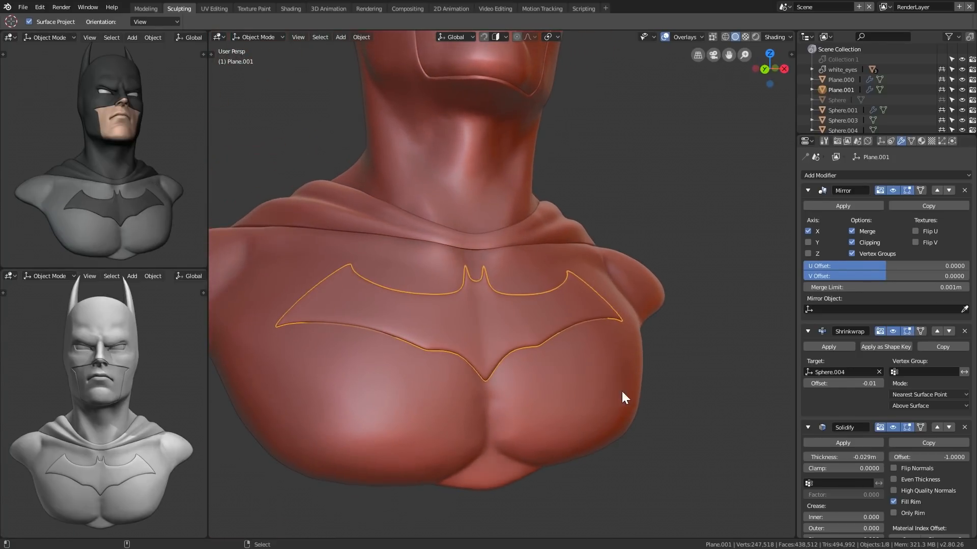
Step: Clear the logo's Shrinkwrap target and pick the bust body, Sphere.004, as the target again
left_click(878, 372)
mouse_move(603, 425)
middle_mouse_down()
mouse_move(568, 427)
mouse_move(595, 425)
middle_mouse_up()
left_click(879, 372)
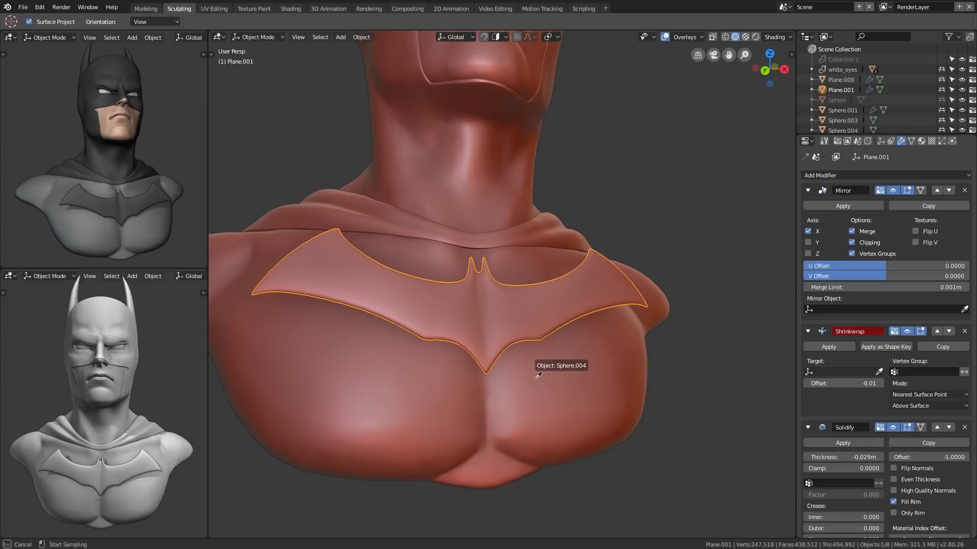
left_click(555, 391)
middle_click_drag(554, 391, 626, 415)
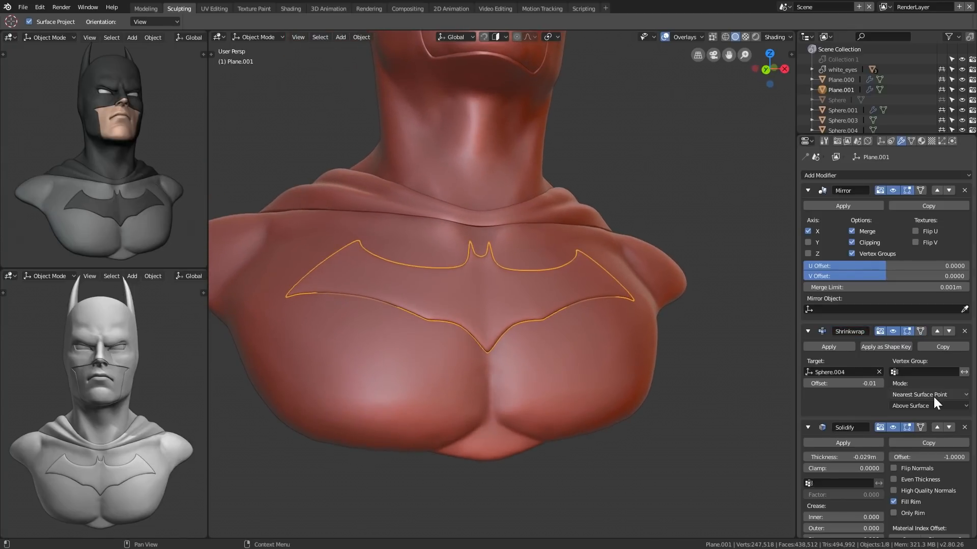
Step: Review the Snap Mode options of the logo's Shrinkwrap modifier, keeping Above Surface
left_click(920, 404)
left_click(923, 407)
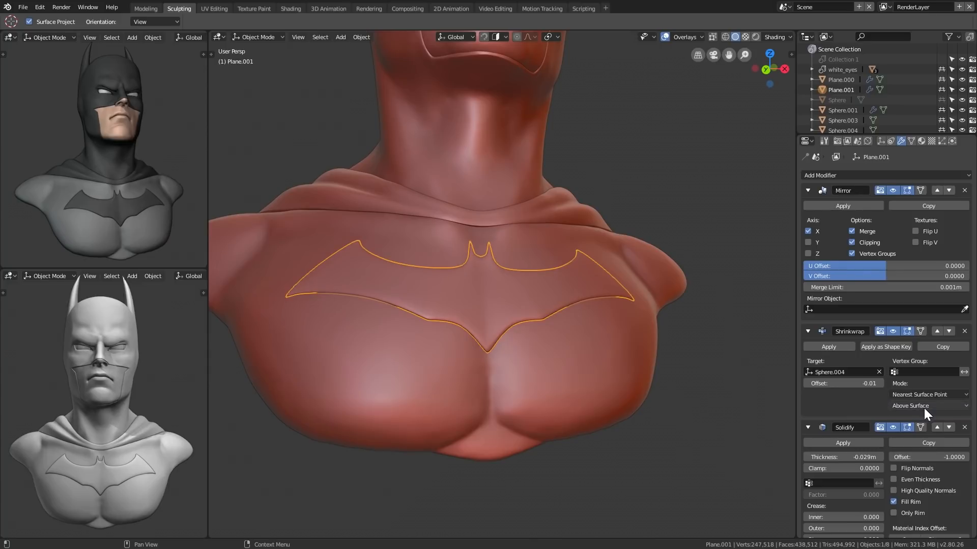
left_click(910, 407)
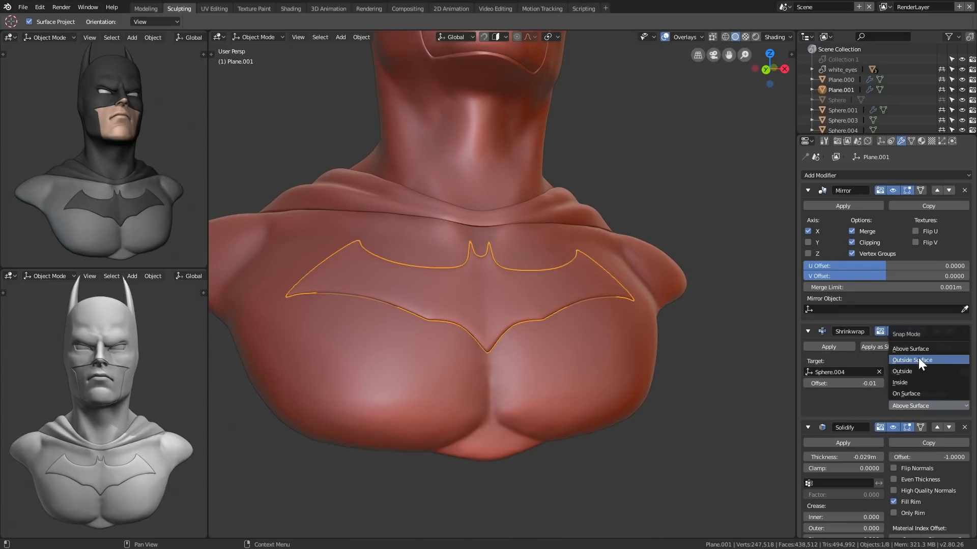
left_click(911, 408)
left_click(910, 407)
left_click(916, 406)
Step: Switch the logo's Solidify modifier off and on in the viewport to compare its thickness from an angled view
middle_click_drag(536, 371, 619, 349)
middle_click_drag(641, 449, 661, 440)
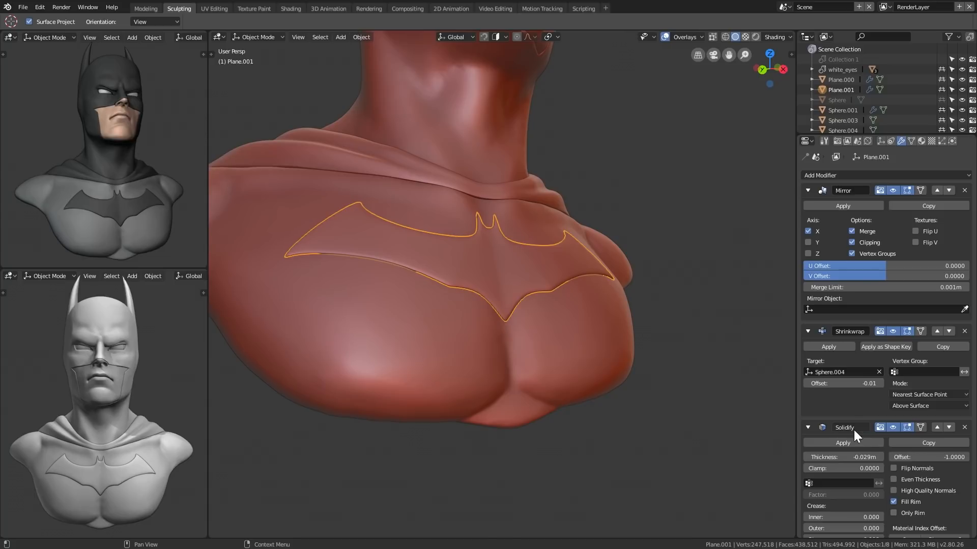
left_click(893, 427)
mouse_move(773, 434)
middle_mouse_down()
mouse_move(707, 441)
mouse_move(732, 424)
mouse_move(603, 438)
mouse_move(606, 493)
mouse_move(613, 412)
mouse_move(632, 464)
middle_mouse_up()
left_click(894, 427)
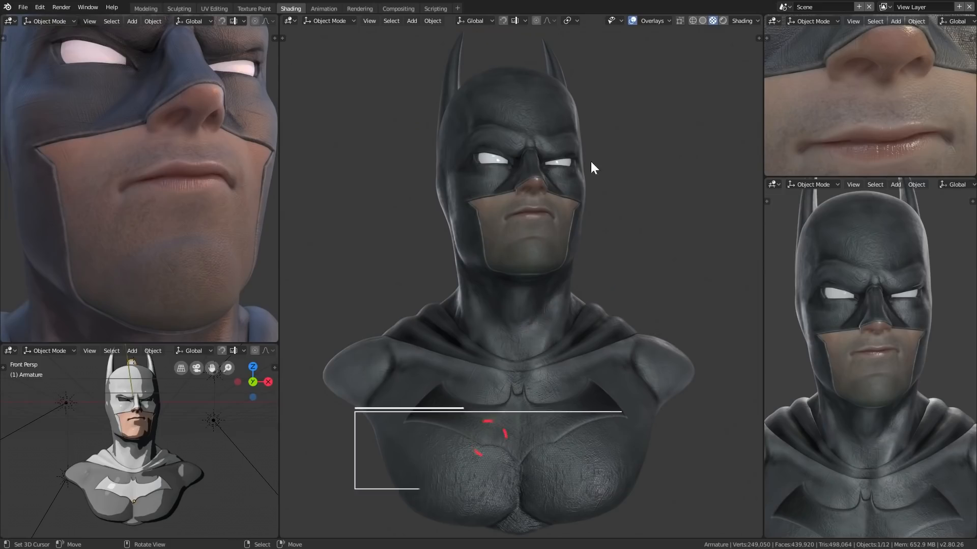
Step: Examine the textured bust's mask, face and cape up close and as a whole
scroll(630, 357, "up", 4)
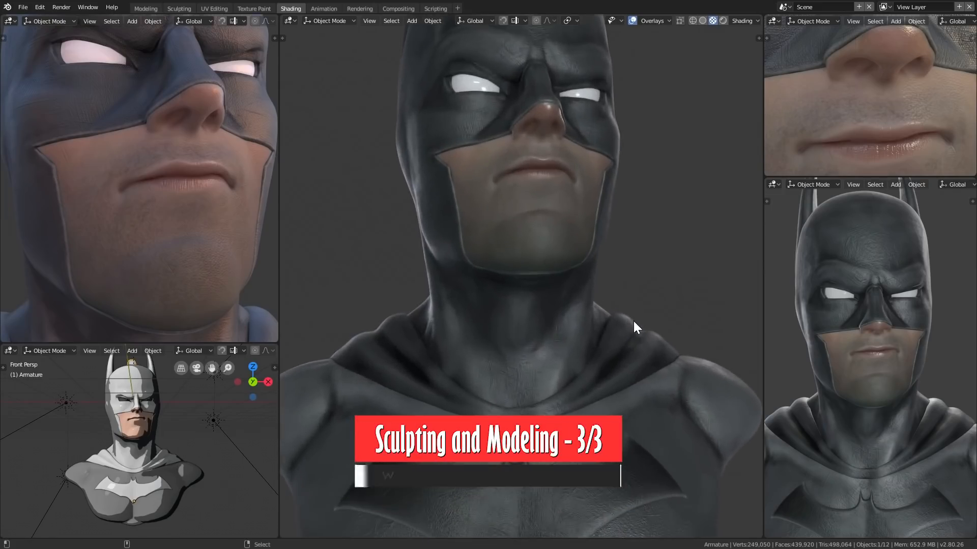
scroll(626, 379, "up", 5)
middle_click_drag(623, 347, 639, 353)
scroll(633, 346, "down", 6)
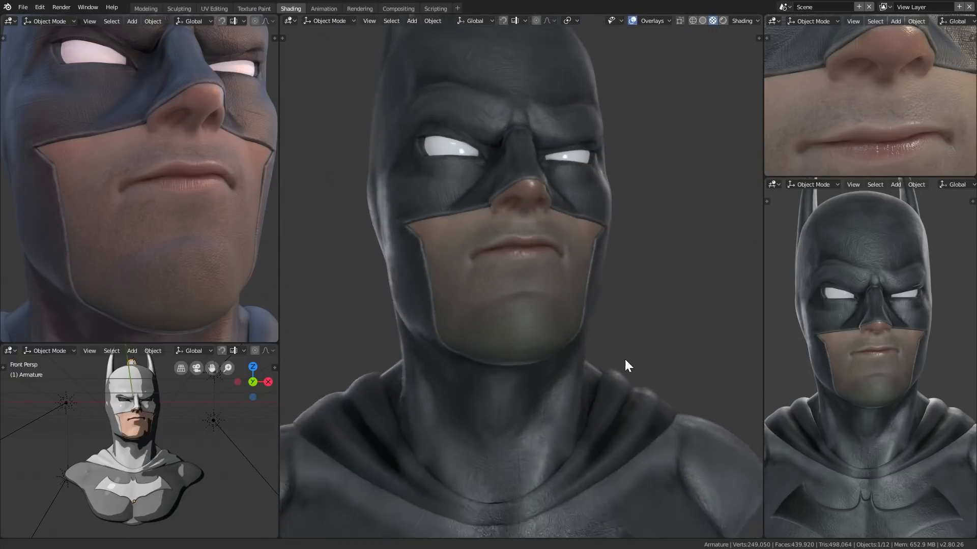
scroll(611, 395, "down", 4)
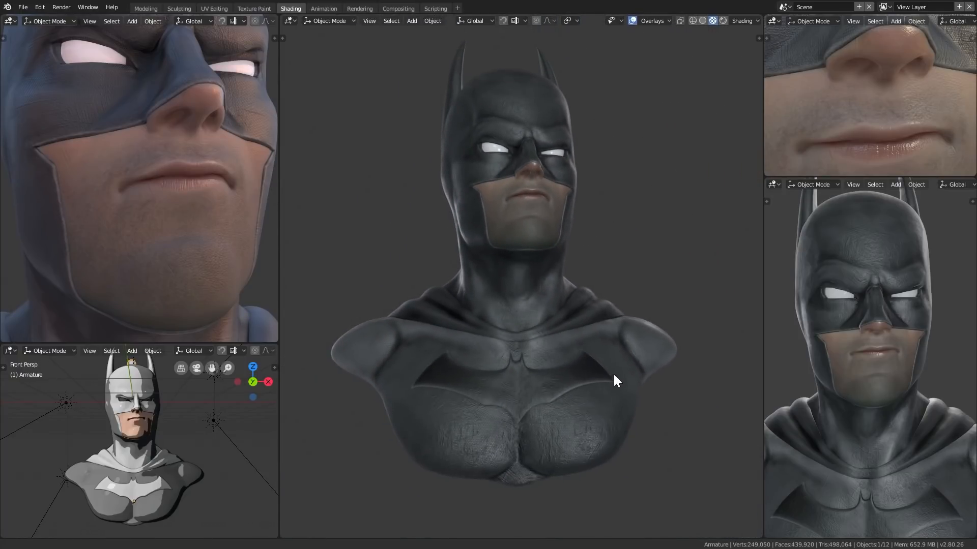
middle_click_drag(612, 386, 618, 376)
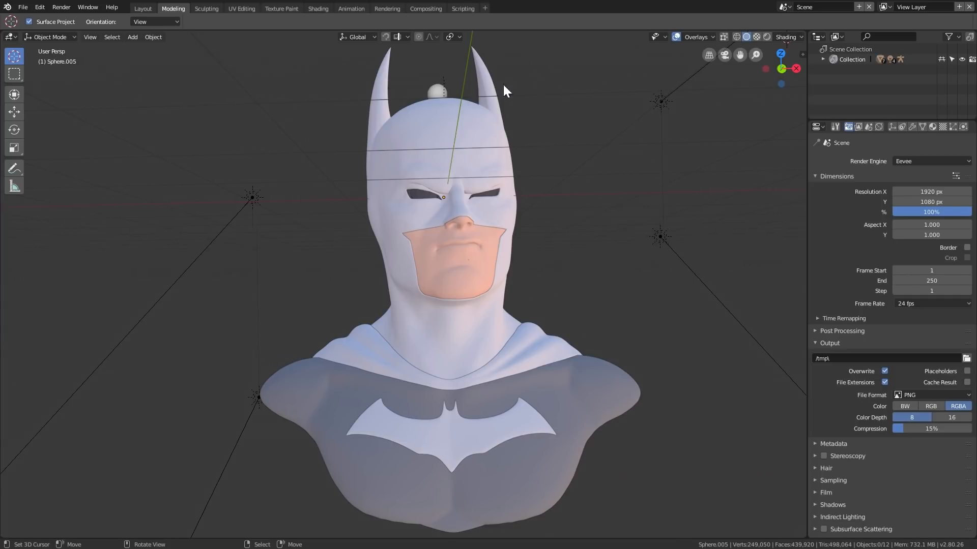
Step: Preview the bust in LookDev shading under several HDRI environments, and return the viewport to Solid shading
left_click(756, 36)
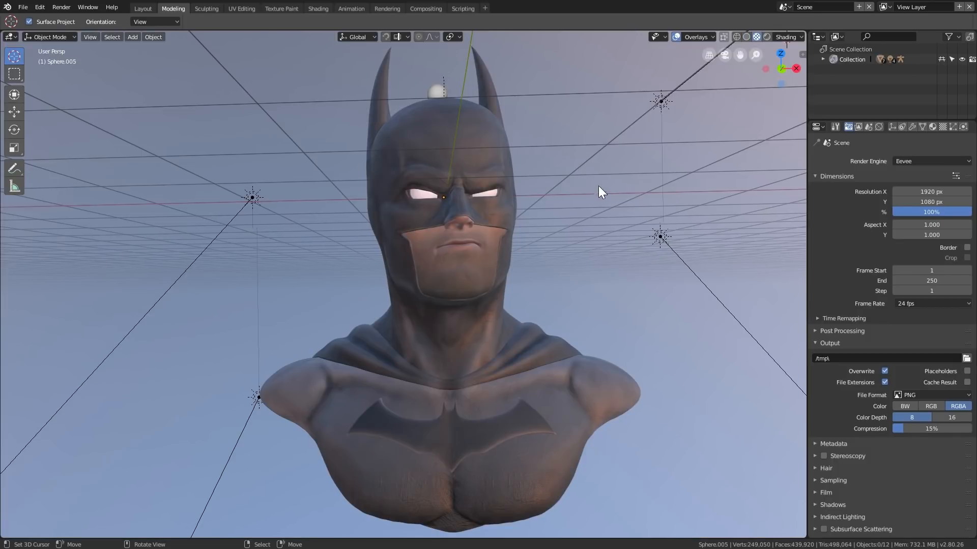
left_click(783, 37)
left_click(777, 109)
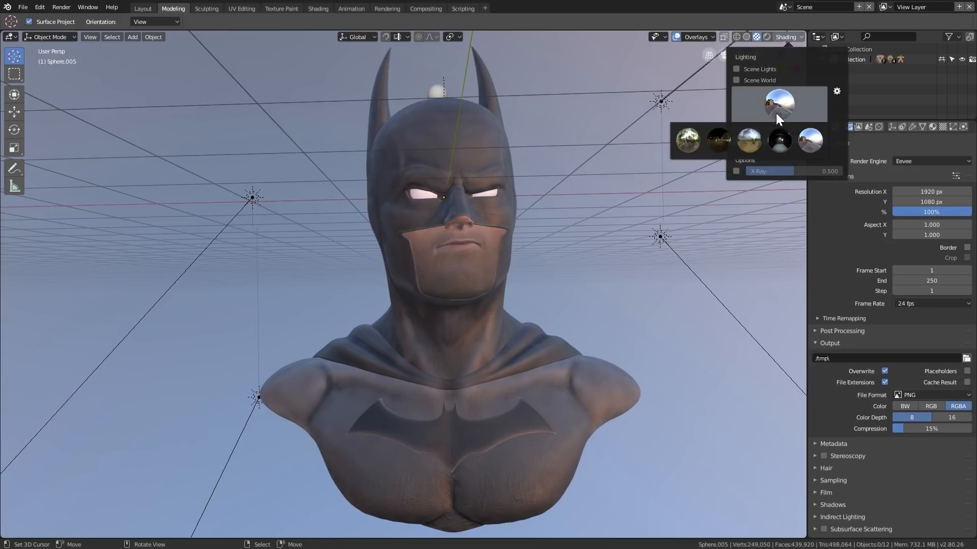
left_click(748, 137)
left_click(782, 138)
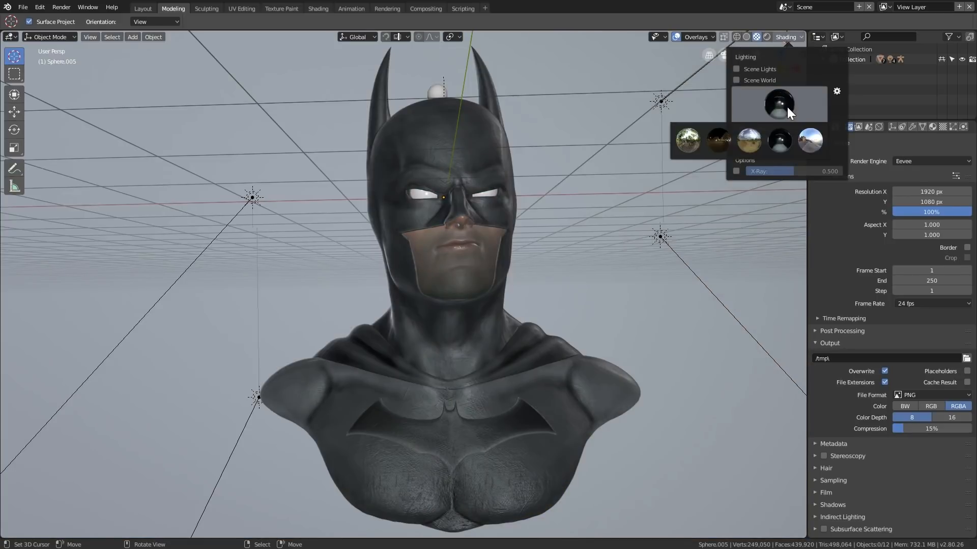
left_click(809, 138)
left_click(782, 37)
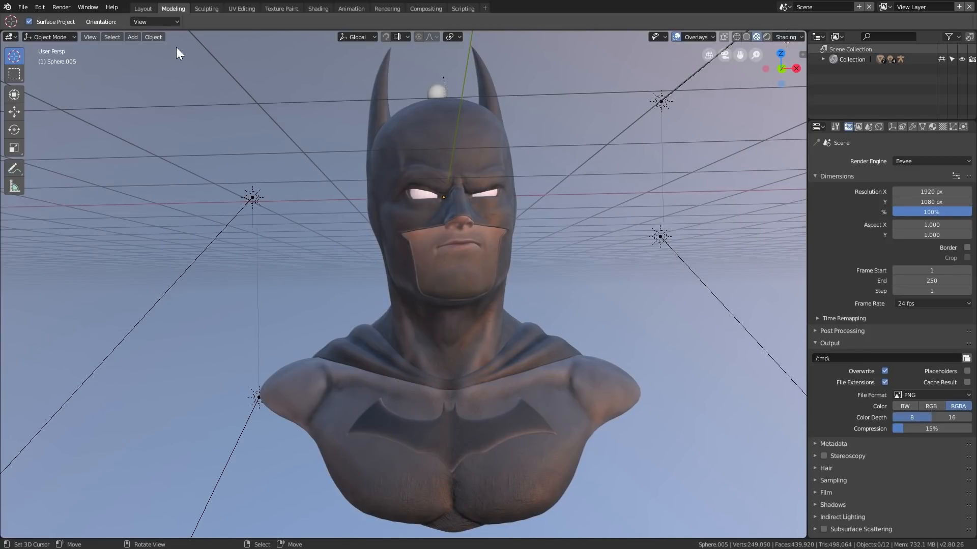
left_click(746, 37)
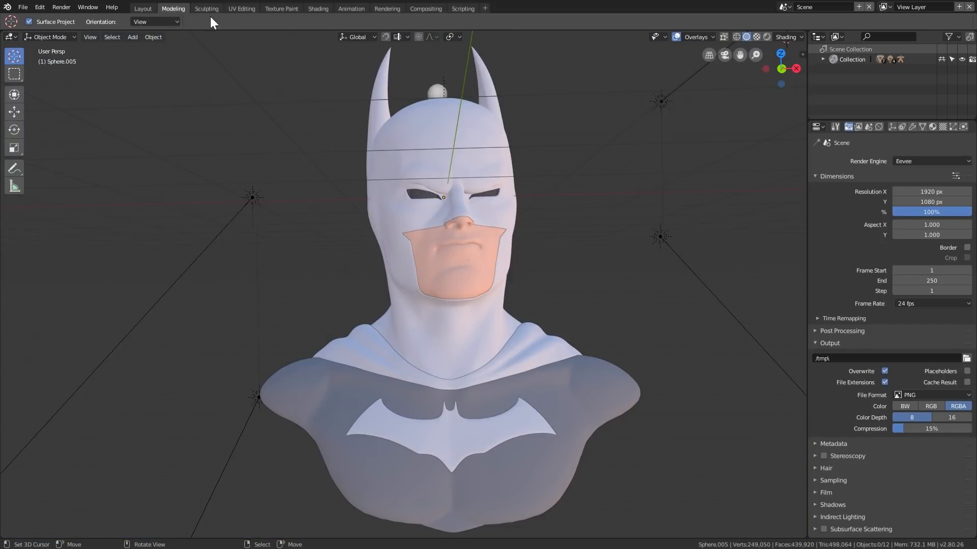
Step: Open the Shading workspace and frame the bust's face closely in its viewport
left_click(316, 9)
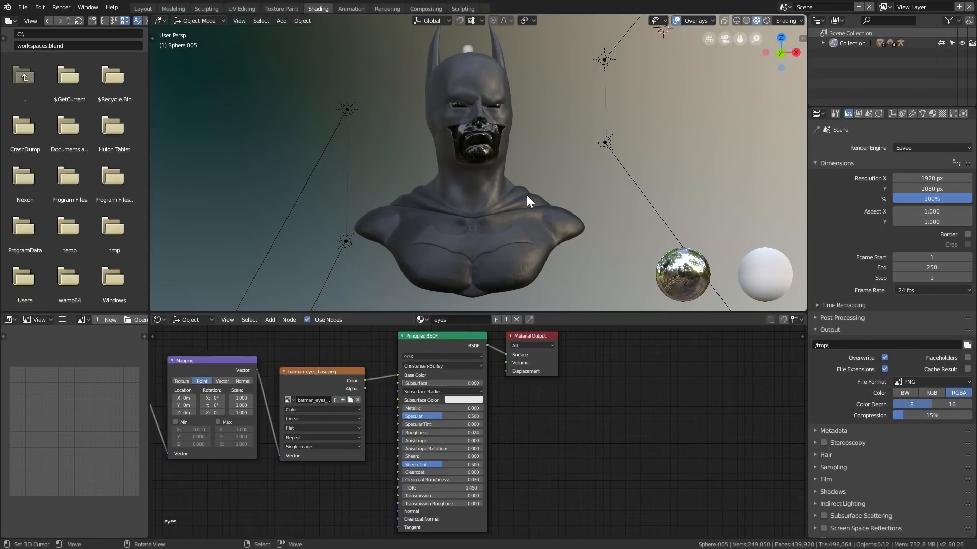
mouse_move(497, 237)
middle_mouse_down()
mouse_move(521, 237)
mouse_move(506, 238)
middle_mouse_up()
scroll(506, 238, "up", 3)
mouse_move(508, 185)
middle_mouse_down()
mouse_move(511, 195)
mouse_move(505, 185)
middle_mouse_up()
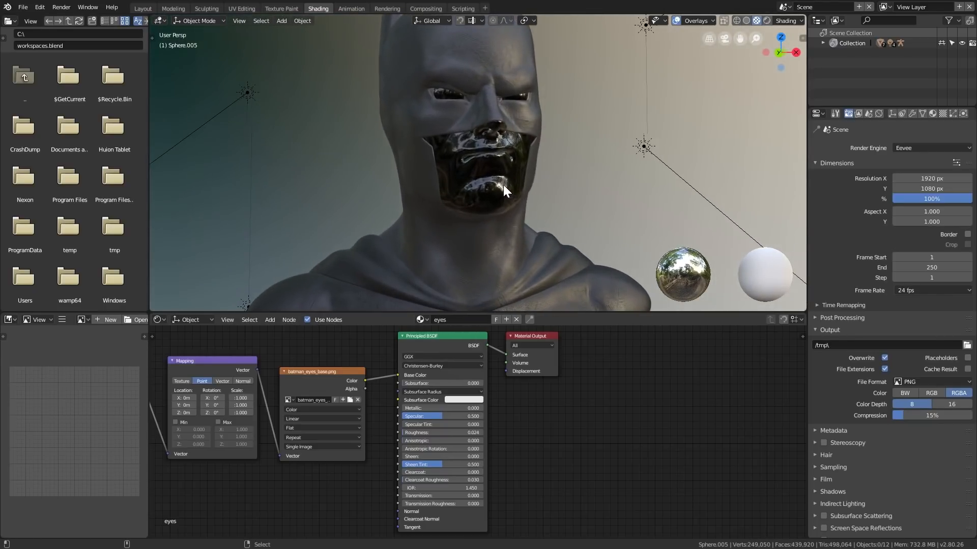
Step: Select the bust body and switch Edit Mode on and off to refresh its textured material display
left_click(488, 174)
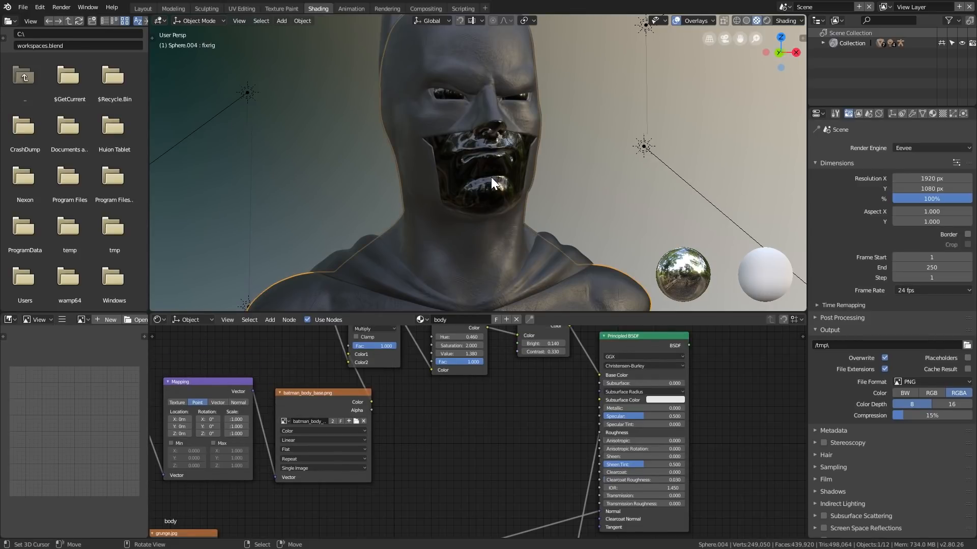
key("Tab")
key("Tab")
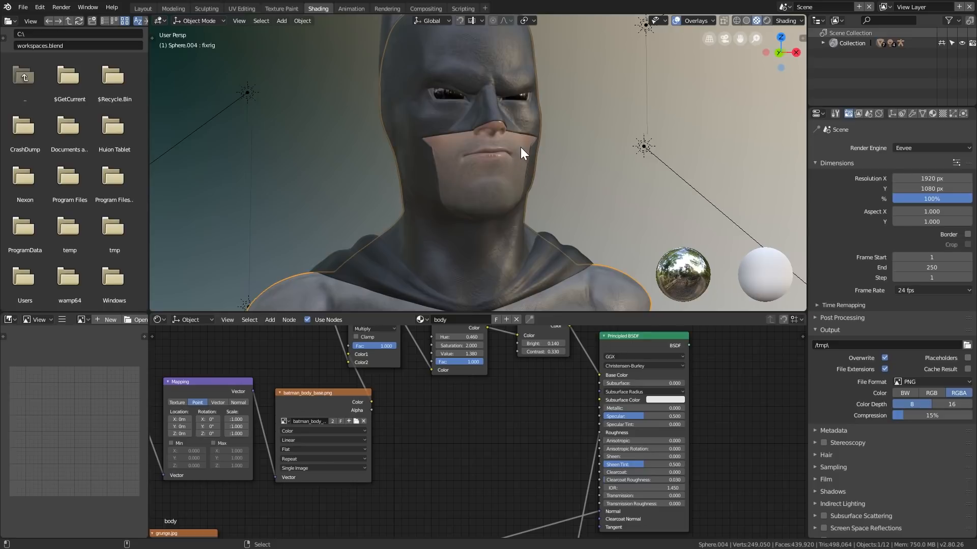
scroll(520, 148, "down", 4)
scroll(511, 190, "up", 5)
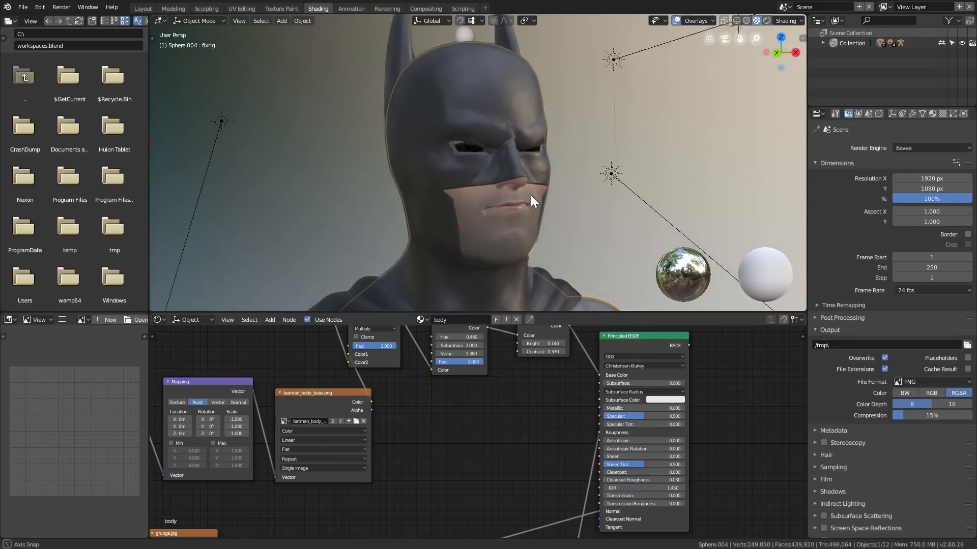
Step: Select the eyes object to show its eyes material nodes, and frame the whole bust from the front
left_click(541, 141)
middle_click_drag(539, 135, 556, 167)
left_click(457, 128)
scroll(609, 181, "down", 3)
middle_click_drag(610, 179, 595, 202)
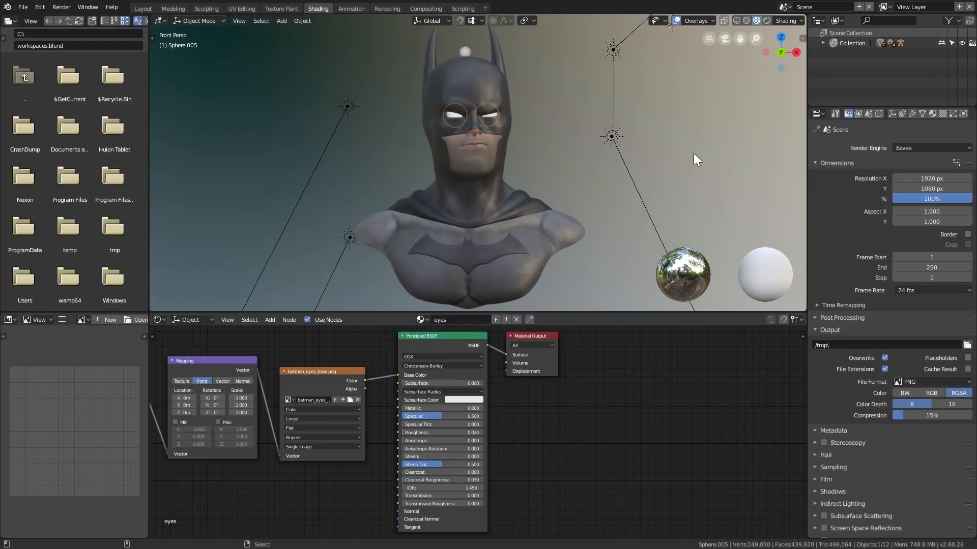
Step: Try different background strength and HDRI rotation settings for the LookDev lighting
left_click(786, 22)
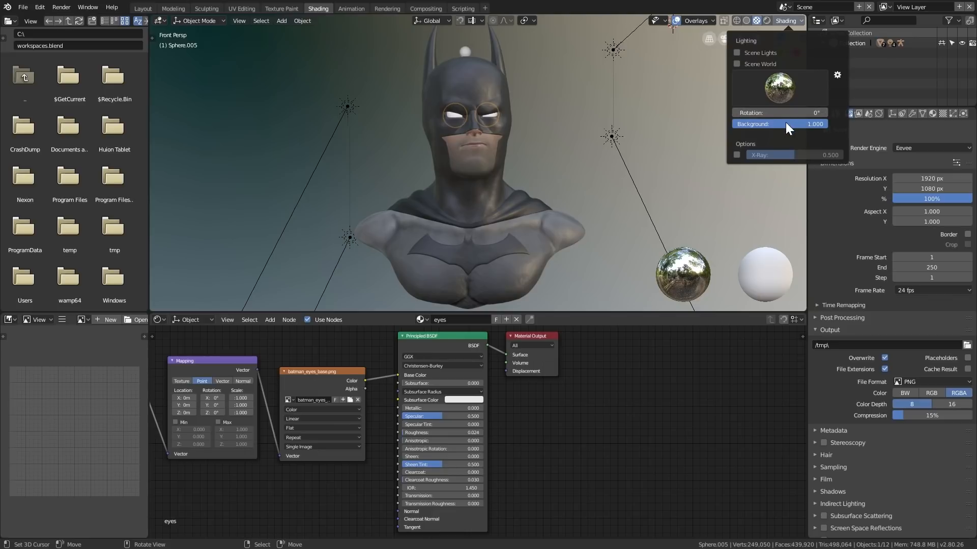
left_click_drag(758, 122, 839, 126)
mouse_move(779, 113)
left_mouse_down()
mouse_move(479, 125)
mouse_move(781, 113)
left_mouse_up()
left_click_drag(904, 121, 841, 115)
Step: Preview the bust under the other LookDev HDRI environments, and return to the first forest HDRI
left_click(779, 87)
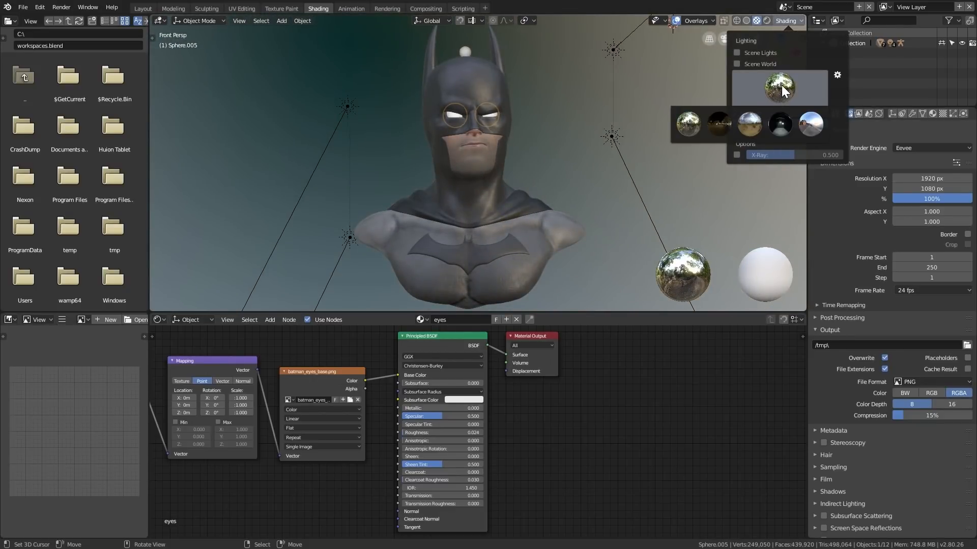
left_click(749, 124)
left_click(778, 86)
left_click(778, 124)
left_click(779, 88)
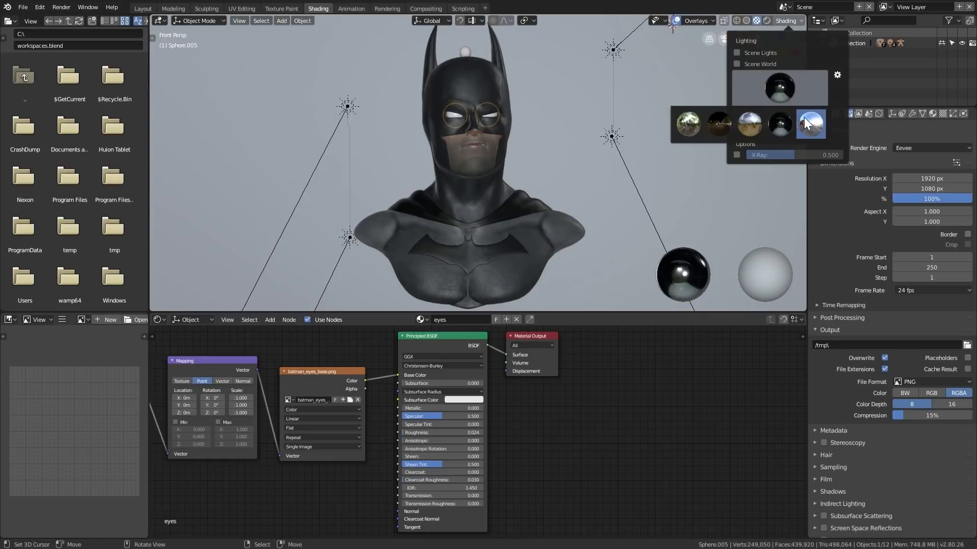
left_click(806, 125)
left_click(781, 87)
left_click(723, 123)
left_click(775, 89)
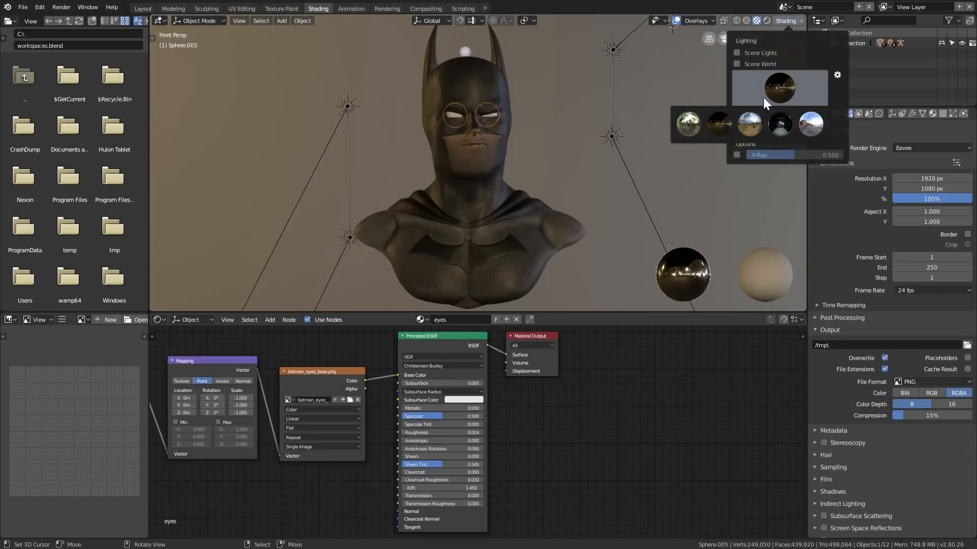
left_click(690, 123)
Step: Toggle Scene World and Scene Lights on for the LookDev preview, and switch both off again
left_click(736, 63)
left_click(736, 51)
left_click(737, 51)
left_click(736, 64)
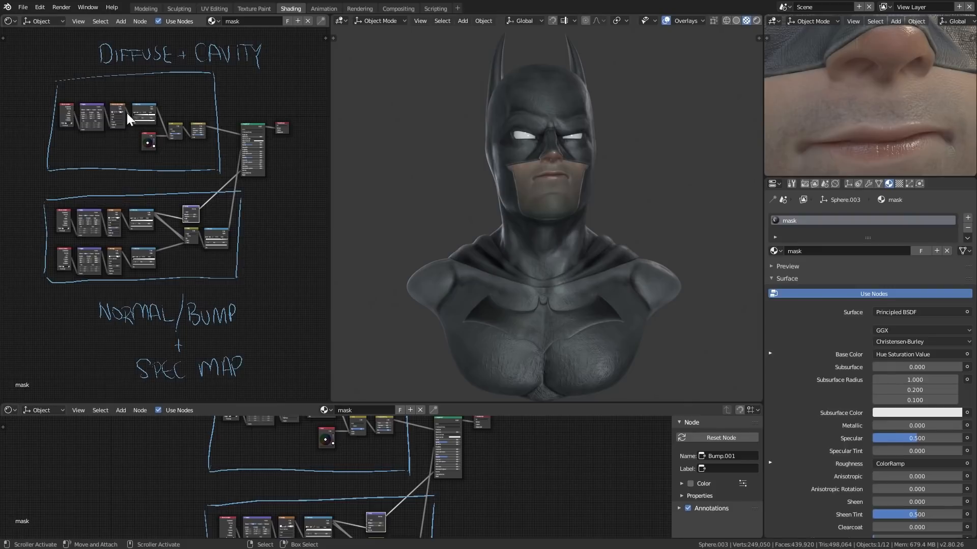
Step: Search the add-ons in User Preferences for "node" to check Node Wrangler, and close the preferences
left_click(39, 8)
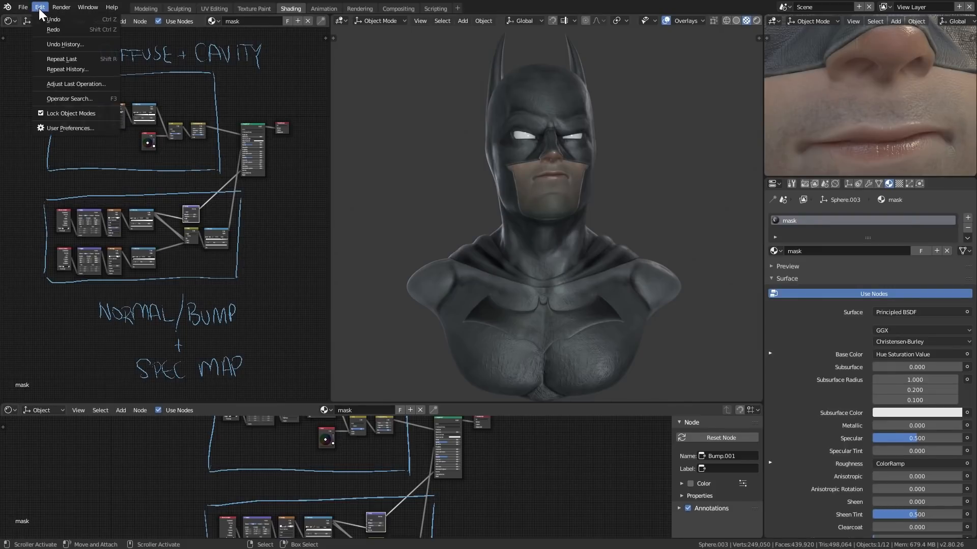
left_click(91, 127)
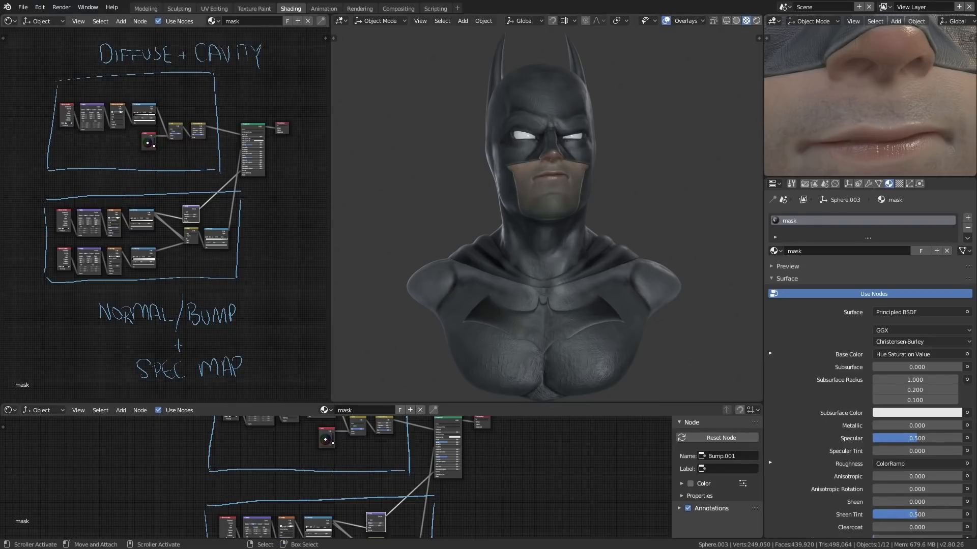
left_click(187, 76)
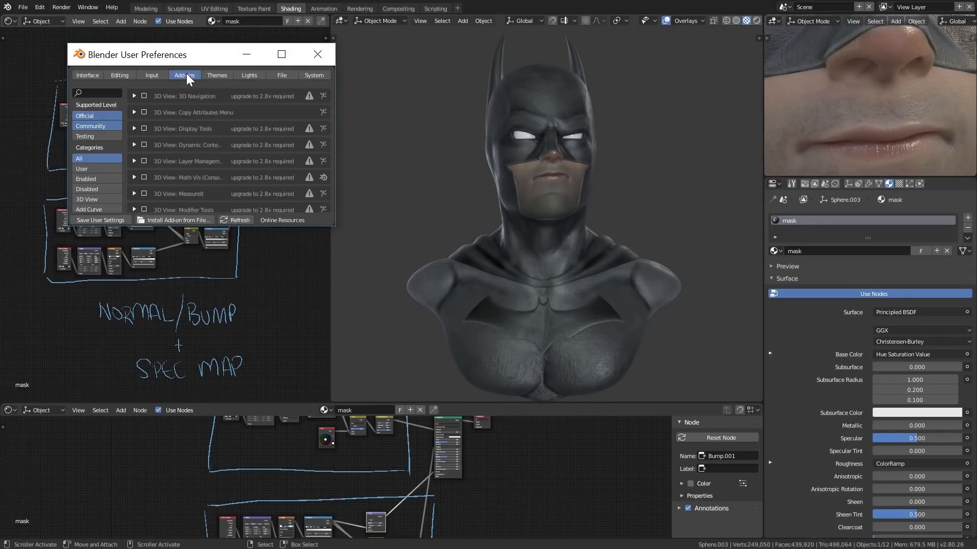
type("node")
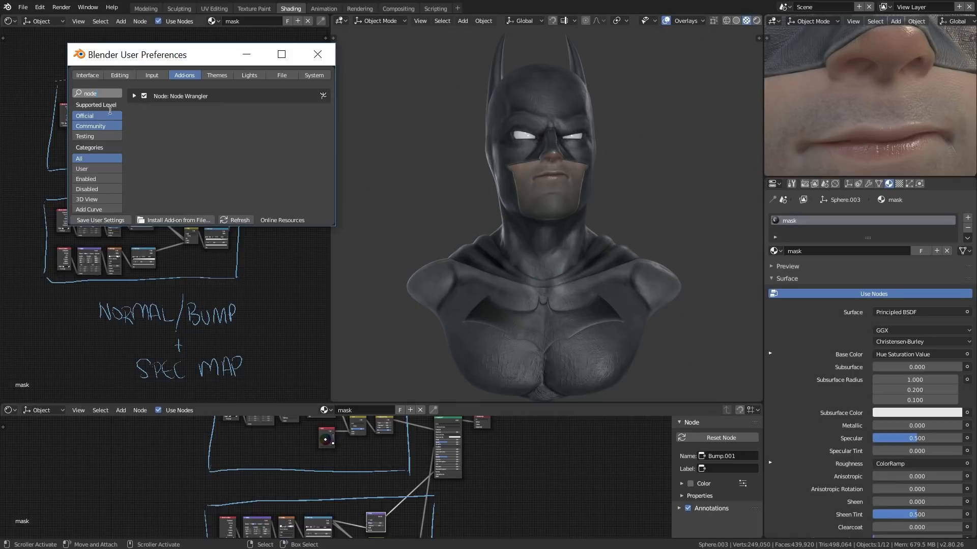
left_click(318, 56)
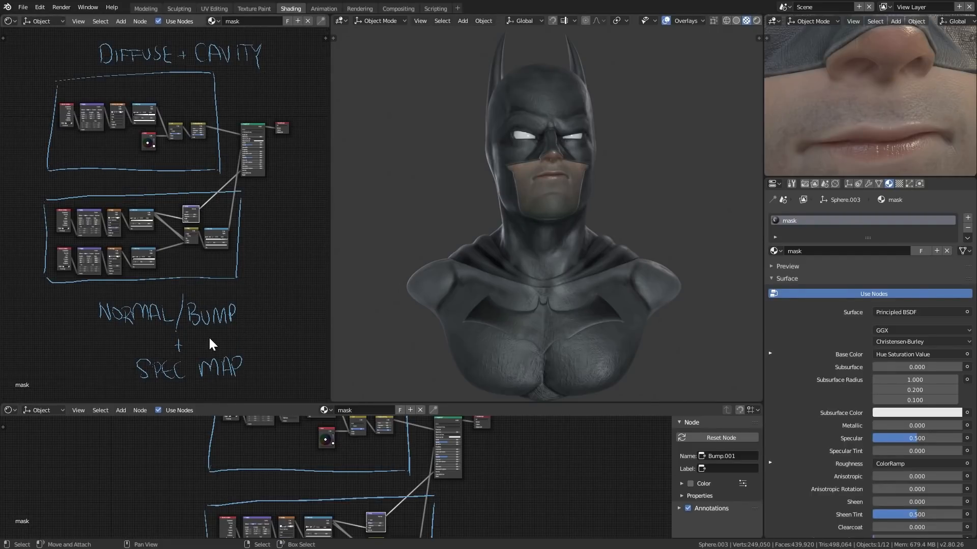
Step: Examine the textured cowl and lower face of the bust up close
middle_click_drag(532, 178, 575, 227)
scroll(533, 224, "up", 3)
scroll(553, 229, "up", 4)
scroll(569, 225, "down", 3)
scroll(574, 231, "up", 3)
scroll(575, 227, "up", 4)
scroll(582, 209, "down", 4)
mouse_move(571, 261)
middle_mouse_down()
mouse_move(617, 262)
mouse_move(567, 258)
mouse_move(578, 252)
middle_mouse_up()
scroll(572, 243, "up", 2)
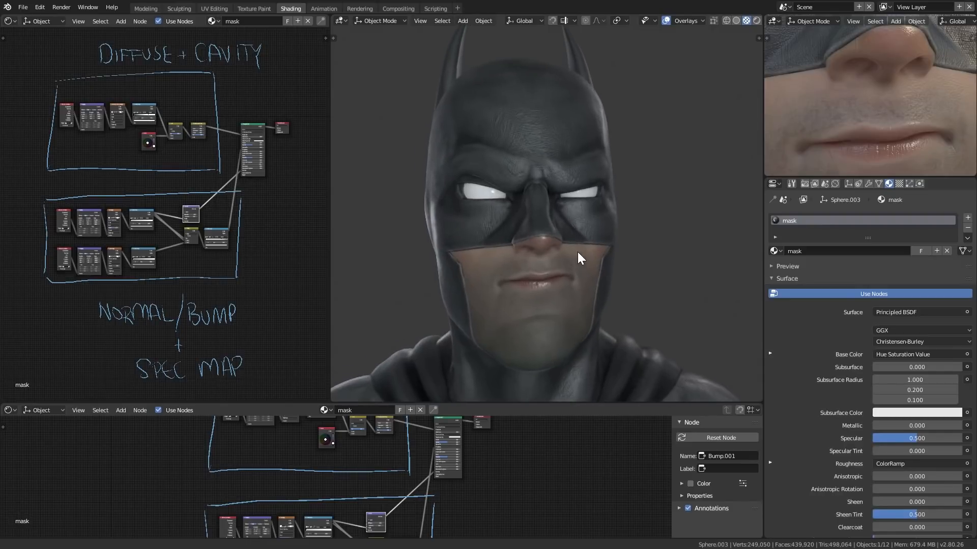
Step: Preview the RGB node of the mask material's diffuse and cavity group on the cowl with the emission viewer
middle_click_drag(172, 190, 87, 263)
scroll(198, 253, "up", 9)
scroll(237, 249, "up", 2)
scroll(119, 258, "up", 1)
scroll(192, 296, "up", 7)
mouse_move(221, 255)
middle_mouse_down()
mouse_move(156, 267)
mouse_move(205, 240)
mouse_move(220, 245)
middle_mouse_up()
scroll(158, 265, "up", 5)
scroll(212, 182, "down", 12)
middle_click_drag(78, 229, 270, 273)
scroll(236, 240, "up", 2)
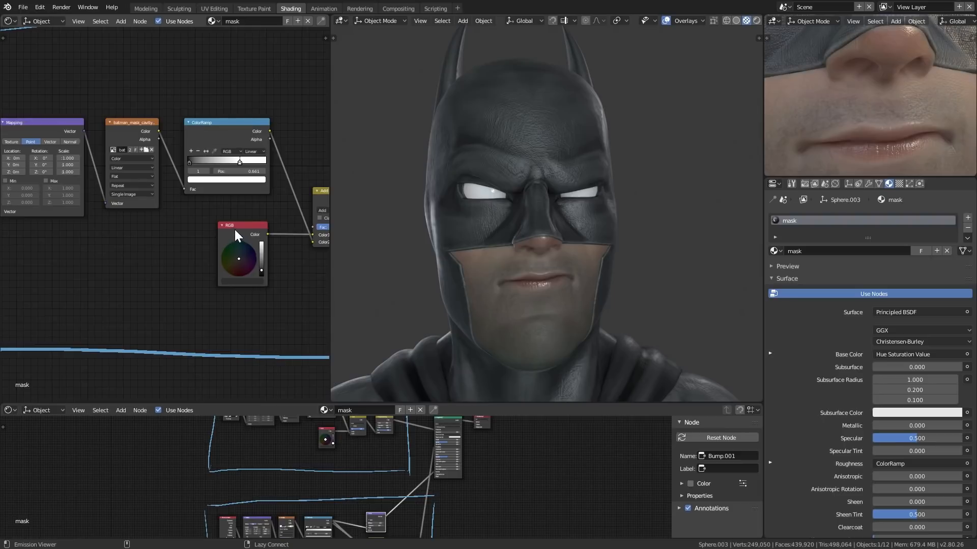
left_click(239, 229, "ctrl+shift")
middle_click_drag(240, 284, 195, 243)
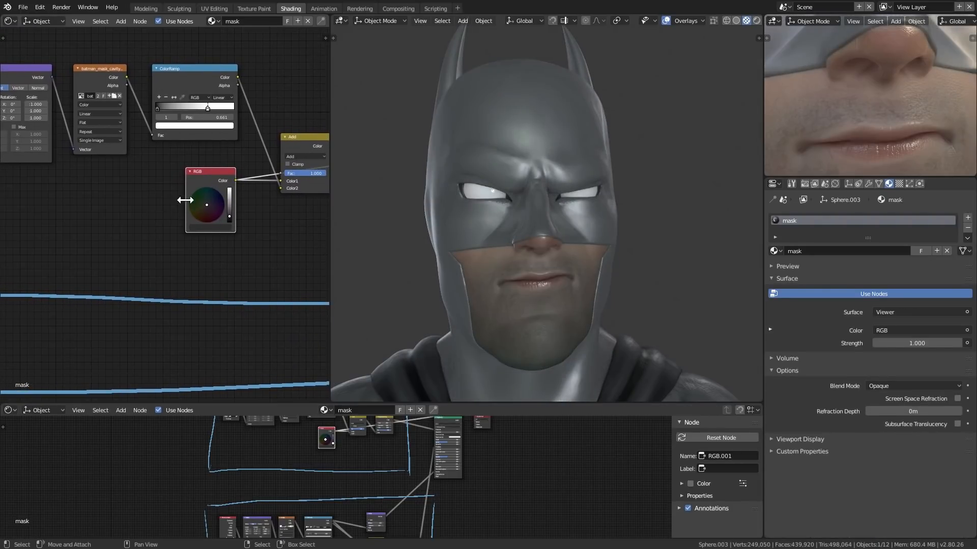
Step: Try to add another RGB node to the mask material through the node search
key("shift+a")
left_click(153, 209)
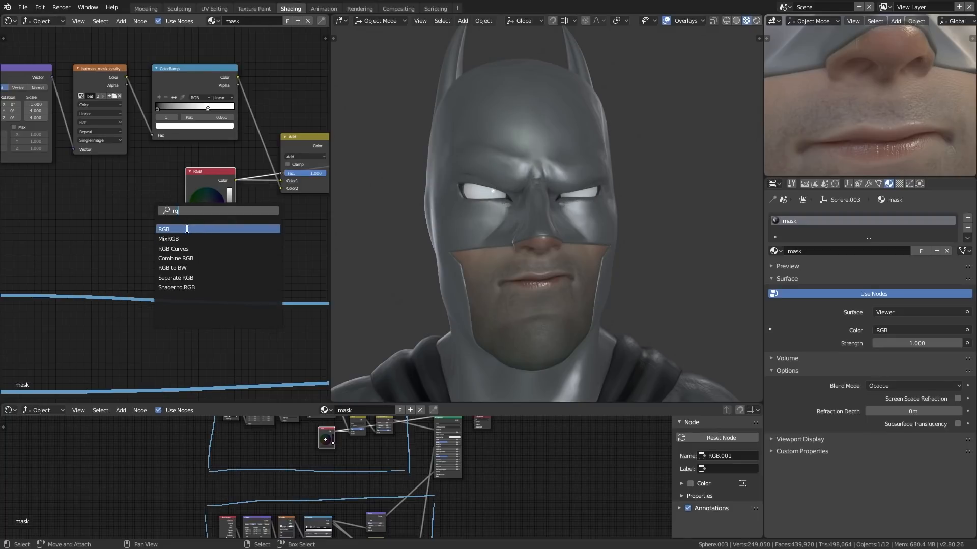
left_click(187, 228)
right_click(79, 209)
Step: Preview the batman_mask_cavity image texture node on the cowl with the emission viewer
middle_click_drag(200, 241, 228, 277)
middle_click_drag(227, 277, 218, 249, "ctrl")
middle_click_drag(147, 159, 208, 161)
left_click(191, 142, "ctrl+shift")
middle_click_drag(246, 298, 223, 151, "ctrl")
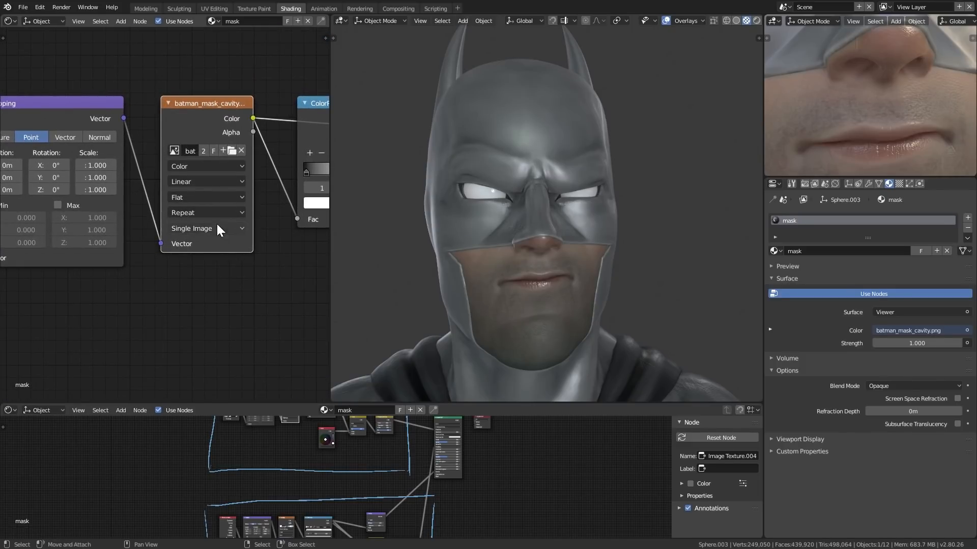
mouse_move(202, 255)
middle_mouse_down()
mouse_move(218, 224)
mouse_move(207, 267)
mouse_move(188, 260)
middle_mouse_up()
Step: Add a Geometry node in the empty area beside the diffuse and cavity group
mouse_move(115, 266)
middle_mouse_down()
mouse_move(190, 266)
mouse_move(233, 279)
middle_mouse_up()
mouse_move(176, 262)
middle_mouse_down()
mouse_move(235, 279)
mouse_move(133, 241)
mouse_move(160, 216)
mouse_move(194, 212)
mouse_move(152, 190)
middle_mouse_up()
key("shift+a")
left_click(149, 168)
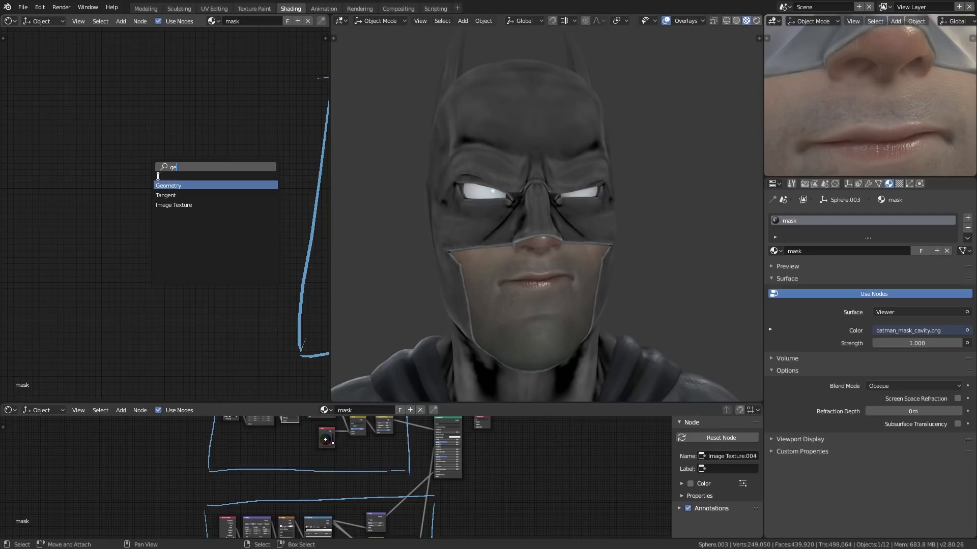
left_click(196, 185)
left_click(49, 125)
middle_click_drag(139, 235, 198, 202)
middle_click_drag(133, 204, 121, 194, "ctrl")
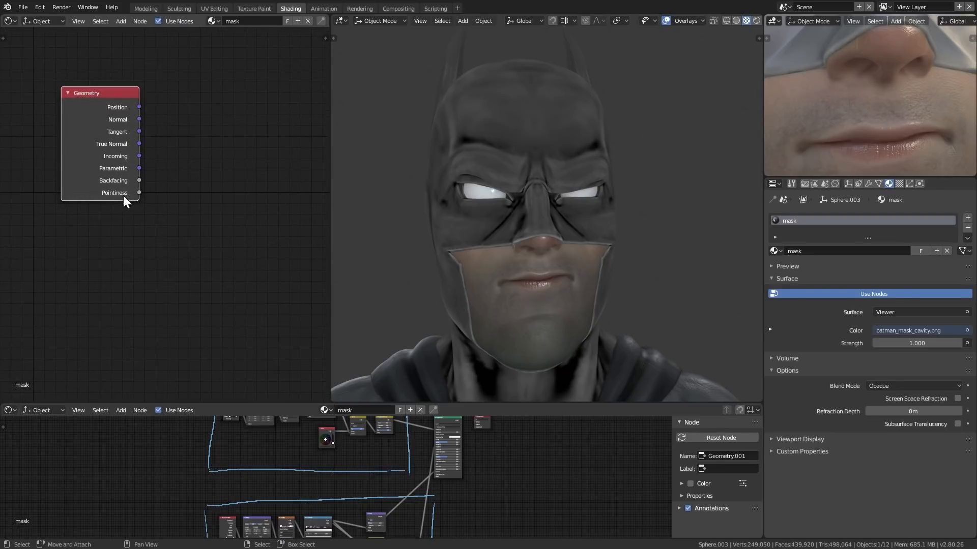
Step: Cycle the emission viewer through the Geometry node's outputs and stop at Pointiness
middle_click_drag(231, 168, 196, 234)
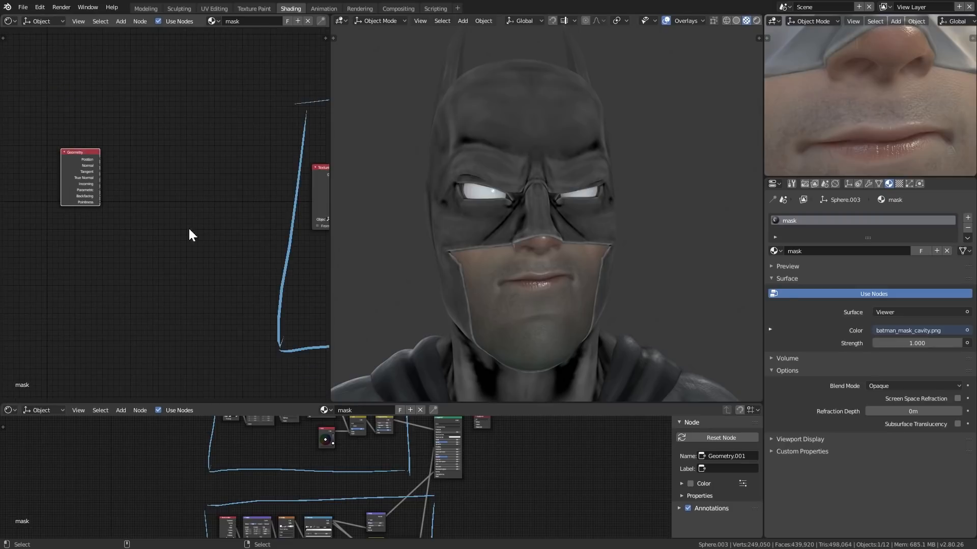
key("shift+a")
left_click(155, 168)
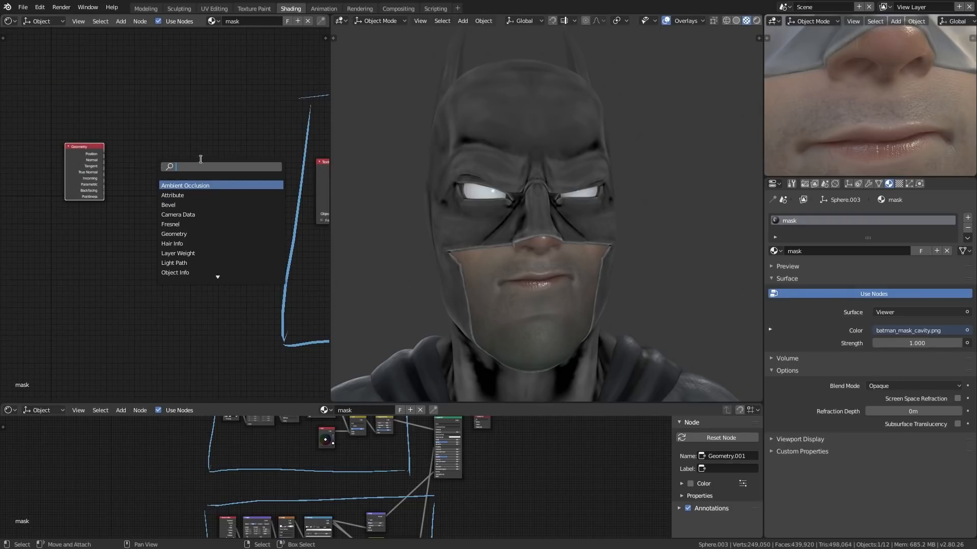
left_click(84, 154, "ctrl+shift")
left_click(87, 159, "ctrl+shift")
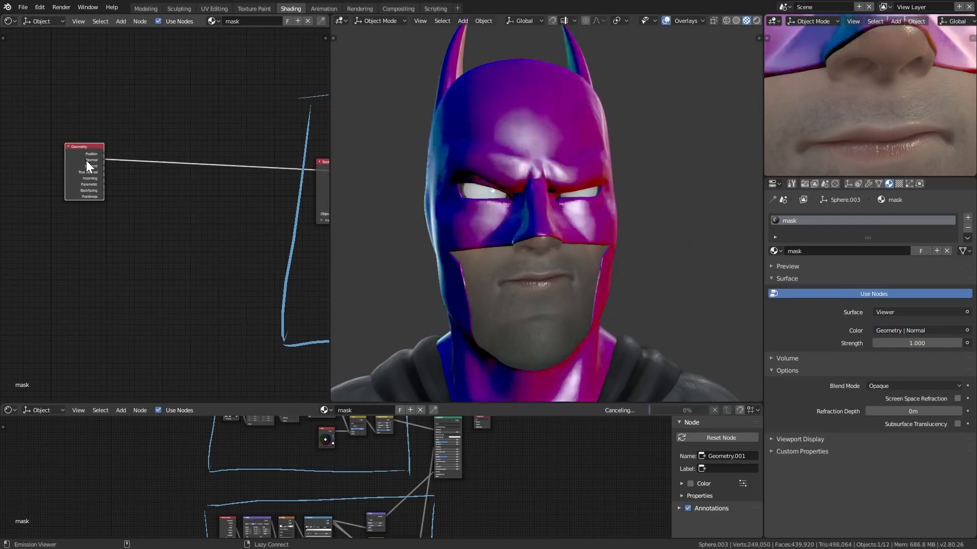
left_click(85, 152, "ctrl+shift")
left_click(88, 154, "ctrl+shift")
left_click(91, 148, "ctrl+shift")
left_click(87, 151, "ctrl+shift")
left_click(84, 146, "ctrl+shift")
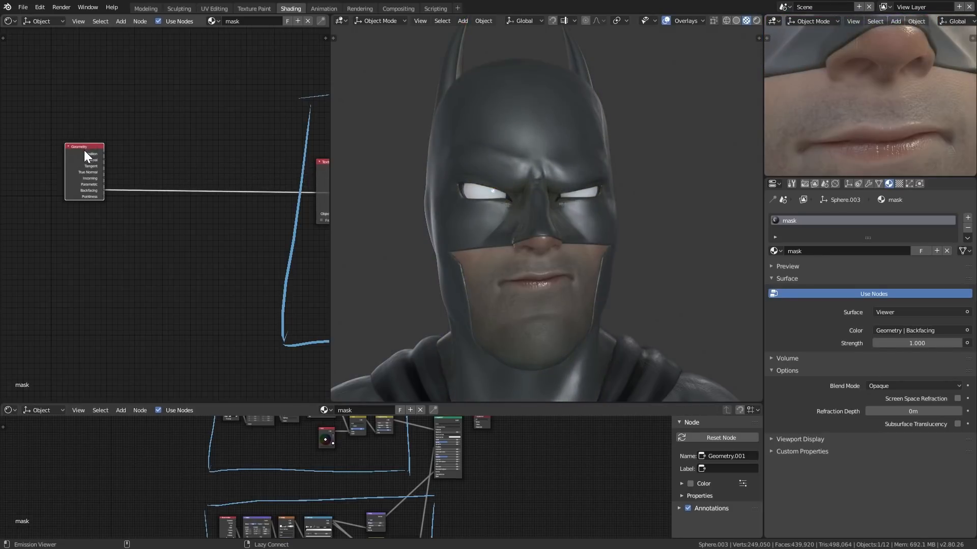
left_click(83, 151, "ctrl+shift")
Step: Examine the Pointiness preview on the cowl, and delete the Geometry node
middle_click_drag(122, 249, 195, 252)
middle_click_drag(195, 252, 201, 231, "ctrl")
scroll(521, 224, "up", 4)
mouse_move(521, 224)
middle_mouse_down()
mouse_move(548, 226)
mouse_move(530, 215)
mouse_move(522, 245)
mouse_move(523, 231)
middle_mouse_up()
scroll(530, 218, "down", 5)
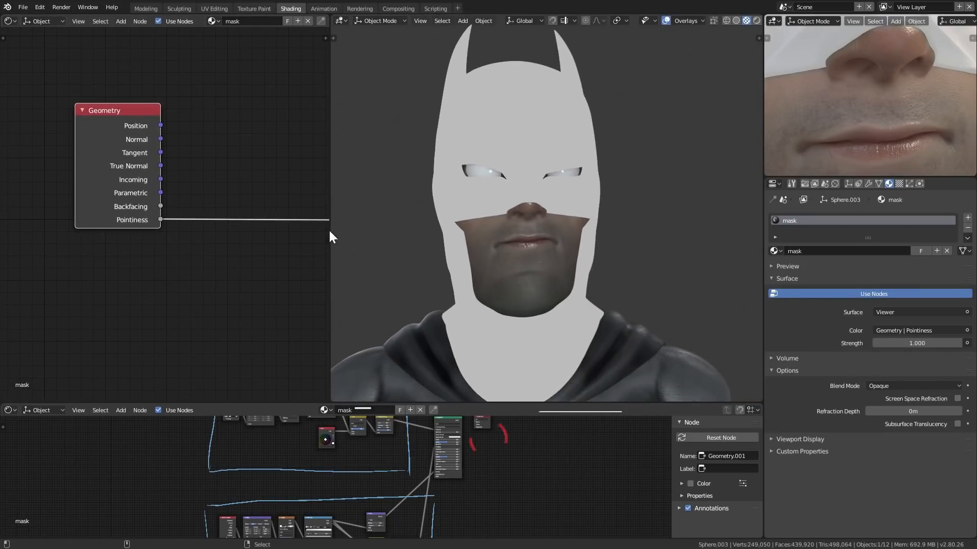
scroll(228, 286, "down", 10)
middle_click_drag(264, 304, 121, 275)
middle_click_drag(217, 283, 216, 280)
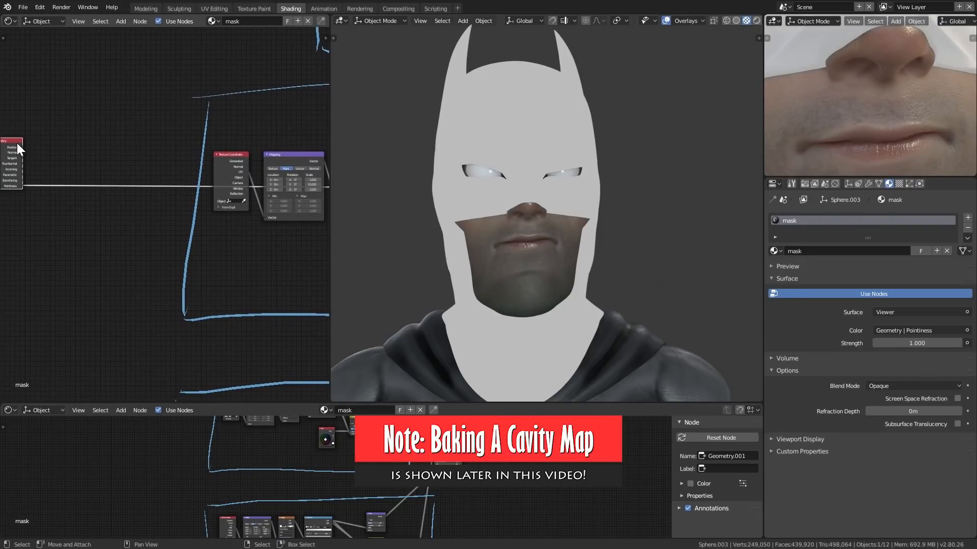
middle_click_drag(131, 237, 168, 240)
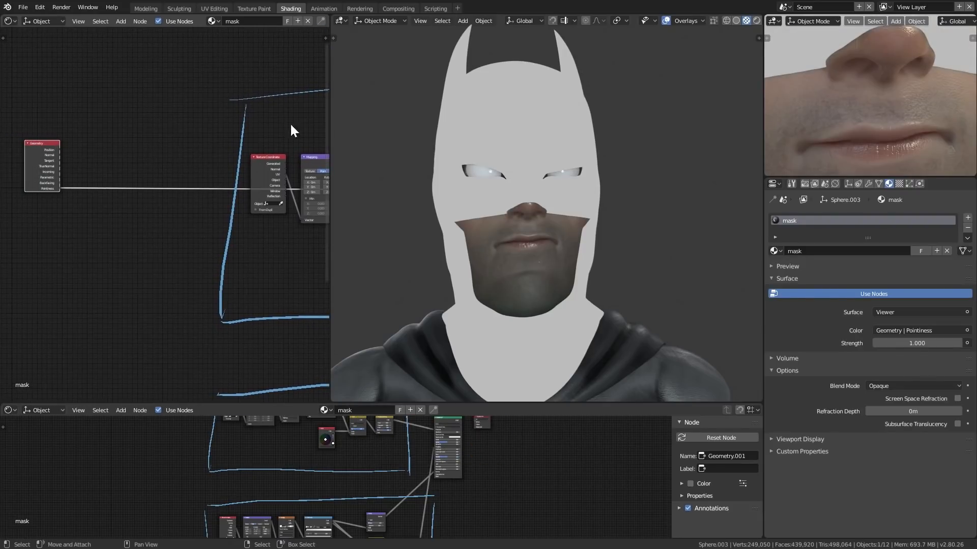
scroll(37, 145, "up", 1)
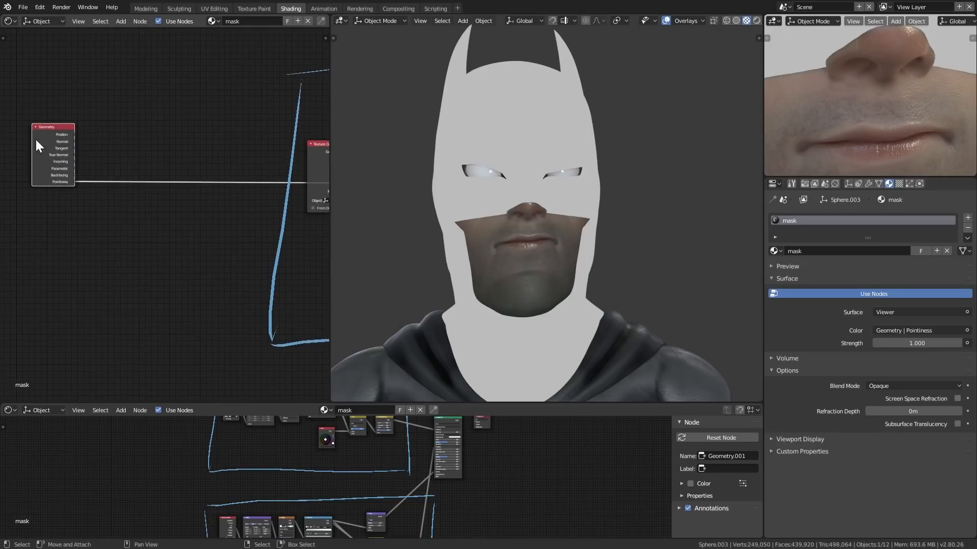
key("x")
Step: Connect the emission viewer back to the batman_mask_cavity image texture node
middle_click_drag(249, 276, 68, 270)
scroll(218, 287, "down", 4)
middle_click_drag(218, 288, 113, 288)
scroll(163, 199, "up", 2)
left_click(156, 140, "ctrl+shift")
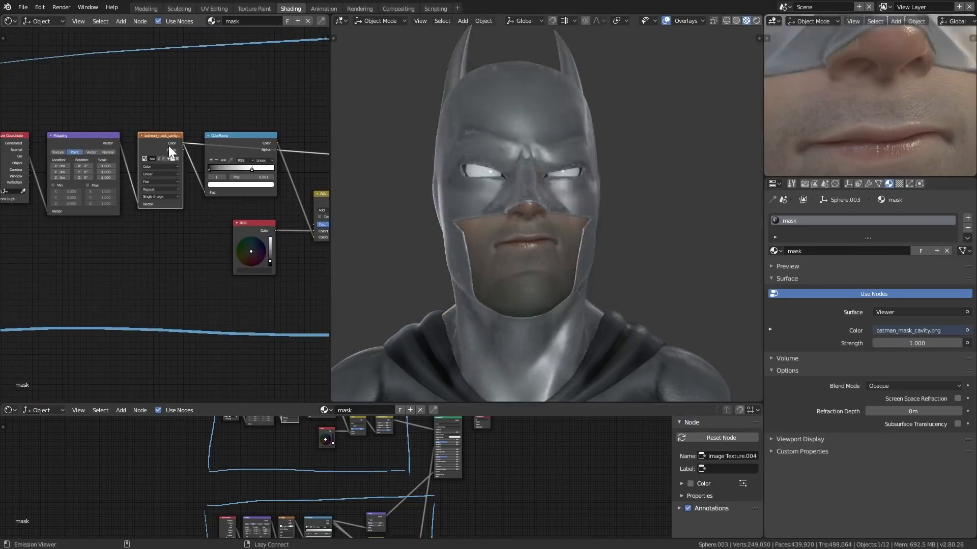
Step: Box-select the Texture Coordinate, Mapping and cavity image nodes, and select the ColorRamp node they feed
middle_click_drag(253, 198, 211, 203)
mouse_move(163, 229)
middle_mouse_down()
mouse_move(181, 216)
mouse_move(255, 224)
middle_mouse_up()
key("b")
left_click_drag(223, 94, 52, 267)
middle_click_drag(244, 214, 216, 247)
left_click(255, 181, "ctrl+shift")
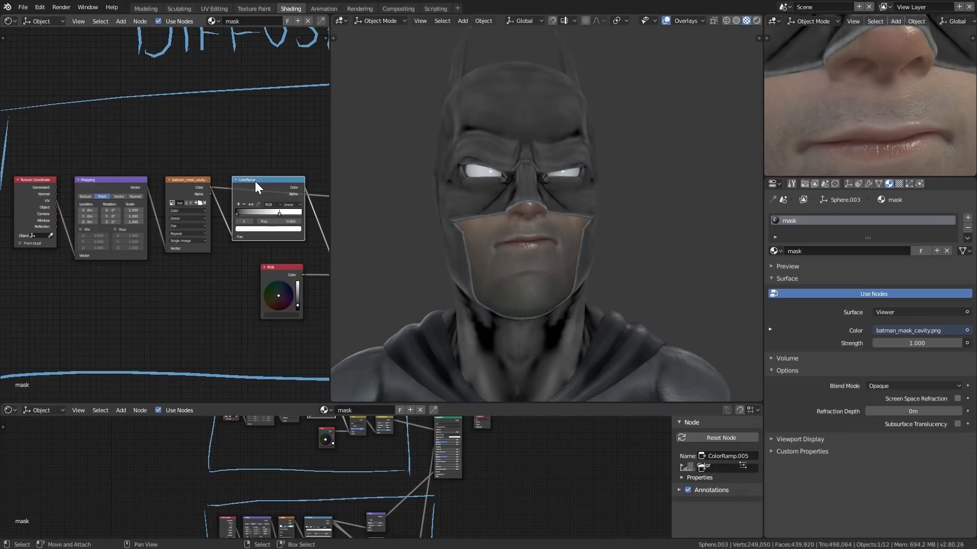
left_click_drag(264, 185, 266, 178)
Step: Try Node Wrangler's texture setup on the Principled BSDF, place its three nodes below Hue Saturation Value, and delete them
middle_click_drag(272, 236, 102, 207)
middle_click_drag(277, 235, 273, 249, "ctrl")
middle_click_drag(273, 248, 200, 234)
left_click(243, 230)
scroll(228, 228, "up", 3)
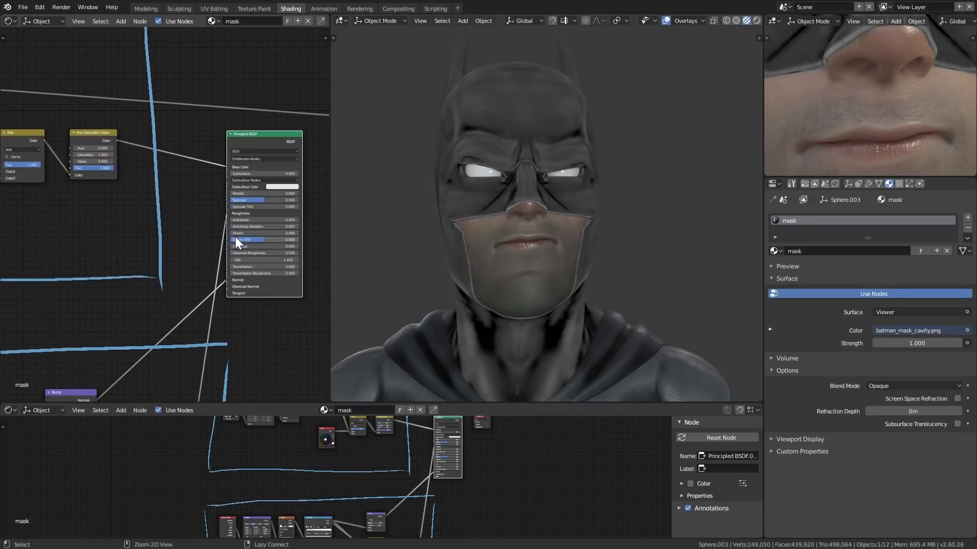
key("ctrl+t")
middle_click_drag(212, 243, 248, 257)
key("g")
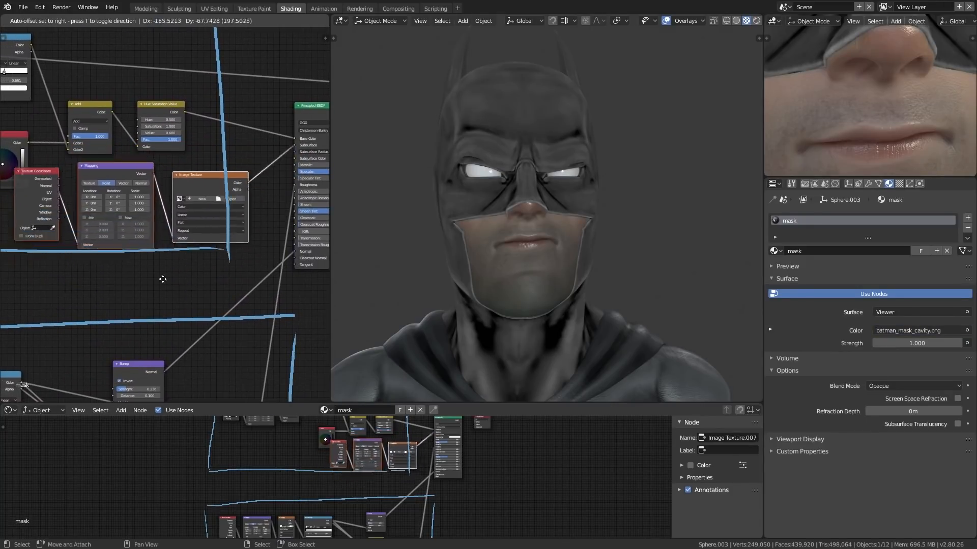
left_click(194, 303)
key("x")
Step: Select the Texture Coordinate node whose UV output feeds the cavity texture's Mapping node
middle_click_drag(142, 261, 251, 299)
middle_click_drag(124, 276, 234, 298)
scroll(181, 284, "up", 4)
scroll(194, 285, "up", 2)
middle_click_drag(177, 278, 239, 269)
left_click(116, 147)
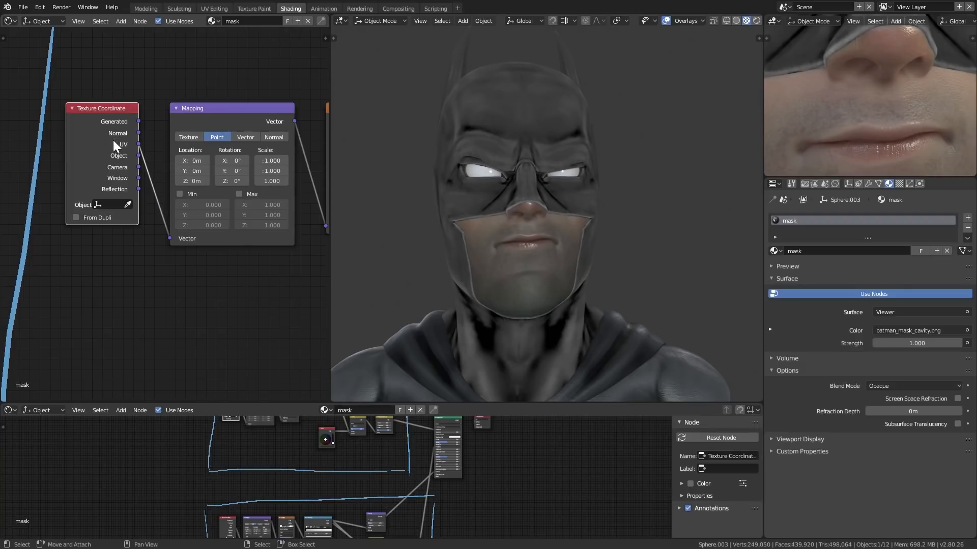
Step: Preview the ColorRamp node's output on the cowl with the emission viewer, and frame the face closely
middle_click_drag(255, 229, 82, 243)
middle_click_drag(137, 124, 96, 84)
middle_click_drag(120, 110, 149, 238, "ctrl")
middle_click_drag(253, 286, 177, 312)
scroll(177, 313, "up", 2)
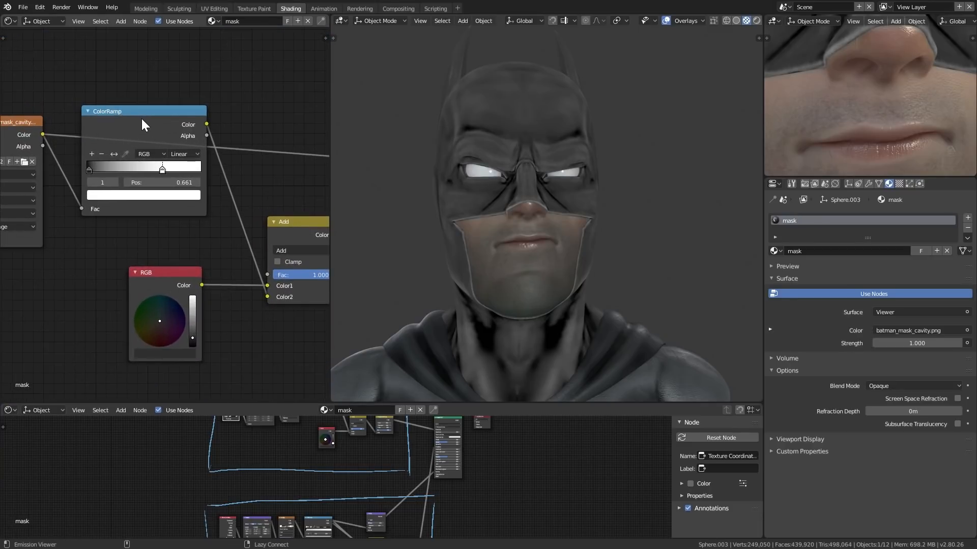
left_click(141, 118, "ctrl+shift")
middle_click_drag(170, 246, 244, 281)
scroll(469, 242, "up", 5)
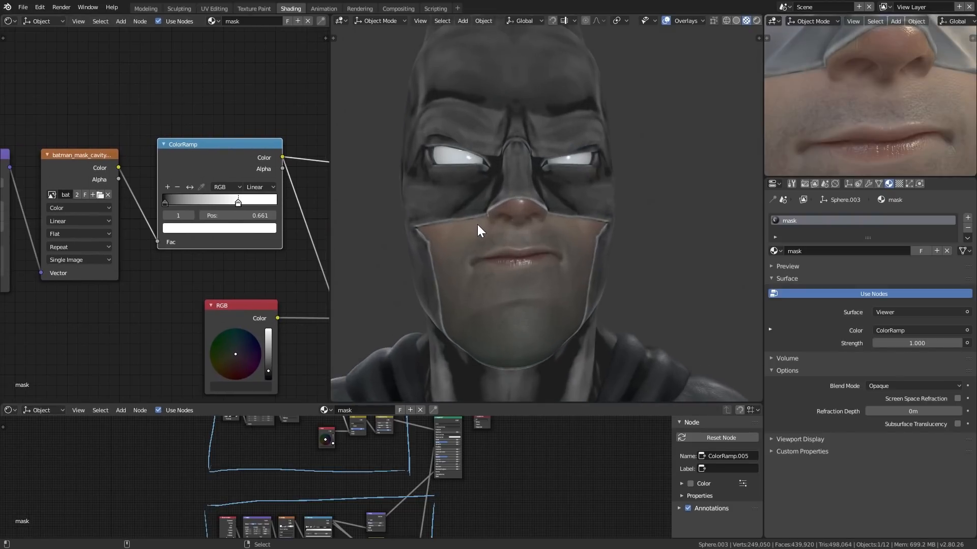
Step: Switch the emission viewer back to the cavity image texture, and examine the brow and eye creases
left_click(85, 163, "ctrl+shift")
middle_click_drag(484, 218, 528, 198)
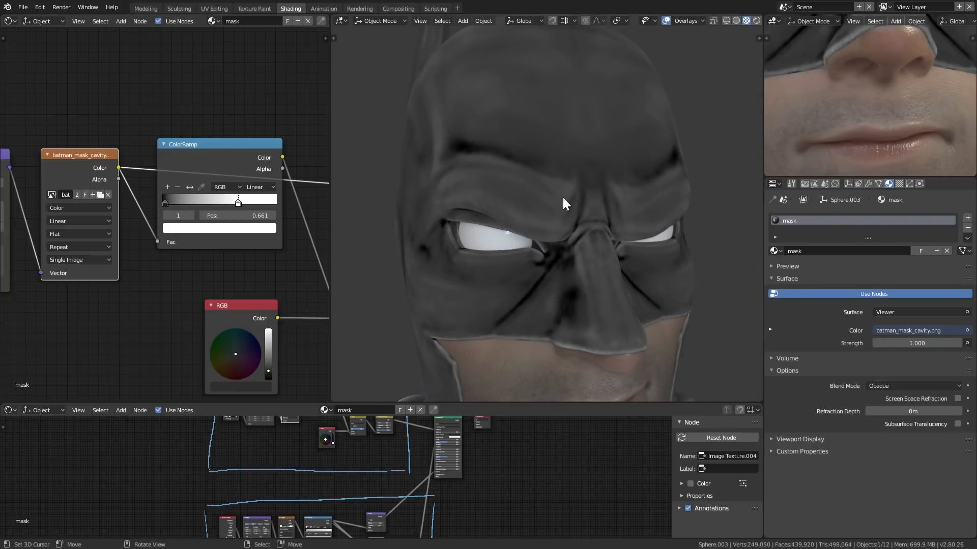
scroll(591, 200, "down", 4)
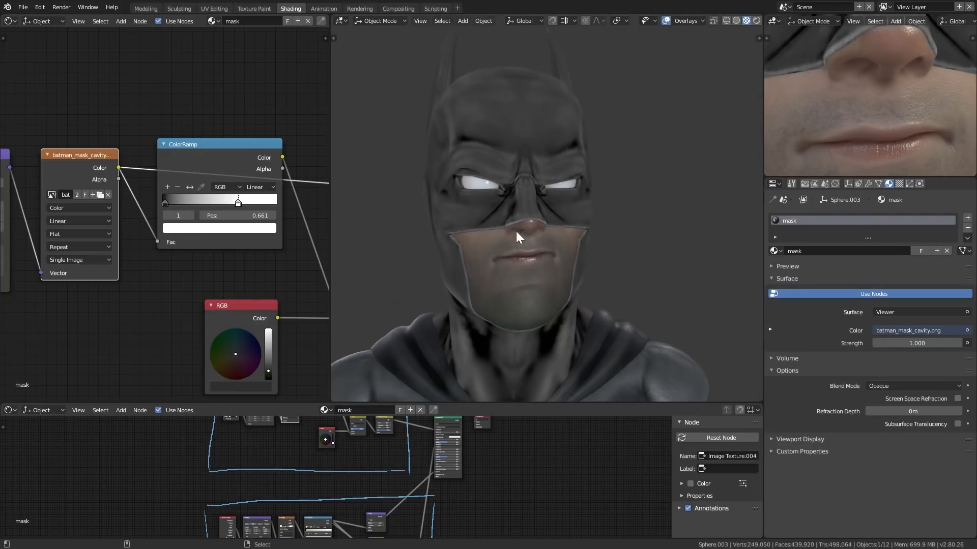
Step: Select the Add mix node that combines the RGB colour with the ColorRamp output
scroll(262, 307, "down", 5)
middle_click_drag(310, 342, 222, 235)
scroll(174, 288, "up", 3)
left_click(195, 175)
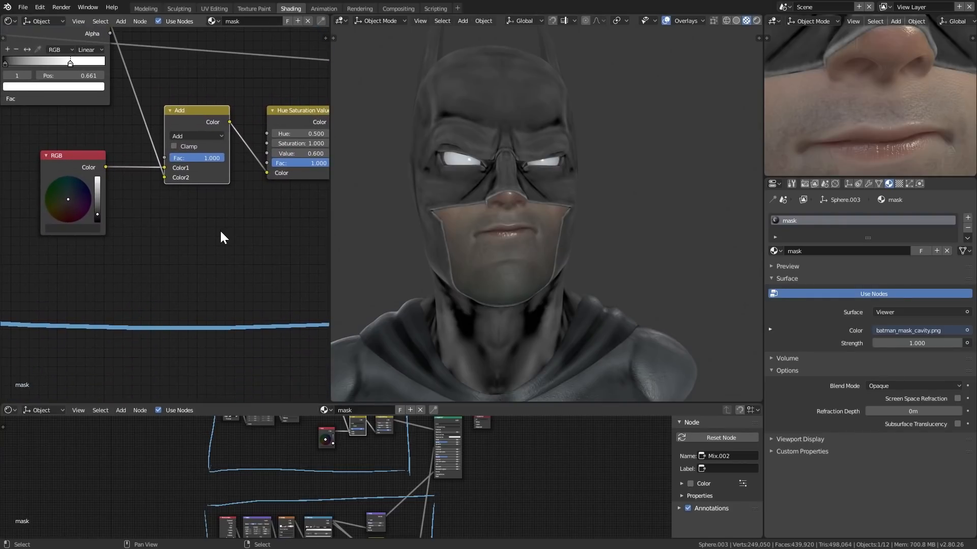
Step: Add a MixRGB node in the empty space below the Add node, and delete it again
key("shift+a")
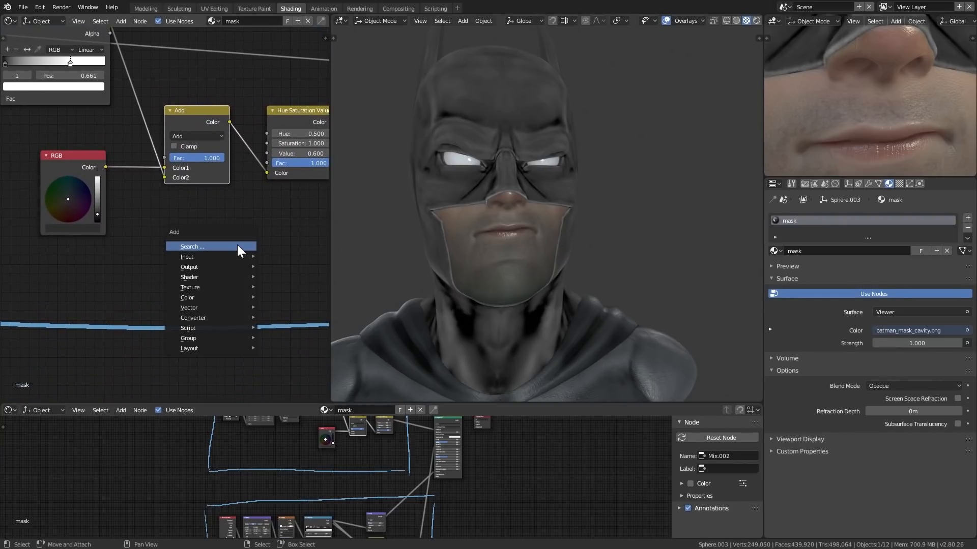
left_click(237, 245)
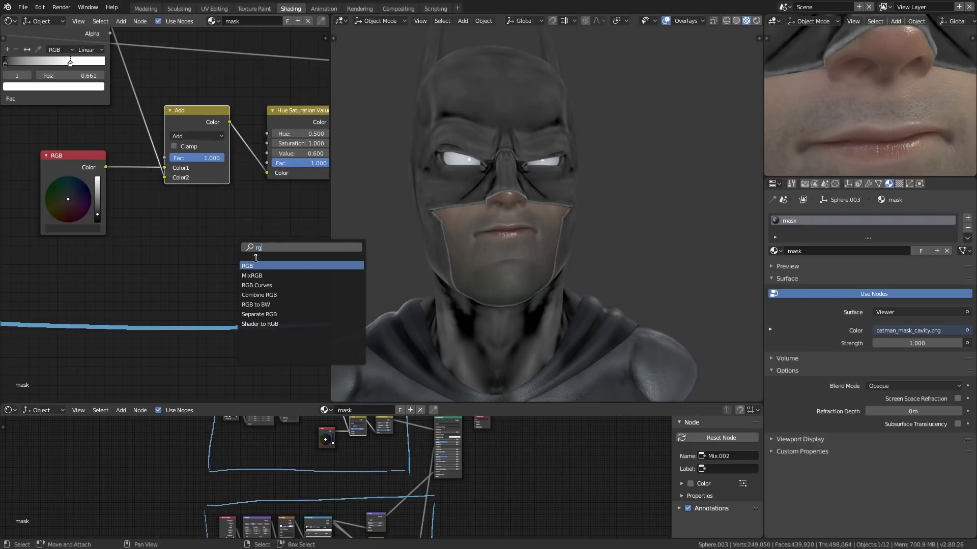
left_click(265, 275)
left_click(212, 283)
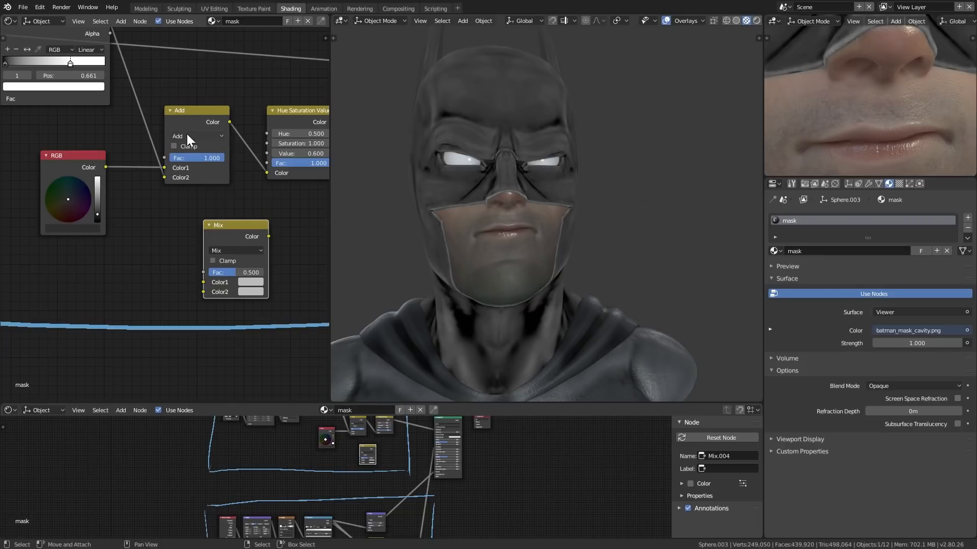
left_click(231, 249)
left_click(227, 230)
key("x")
Step: Preview the RGB, cavity ColorRamp and Add node outputs on the cowl in turn with the emission viewer
middle_click_drag(128, 112, 164, 173)
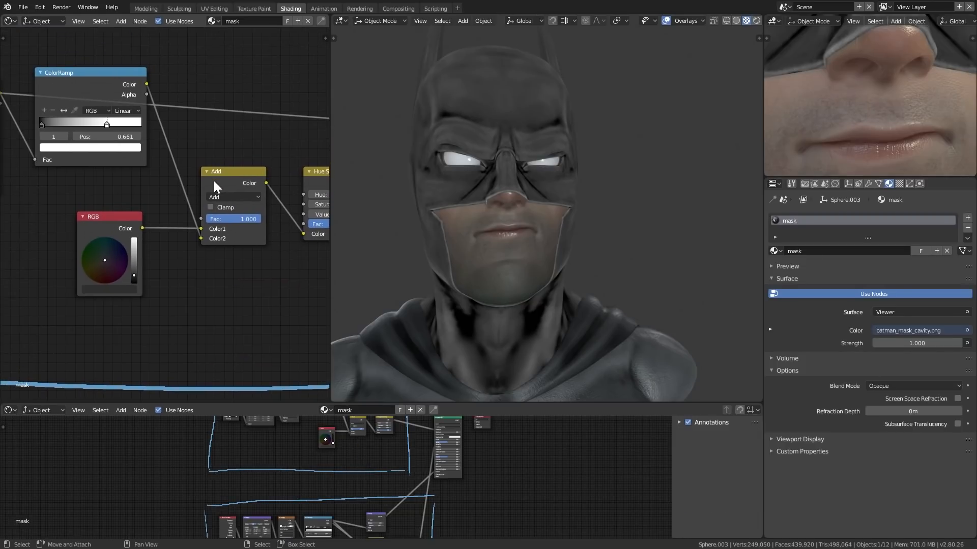
left_click(114, 219, "ctrl+shift")
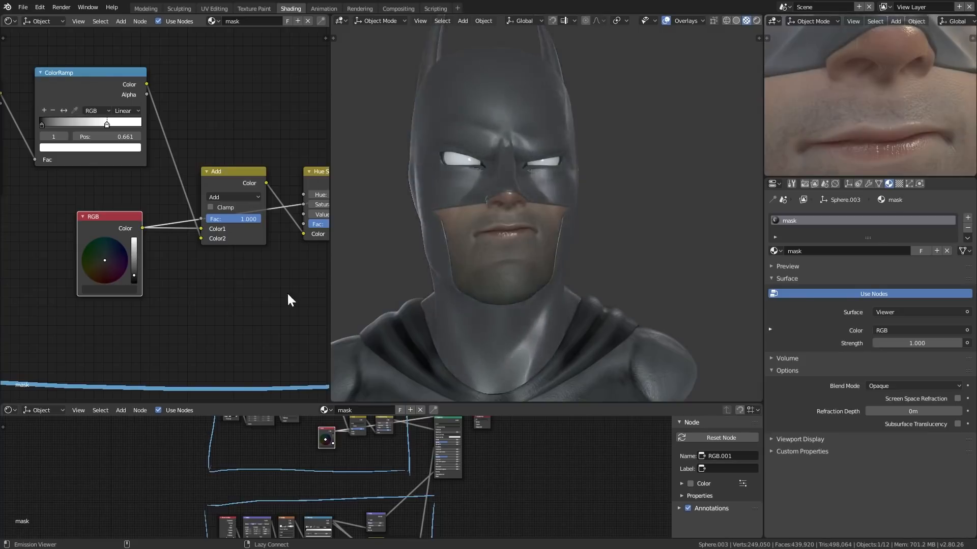
left_click(133, 105, "ctrl+shift")
middle_click_drag(177, 168, 202, 209)
left_click(249, 227, "ctrl+shift")
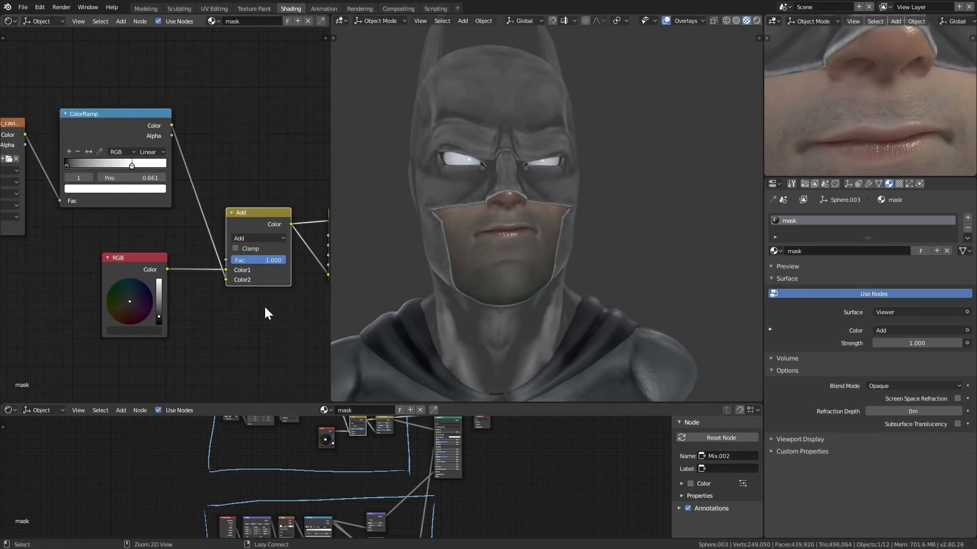
Step: Preview the Hue Saturation Value node's output on the cowl, and examine its settings up close
middle_click_drag(210, 286, 50, 235)
middle_click_drag(157, 225, 164, 267, "ctrl")
scroll(165, 217, "up", 1)
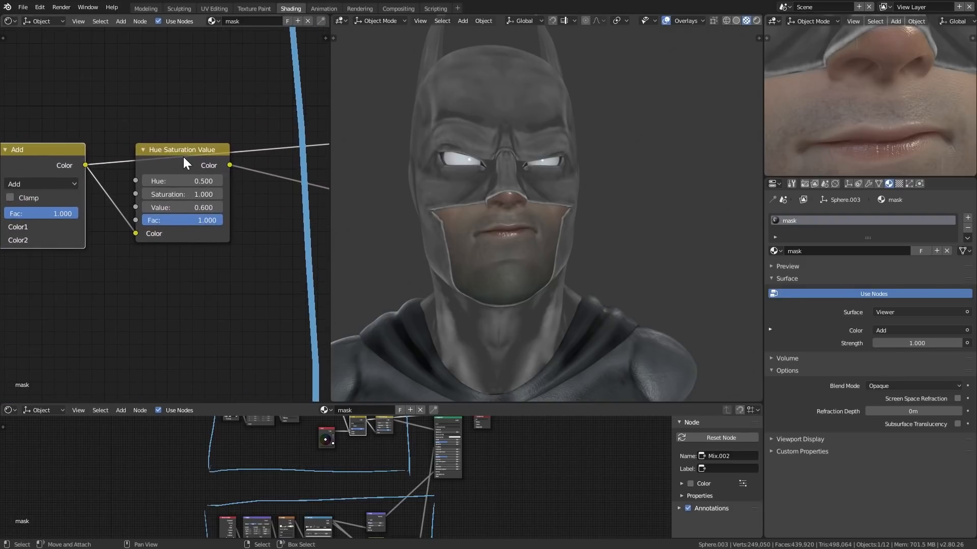
key("shift+a")
left_click(214, 331)
left_click(189, 162, "ctrl+shift")
mouse_move(241, 298)
middle_mouse_down()
mouse_move(198, 280)
mouse_move(186, 288)
mouse_move(211, 285)
middle_mouse_up()
scroll(222, 292, "down", 1)
scroll(198, 291, "down", 1)
middle_click_drag(212, 286, 193, 195, "ctrl")
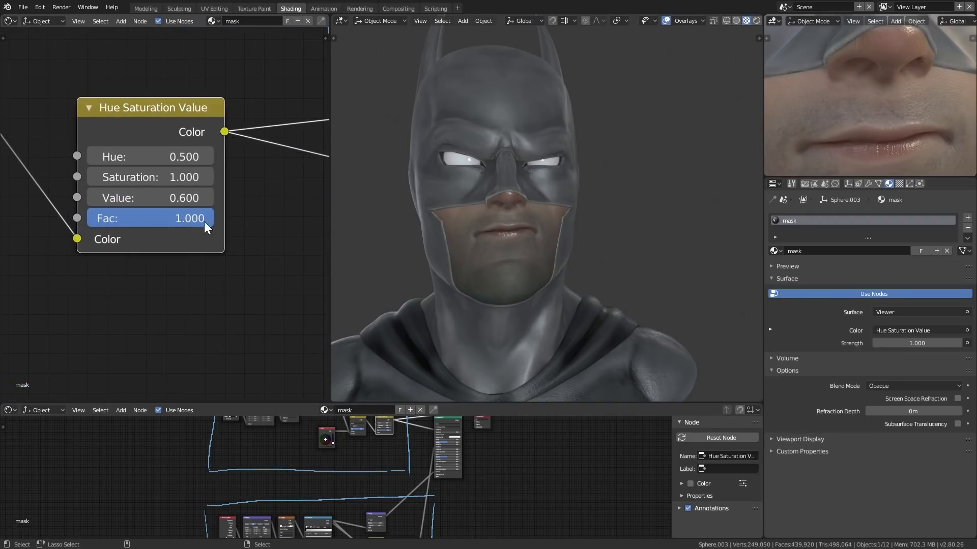
Step: Preview the Principled BSDF on the cowl with the emission viewer, and examine its input connections
scroll(182, 213, "down", 8)
middle_click_drag(266, 295, 104, 266)
scroll(224, 301, "down", 7)
middle_click_drag(224, 302, 152, 283)
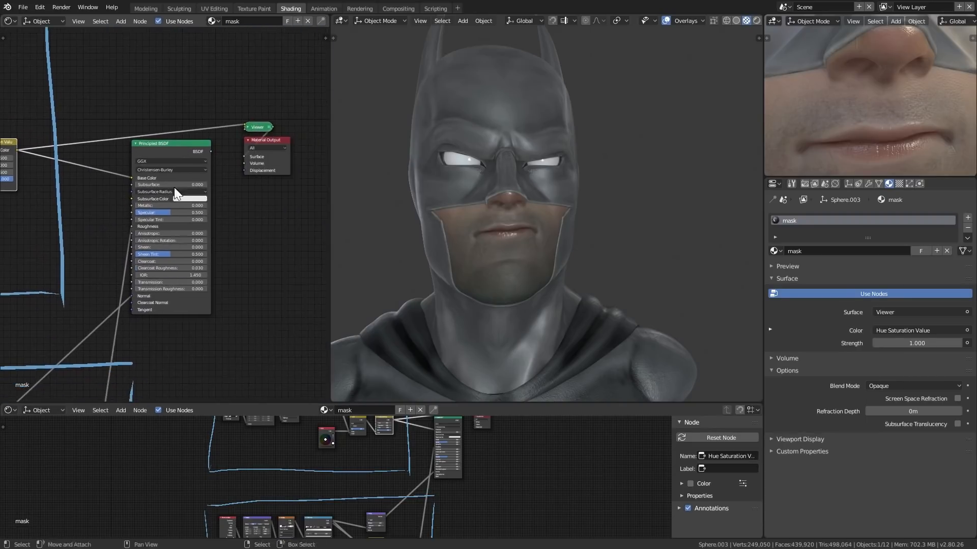
left_click(161, 145, "ctrl+shift")
middle_click_drag(189, 217, 221, 243)
middle_click_drag(222, 243, 222, 203, "ctrl")
middle_click_drag(241, 265, 198, 221)
middle_click_drag(198, 222, 206, 285, "ctrl")
middle_click_drag(159, 367, 205, 245)
Step: Frame the brow closely, and cut the links feeding the Principled BSDF's Roughness and Normal inputs
middle_click_drag(205, 244, 195, 266)
middle_click_drag(525, 193, 524, 163, "ctrl")
middle_click_drag(524, 162, 556, 239, "shift")
mouse_move(557, 239)
middle_mouse_down("ctrl")
mouse_move(556, 216)
mouse_move(552, 226)
middle_mouse_up("ctrl")
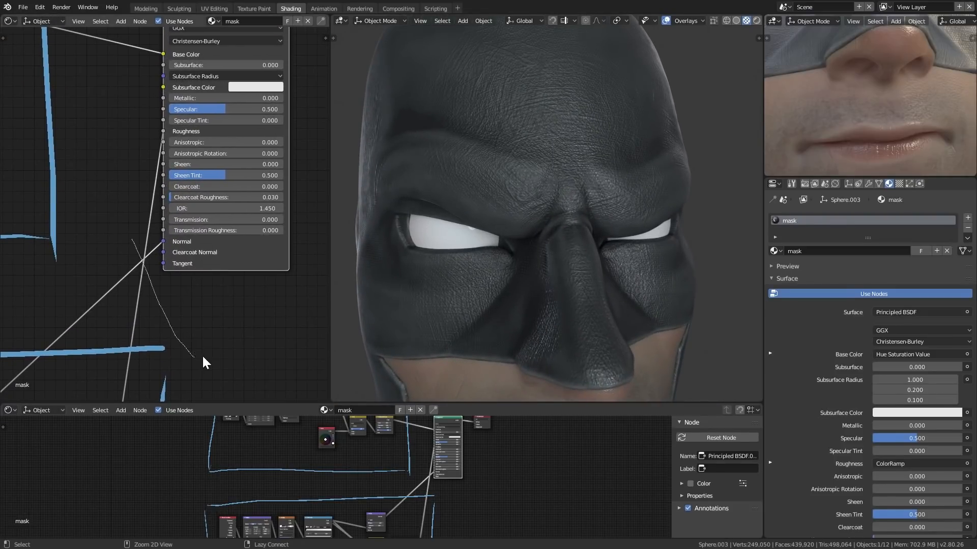
right_click_drag(203, 356, 208, 359, "ctrl")
middle_click_drag(517, 220, 511, 249)
Step: Select the Bump node whose Height input comes from the ColorRamp in the lower frame
middle_click_drag(230, 299, 289, 227)
scroll(268, 260, "down", 10)
middle_click_drag(190, 276, 284, 259)
middle_click_drag(217, 281, 248, 270)
middle_click_drag(248, 297, 251, 268, "ctrl")
middle_click_drag(196, 298, 259, 235)
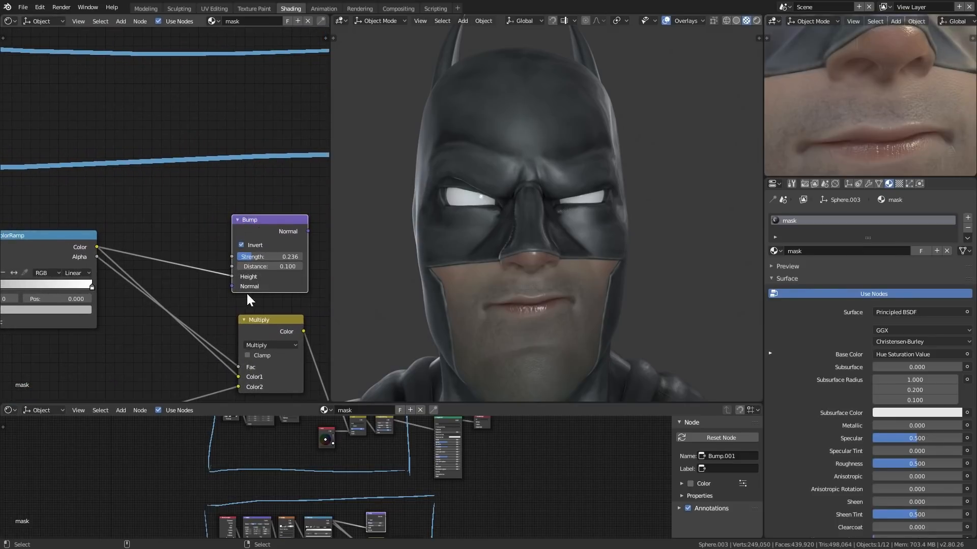
middle_click_drag(246, 295, 239, 286)
left_click(218, 138)
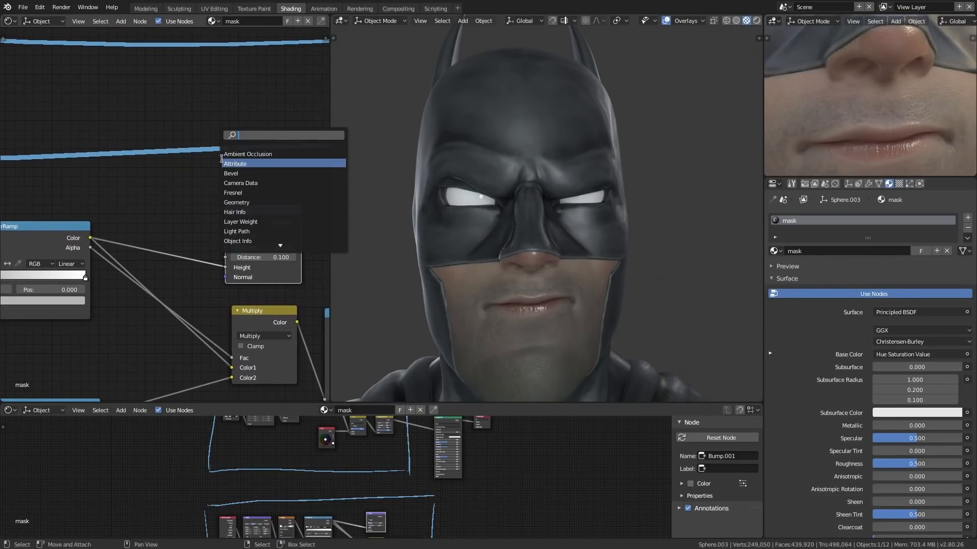
left_click(189, 185)
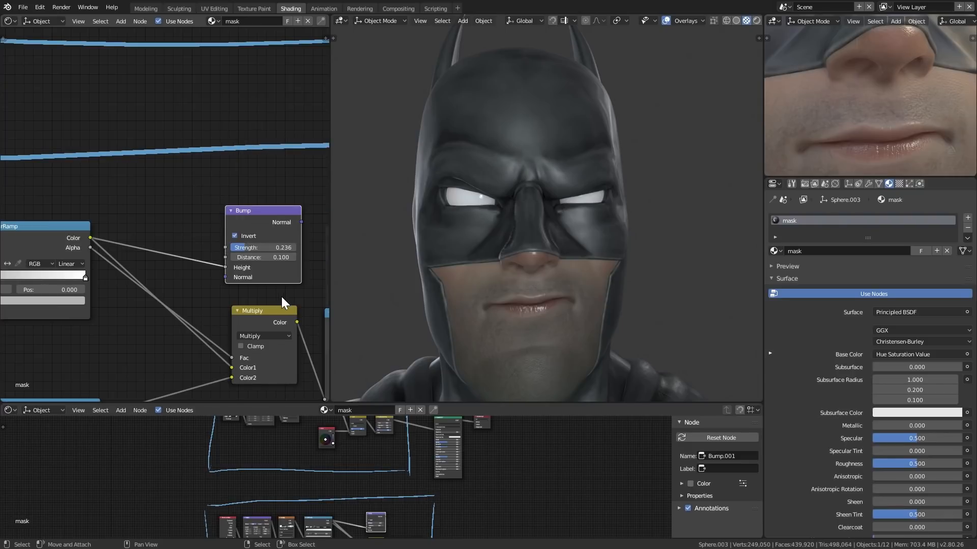
Step: Preview the grunge.jpg image texture on the cowl with the emission viewer, and examine its wrinkles on the forehead
middle_click_drag(279, 297, 297, 279)
middle_click_drag(192, 301, 222, 276)
left_click(197, 183, "ctrl+shift")
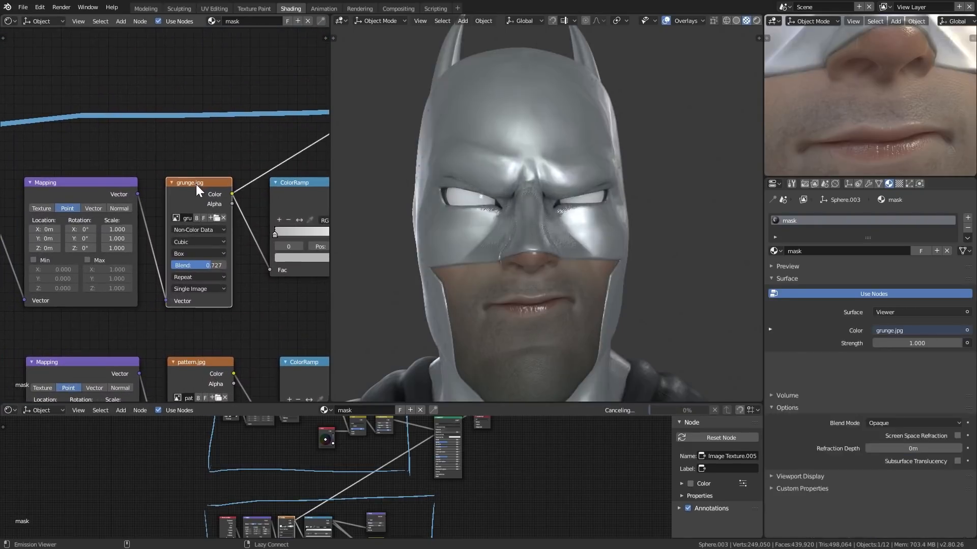
scroll(575, 242, "up", 3)
scroll(580, 241, "up", 3)
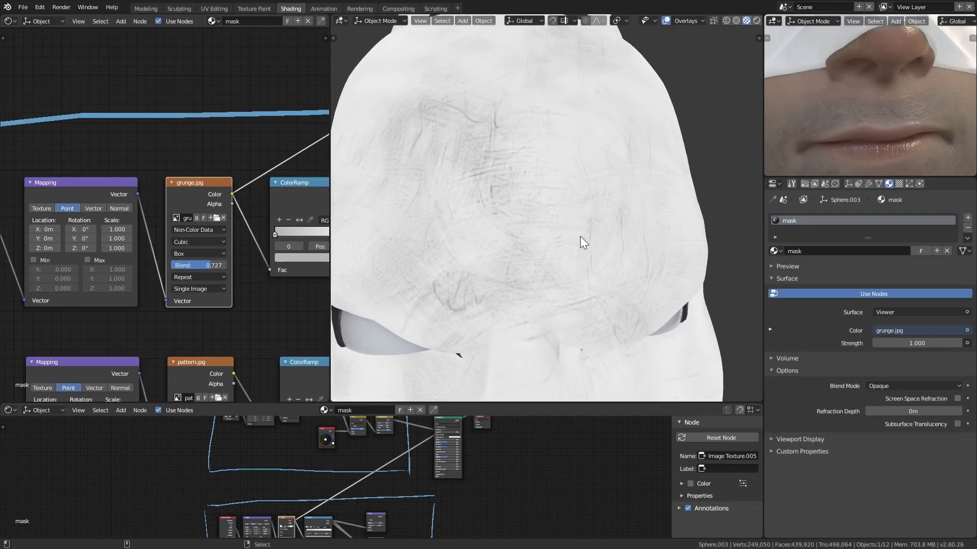
scroll(529, 247, "down", 6)
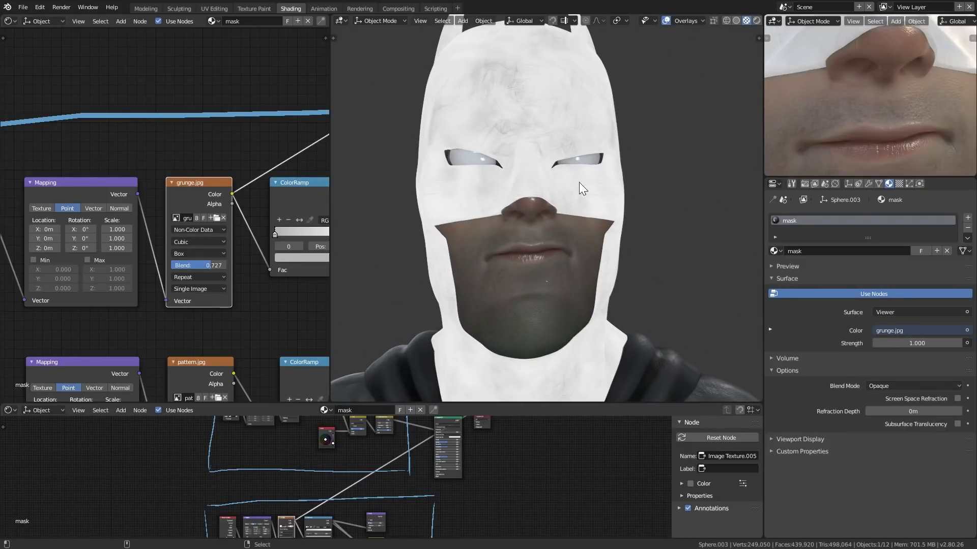
Step: Select the Texture Coordinate node whose Object output feeds the grunge texture's Mapping node
mouse_move(248, 283)
middle_mouse_down()
mouse_move(214, 273)
mouse_move(257, 263)
mouse_move(218, 255)
mouse_move(210, 292)
mouse_move(156, 270)
mouse_move(257, 276)
middle_mouse_up()
scroll(184, 239, "up", 4)
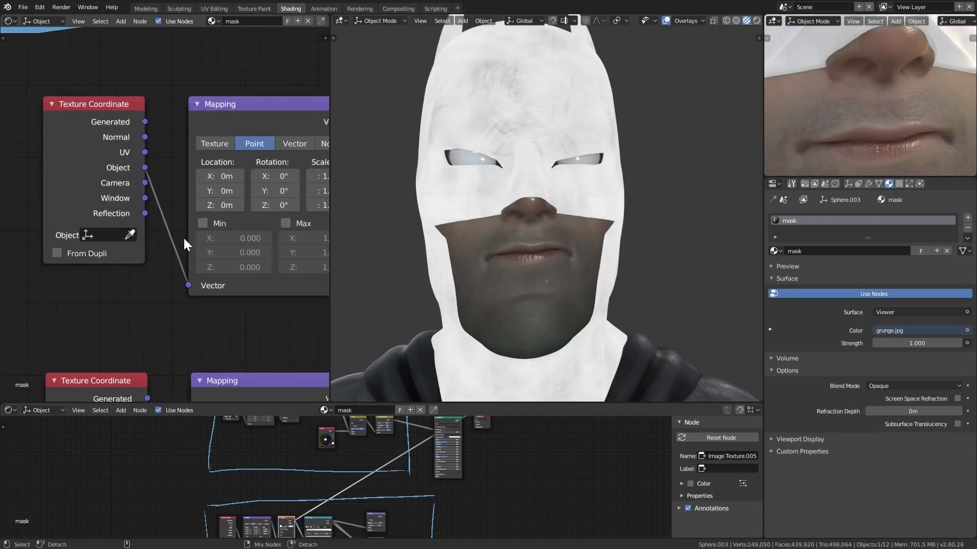
middle_click_drag(183, 237, 223, 243)
scroll(164, 205, "up", 1)
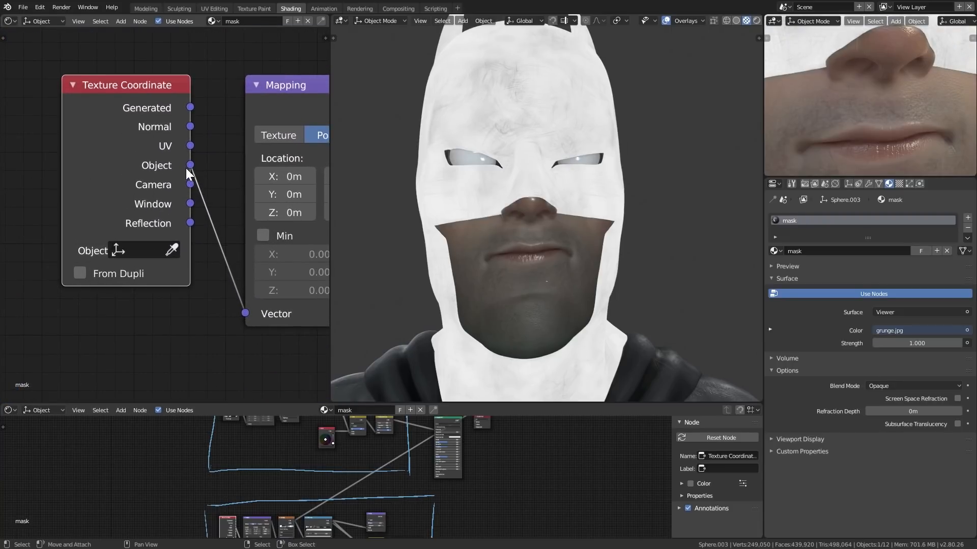
middle_click_drag(215, 218, 185, 218)
scroll(191, 191, "down", 2)
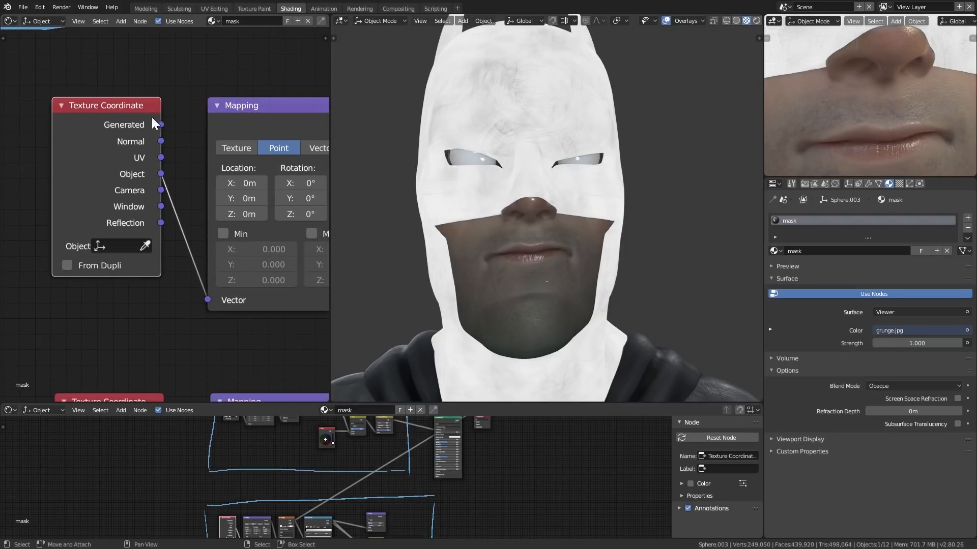
middle_click_drag(209, 258, 173, 251)
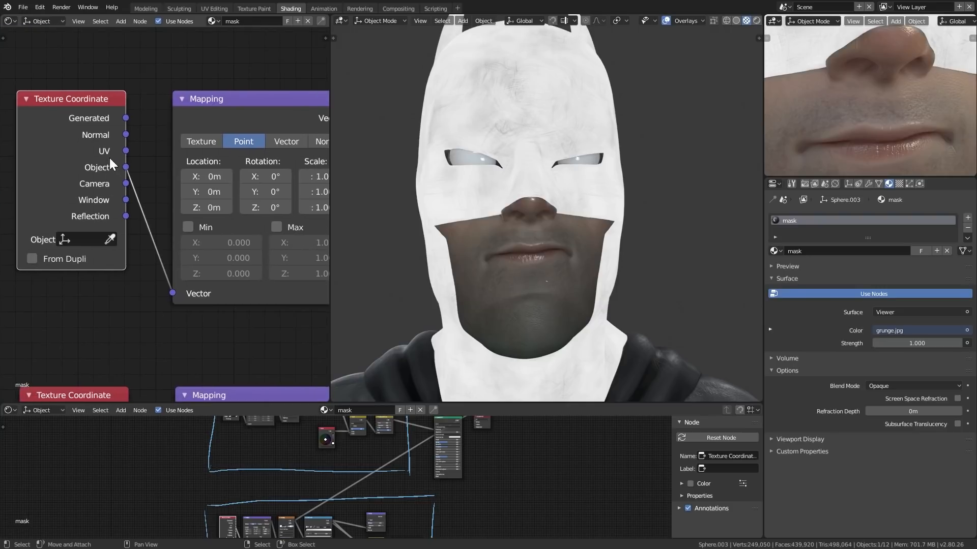
Step: Examine the grunge.jpg node's Box projection and Blend settings alongside the whole bust
middle_click_drag(240, 285, 156, 298)
scroll(506, 193, "down", 3)
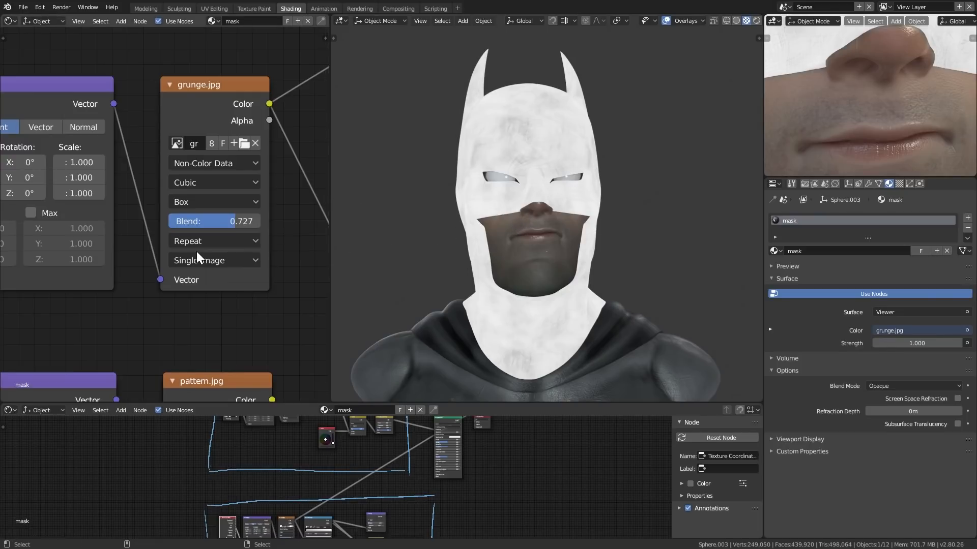
middle_click_drag(285, 253, 249, 254)
scroll(257, 253, "down", 2)
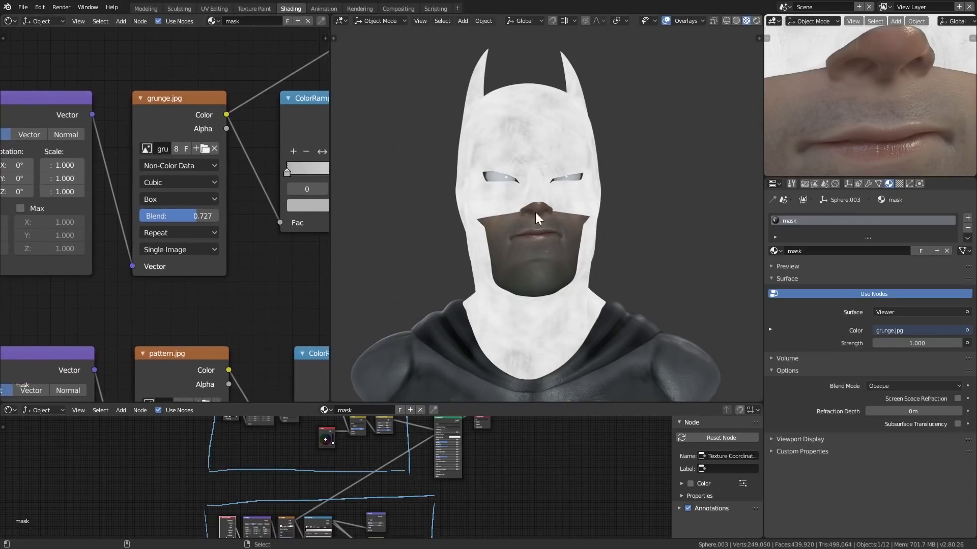
scroll(257, 275, "up", 2)
left_click(211, 209)
left_click(210, 208)
middle_click_drag(250, 254, 190, 245)
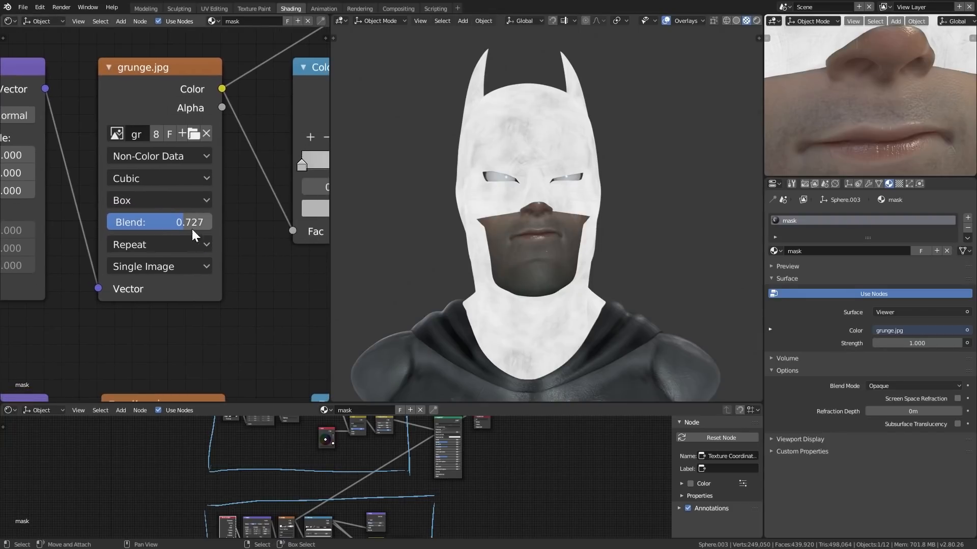
Step: Examine how the box-projected grunge texture blends across the cowl, up close and from an angle
scroll(523, 231, "up", 5)
middle_click_drag(529, 182, 483, 259, "shift")
scroll(529, 261, "up", 2)
scroll(507, 256, "down", 3)
middle_click_drag(242, 158, 239, 178)
left_click(169, 175)
Step: Preview the output of the ColorRamp fed by grunge.jpg on the cowl, and examine the softened contrast on the forehead
middle_click_drag(251, 280, 151, 258)
scroll(152, 258, "down", 1)
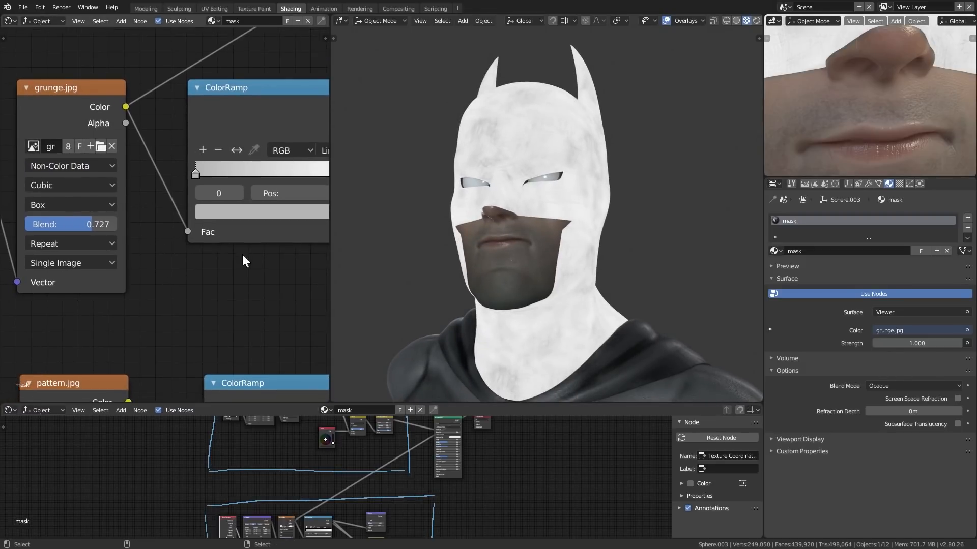
middle_click_drag(282, 253, 173, 258)
scroll(173, 258, "down", 4)
mouse_move(274, 306)
middle_mouse_down()
mouse_move(158, 277)
mouse_move(228, 298)
mouse_move(185, 298)
mouse_move(254, 260)
mouse_move(296, 254)
middle_mouse_up()
scroll(247, 292, "down", 2)
scroll(213, 275, "down", 4)
scroll(210, 278, "down", 1)
mouse_move(184, 186)
middle_mouse_down()
mouse_move(204, 197)
mouse_move(193, 244)
middle_mouse_up()
left_click(115, 112, "ctrl+shift")
scroll(502, 233, "up", 2)
middle_click_drag(502, 233, 527, 294)
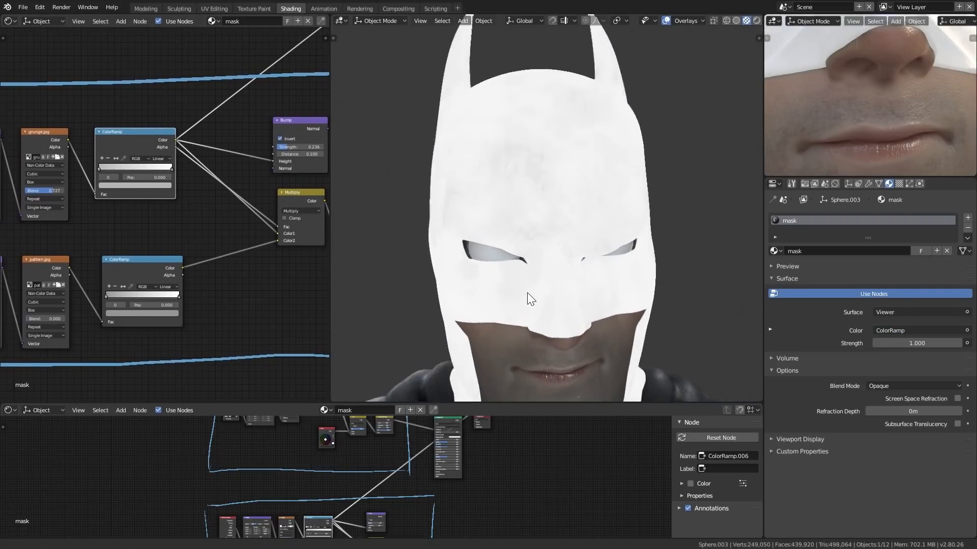
scroll(526, 294, "up", 2)
middle_click_drag(244, 259, 241, 249)
middle_click_drag(529, 229, 563, 245)
scroll(563, 246, "up", 1)
Step: Check the colour of the first stop in the grunge texture's ColorRamp
middle_click_drag(140, 221, 202, 246)
middle_click_drag(202, 246, 212, 203, "ctrl")
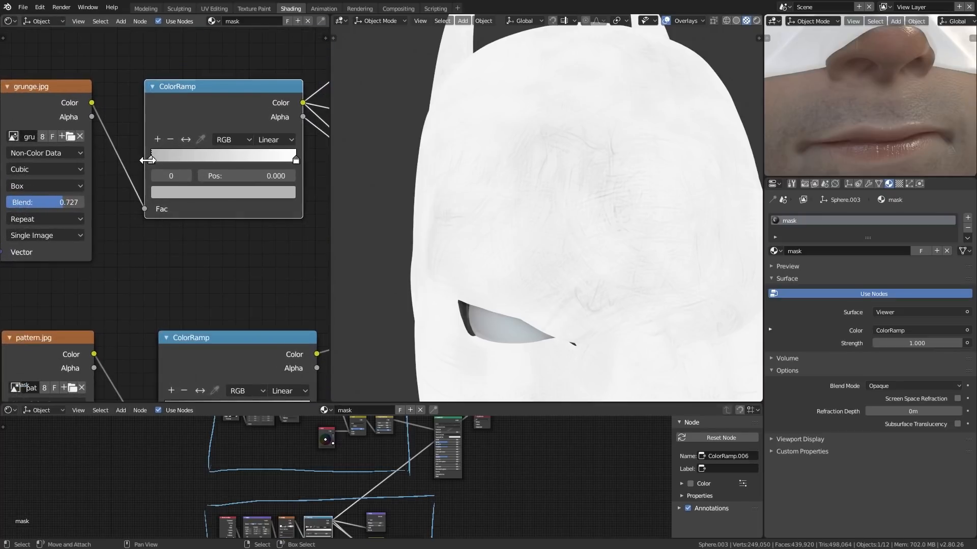
left_click(203, 195)
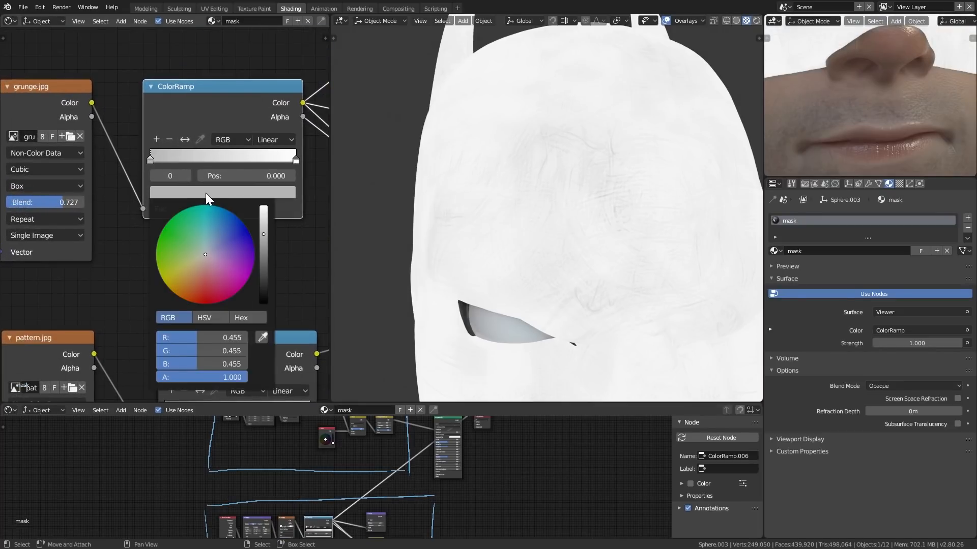
left_click(207, 198)
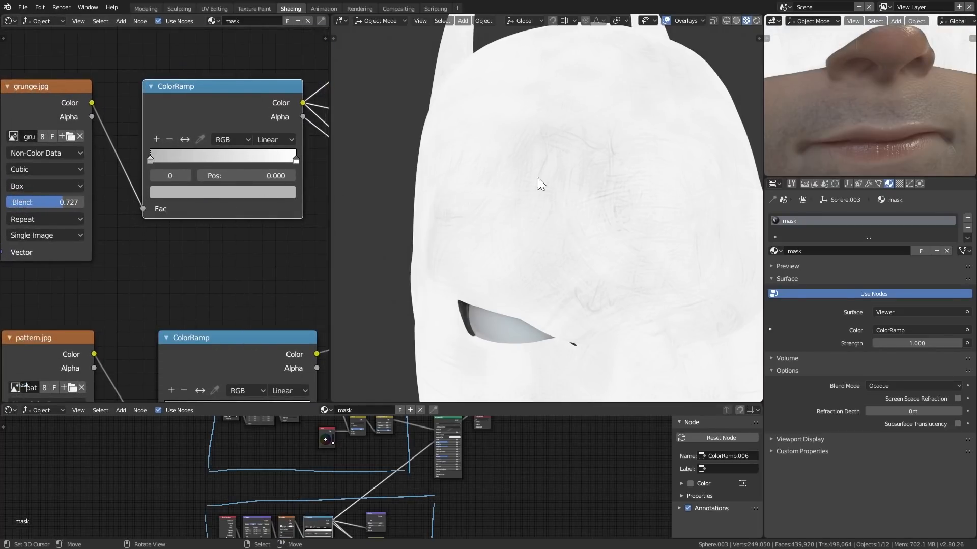
Step: Preview the Bump node's normal output on the cowl with the emission viewer, and frame its settings closely
middle_click_drag(260, 263, 138, 244)
scroll(593, 234, "down", 3)
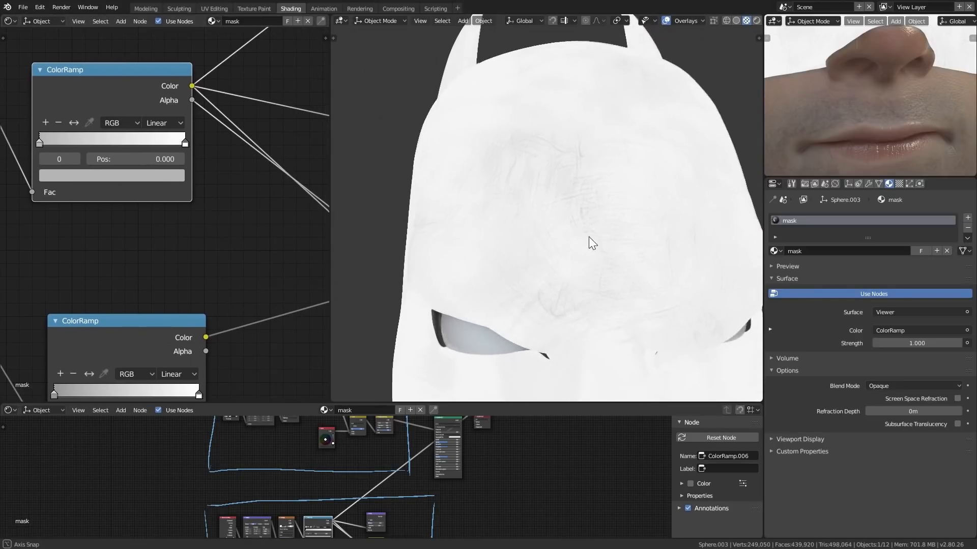
middle_click_drag(261, 238, 139, 231)
scroll(139, 230, "down", 4)
middle_click_drag(218, 206, 169, 258)
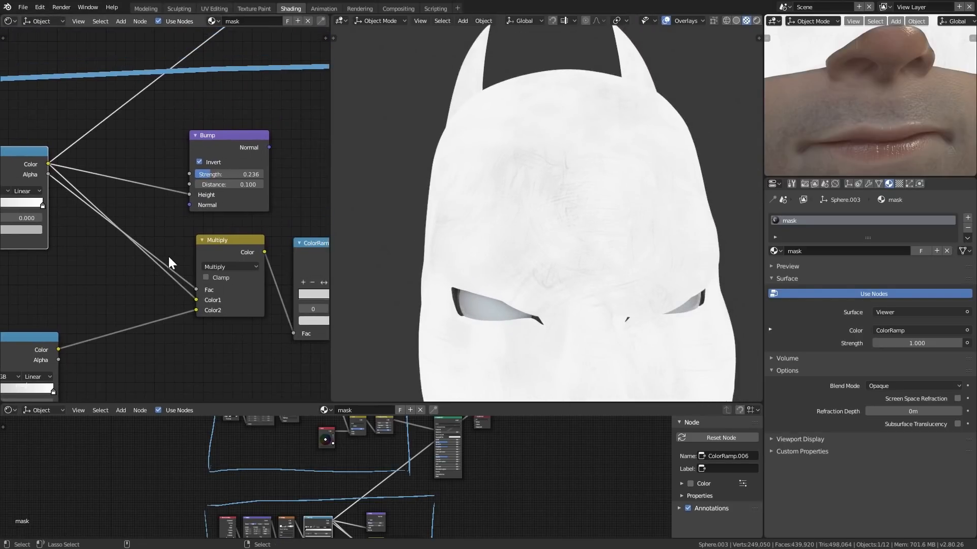
scroll(170, 258, "up", 3)
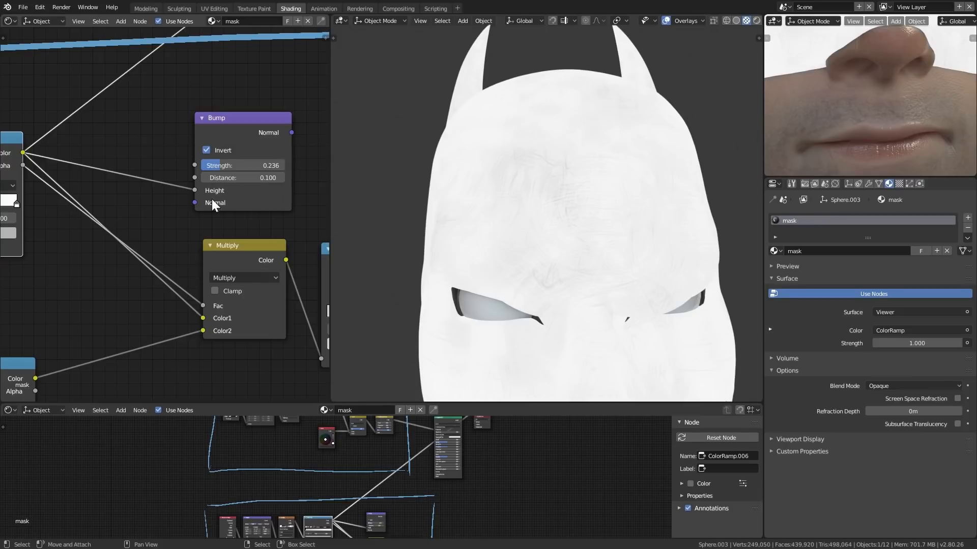
left_click(240, 119, "ctrl+shift")
scroll(246, 175, "up", 3)
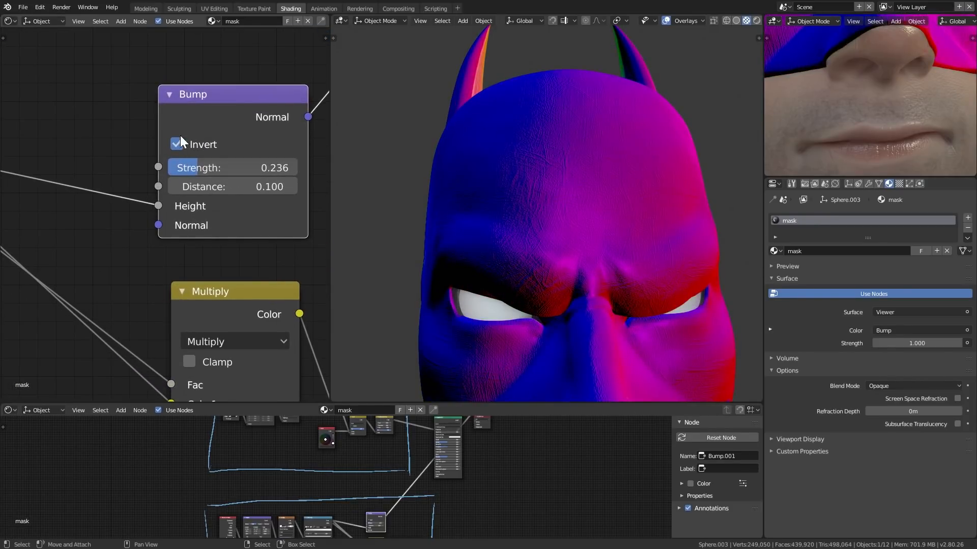
Step: Examine the bump wrinkles across the cowl's forehead and brow from close range and different angles
scroll(594, 228, "up", 5)
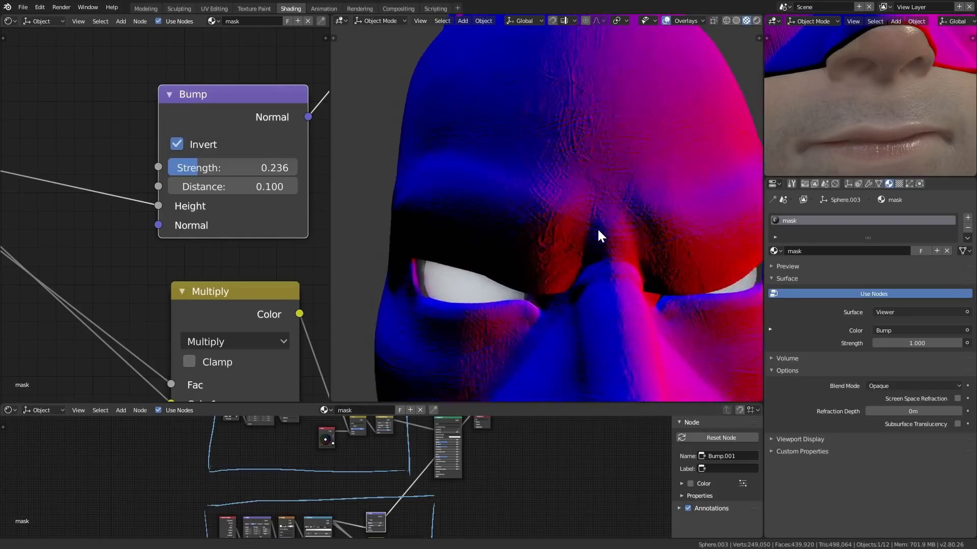
scroll(596, 234, "down", 5)
middle_click_drag(589, 254, 573, 290)
scroll(577, 274, "up", 6)
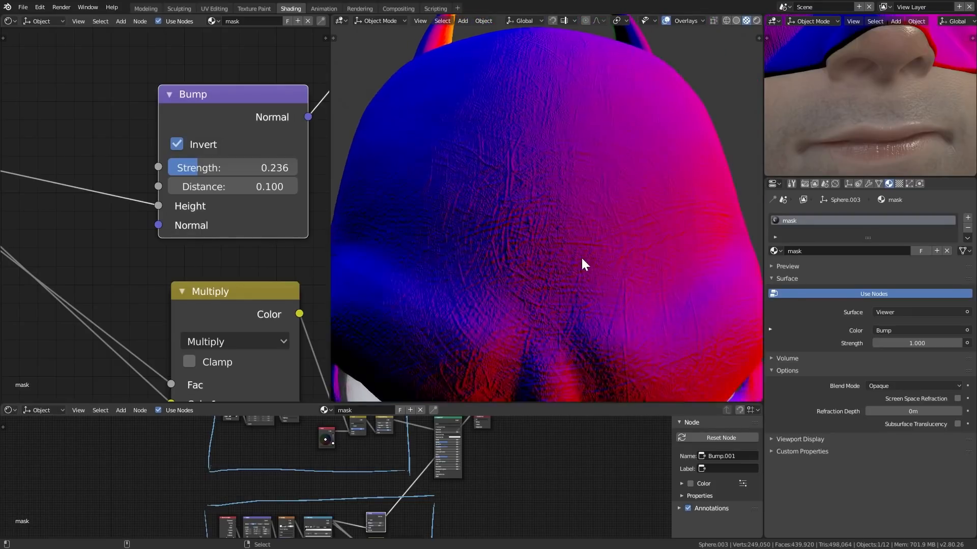
scroll(581, 256, "down", 3)
scroll(567, 258, "up", 4)
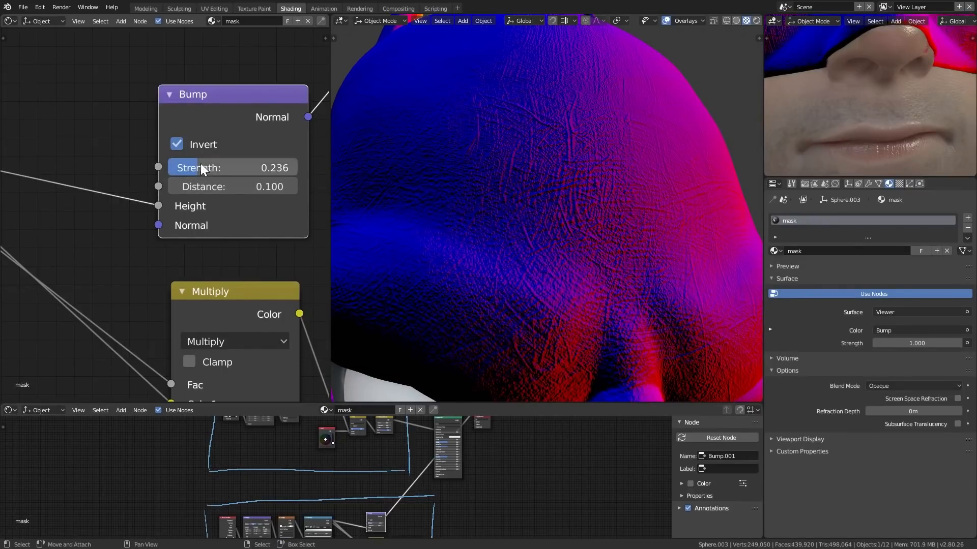
Step: Check the Bump node's strength and distance settings, and preview the Principled BSDF on the cowl in place of the bump normals
left_click_drag(287, 164, 201, 170)
scroll(252, 245, "down", 2)
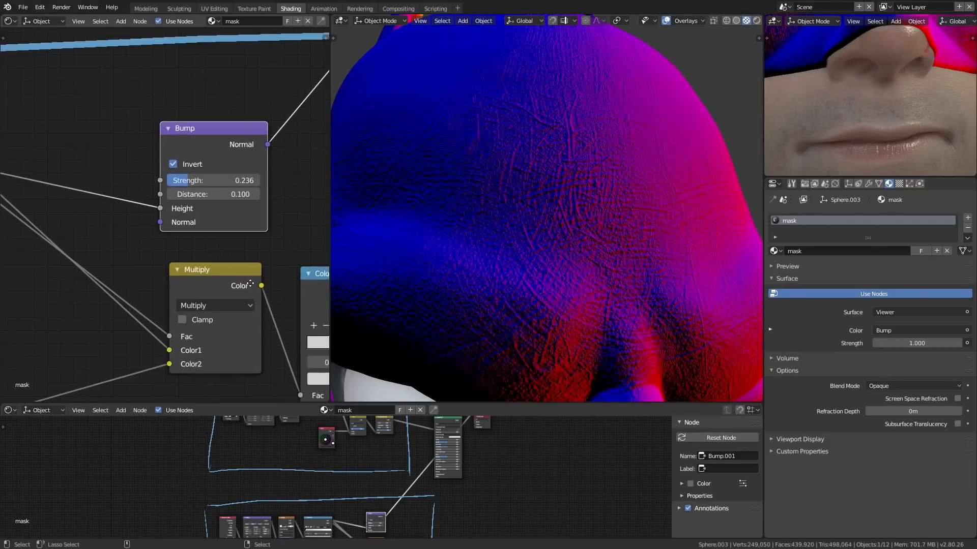
scroll(234, 191, "up", 1)
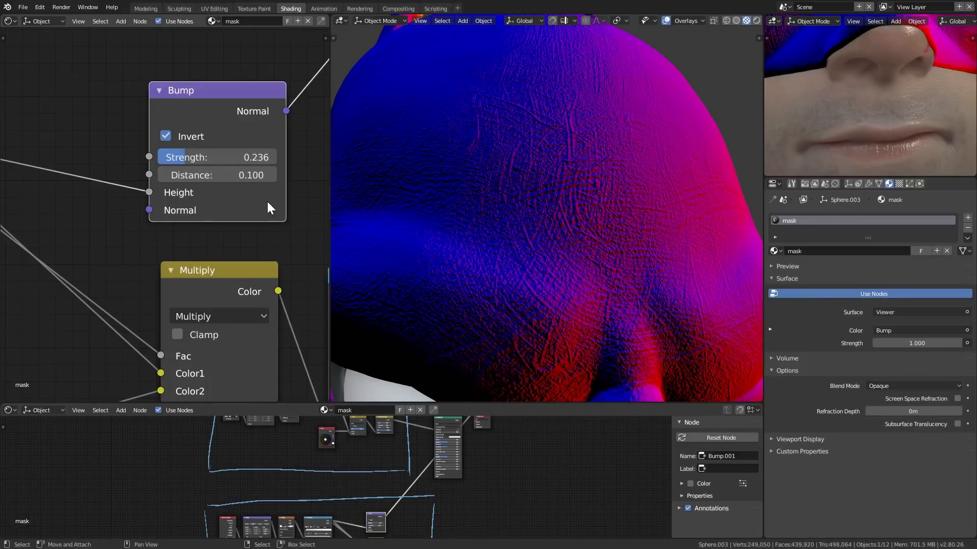
middle_click_drag(273, 244, 271, 179)
scroll(279, 249, "down", 14)
middle_click_drag(244, 273, 216, 336)
middle_click_drag(249, 242, 196, 342)
scroll(245, 267, "up", 8)
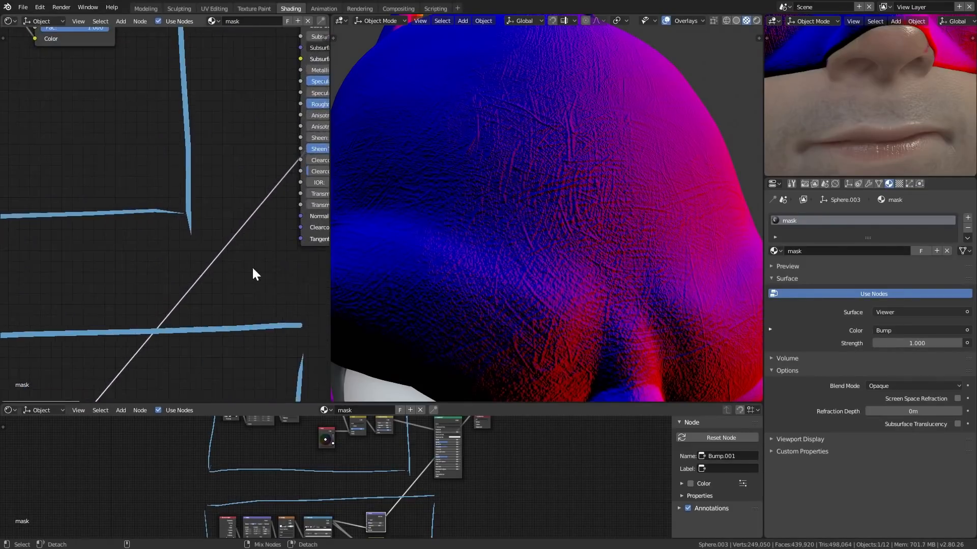
middle_click_drag(290, 173, 221, 212)
middle_click_drag(263, 76, 255, 108)
left_click(264, 52, "ctrl+shift")
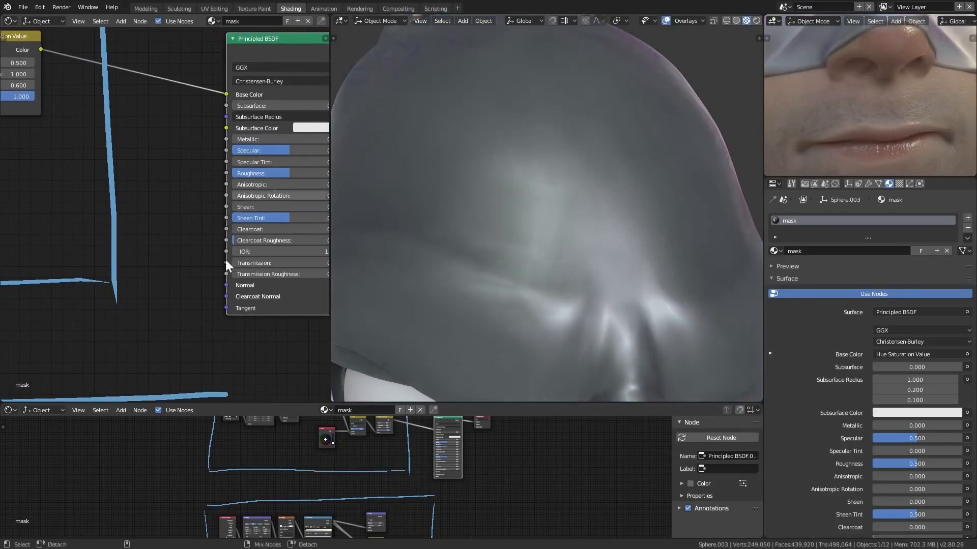
Step: Connect the Bump node's Normal output to the Principled BSDF's Normal input, and check the wrinkled leather look around the cowl's eyes
middle_click_drag(222, 307, 239, 221)
scroll(173, 264, "down", 4)
left_click_drag(63, 355, 224, 202)
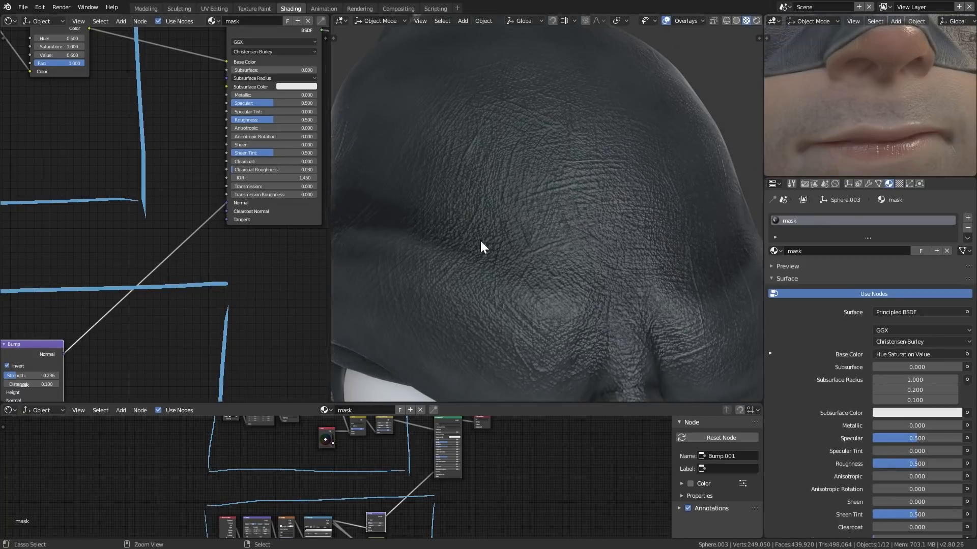
scroll(571, 258, "down", 2)
middle_click_drag(572, 346, 579, 252, "shift")
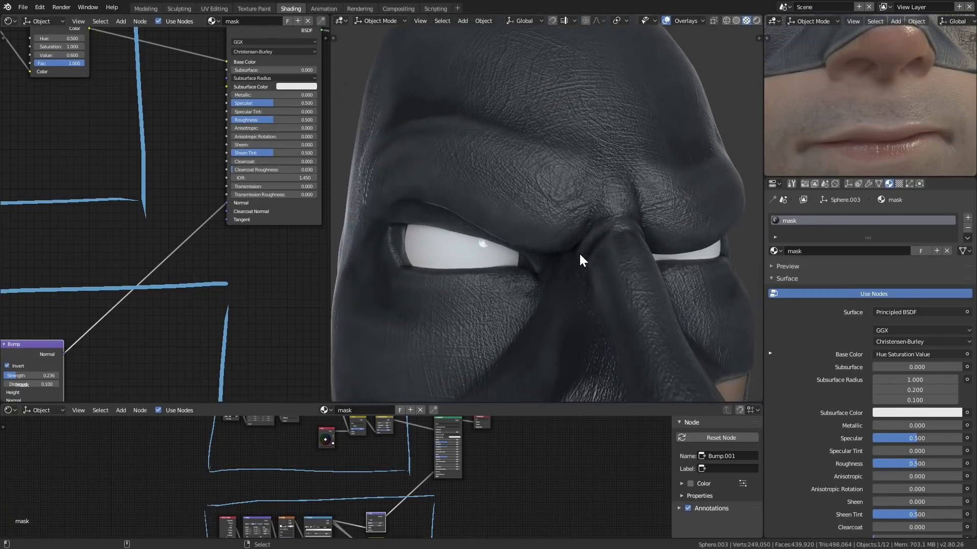
scroll(577, 259, "down", 2)
Step: Preview the output of the ColorRamp fed by grunge.jpg on the whole cowl
middle_click_drag(166, 367, 248, 176)
scroll(214, 237, "down", 6)
middle_click_drag(215, 237, 205, 280)
scroll(224, 249, "up", 3)
scroll(205, 279, "up", 5)
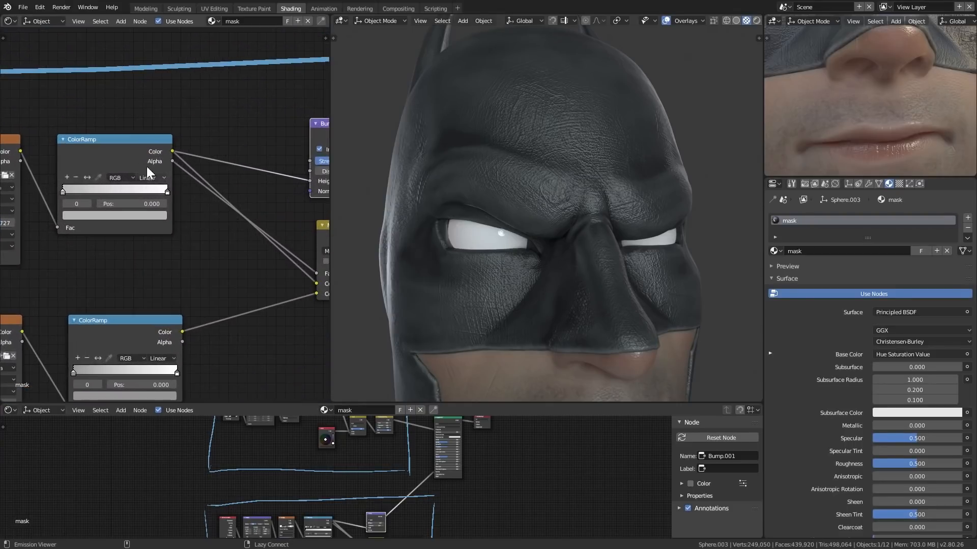
left_click(118, 144, "ctrl+shift")
Step: Preview the pattern.jpg texture and the ColorRamp it feeds on the cowl, viewed closely at the brow
middle_click_drag(236, 305, 275, 263)
middle_click_drag(224, 292, 268, 269)
left_click(75, 257, "ctrl+shift")
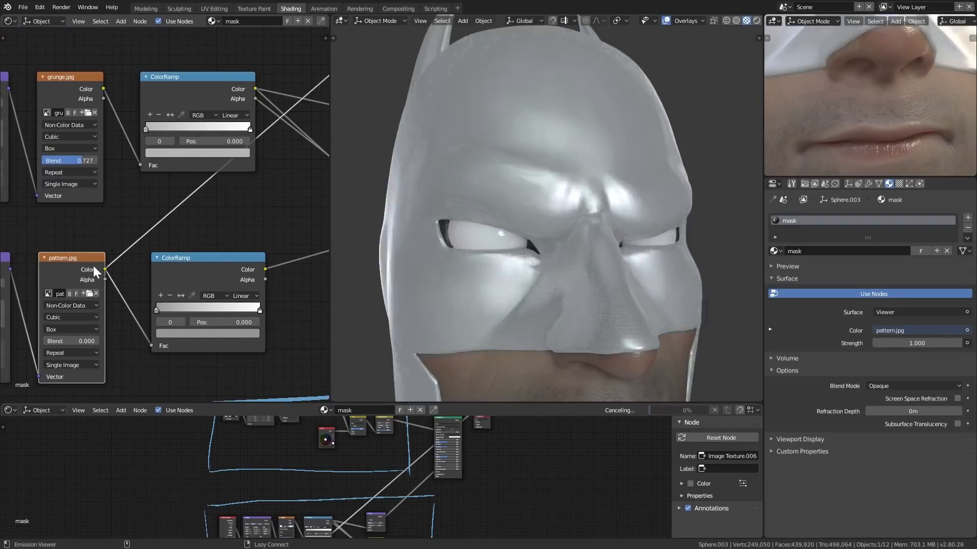
scroll(499, 240, "up", 5)
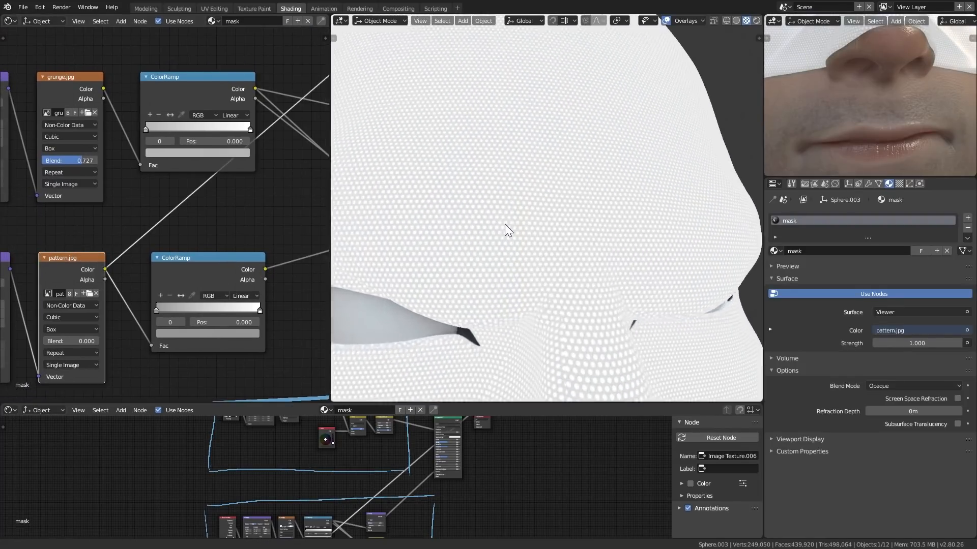
middle_click_drag(205, 298, 196, 283)
left_click(186, 260, "ctrl+shift")
Step: Preview the output of the Multiply node that combines the grunge and pattern ColorRamps
middle_click_drag(234, 309, 178, 286)
middle_click_drag(182, 231, 154, 267)
middle_click_drag(251, 276, 141, 319)
middle_click_drag(184, 295, 179, 336)
left_click(185, 224, "ctrl+shift")
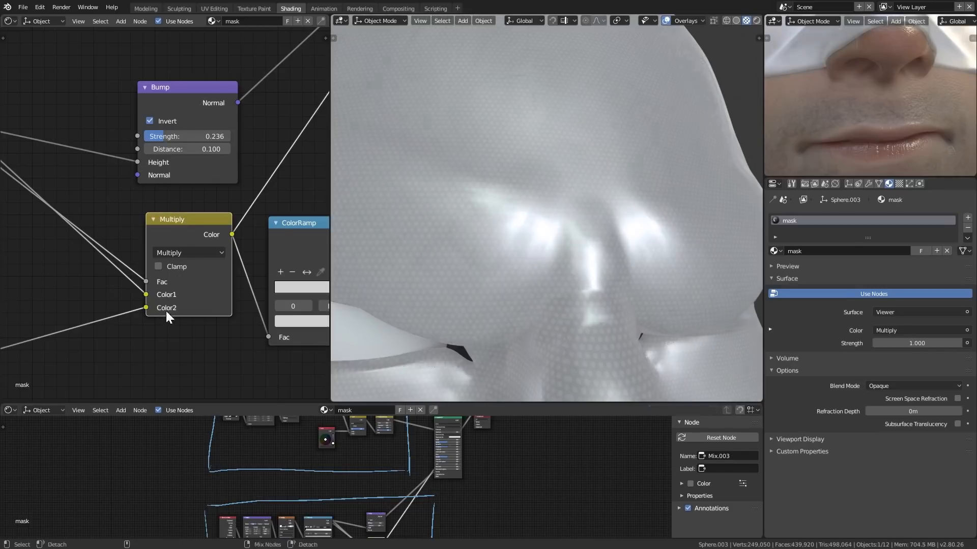
Step: Add a MixRGB node ahead of the Multiply node and delete it again
middle_click_drag(67, 288, 117, 230)
left_click(105, 217)
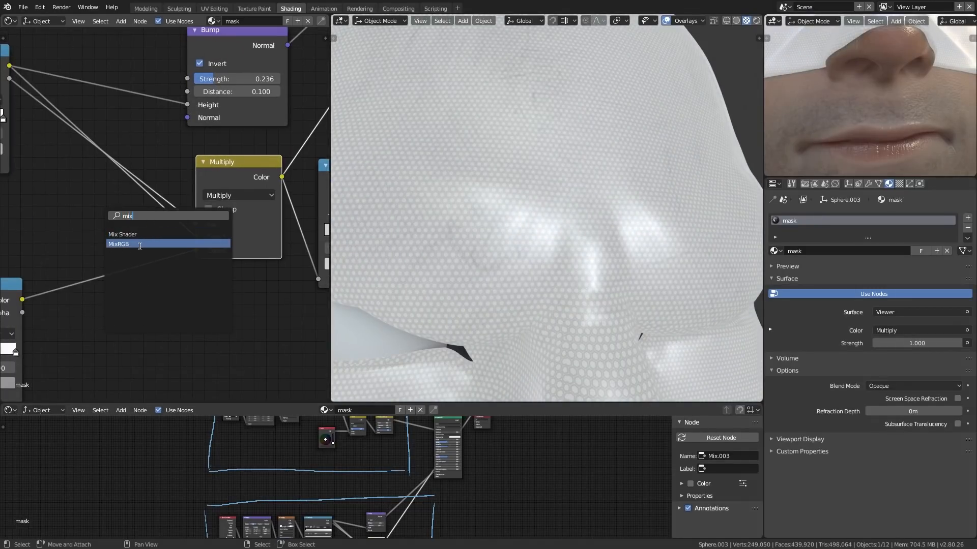
left_click(139, 245)
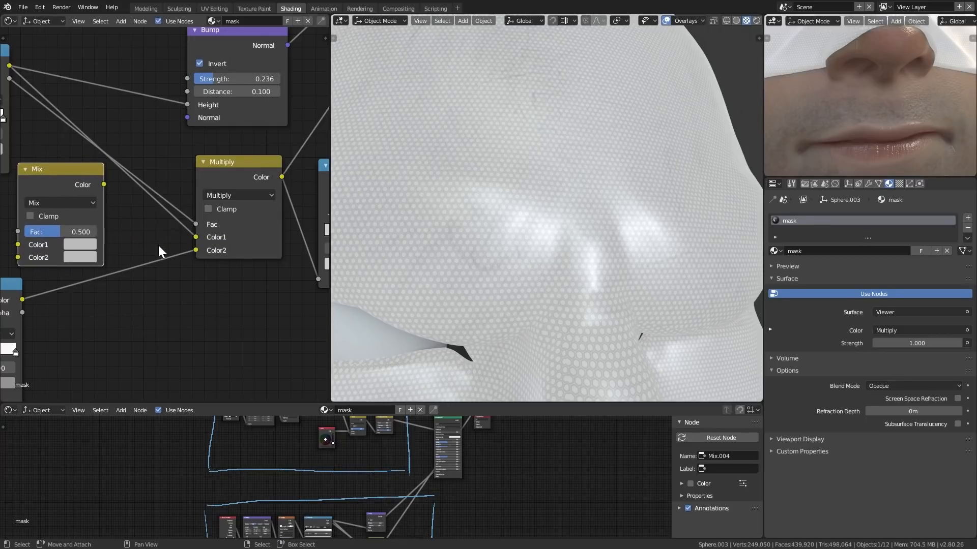
left_click(64, 201)
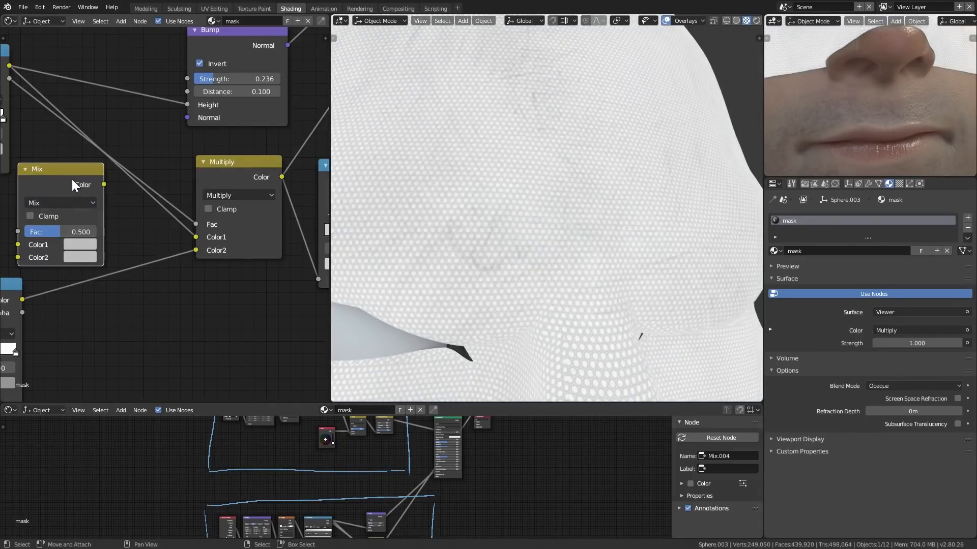
key("x")
Step: Preview the pattern texture's ColorRamp alone above the cowl's eye, and compare it with the grunge ColorRamp's settings
left_click(232, 173)
middle_click_drag(195, 195, 228, 219)
middle_click_drag(444, 238, 498, 245)
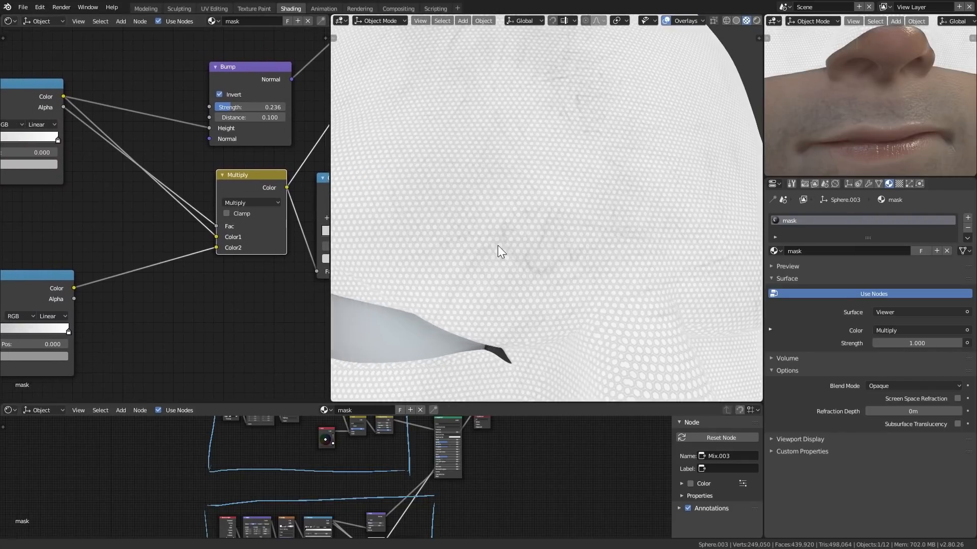
left_click(31, 297, "ctrl+shift")
scroll(527, 272, "up", 2)
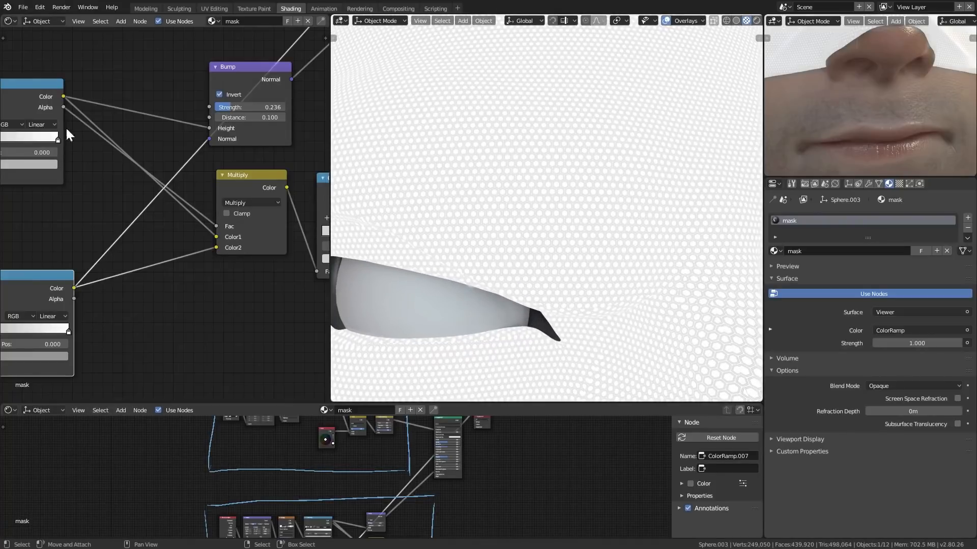
middle_click_drag(70, 125, 172, 137)
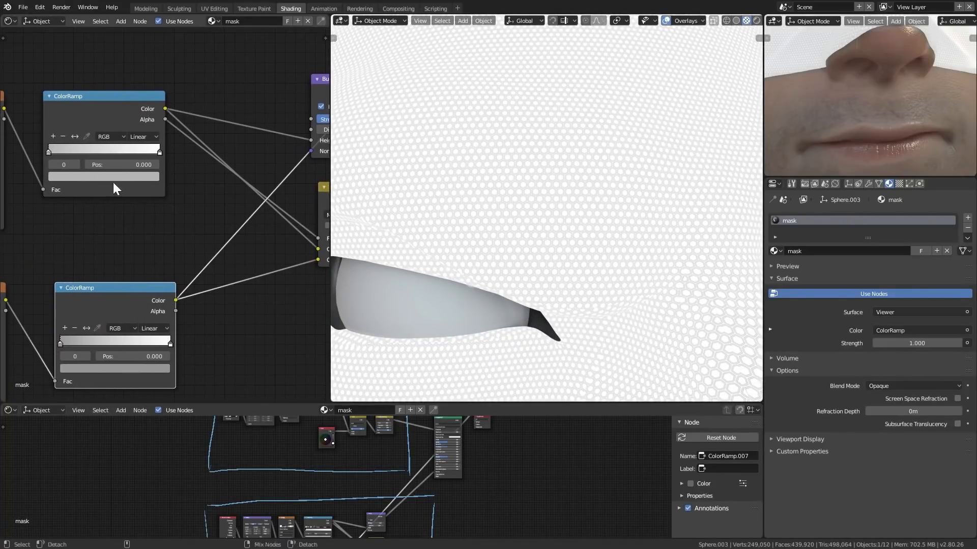
Step: Return the preview to the Multiply node, and examine the combined pattern and grunge around the eyes and nose
middle_click_drag(227, 268, 106, 251)
scroll(166, 214, "up", 2)
left_click(230, 197, "ctrl+shift")
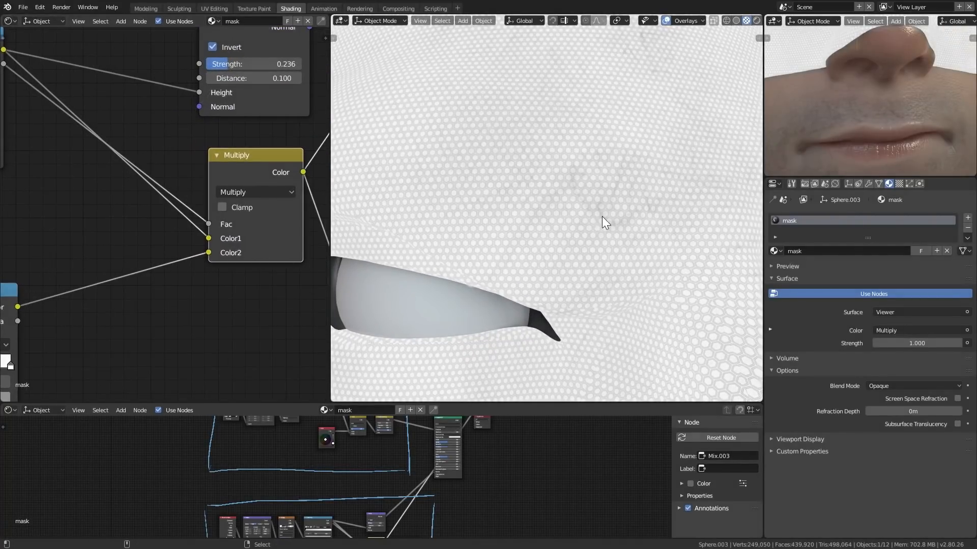
scroll(605, 216, "up", 2)
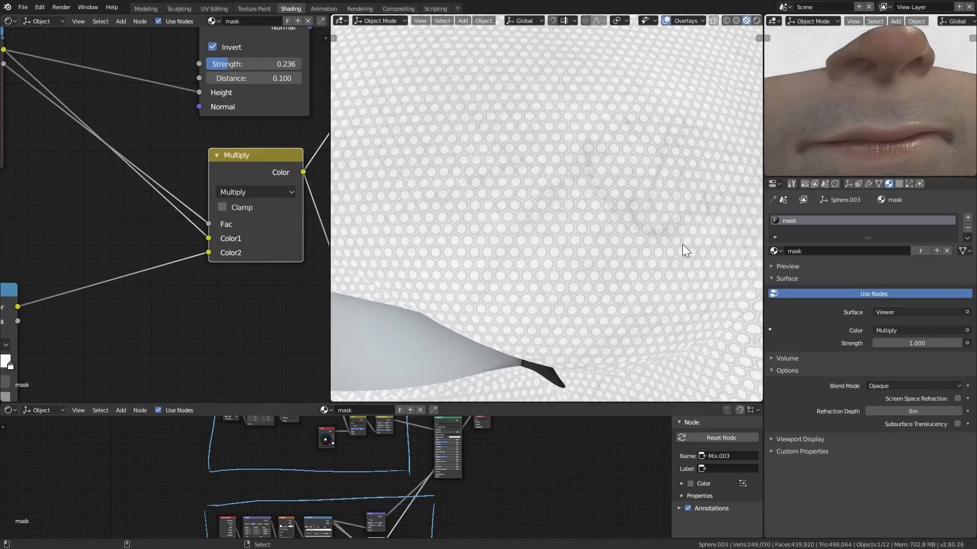
scroll(679, 247, "down", 5)
scroll(646, 265, "up", 5)
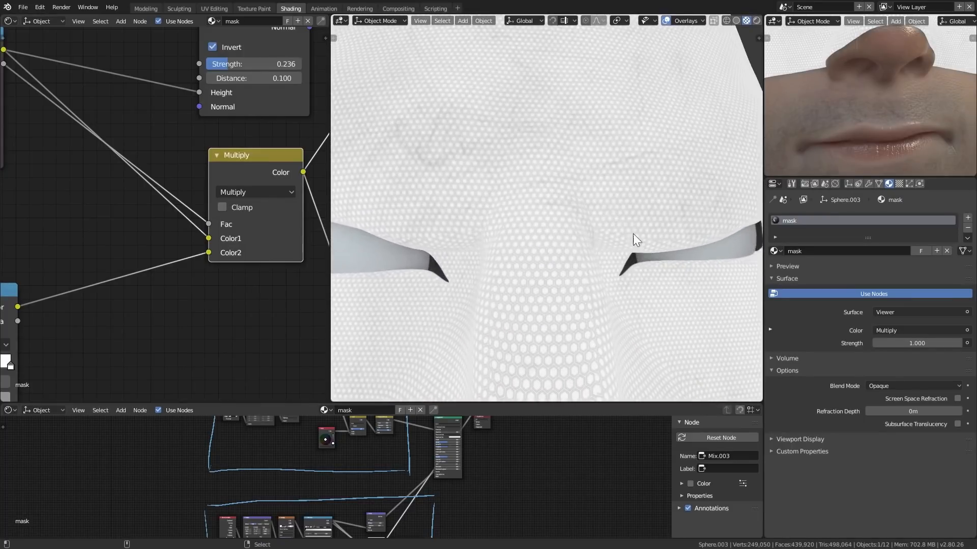
middle_click_drag(557, 185, 621, 196)
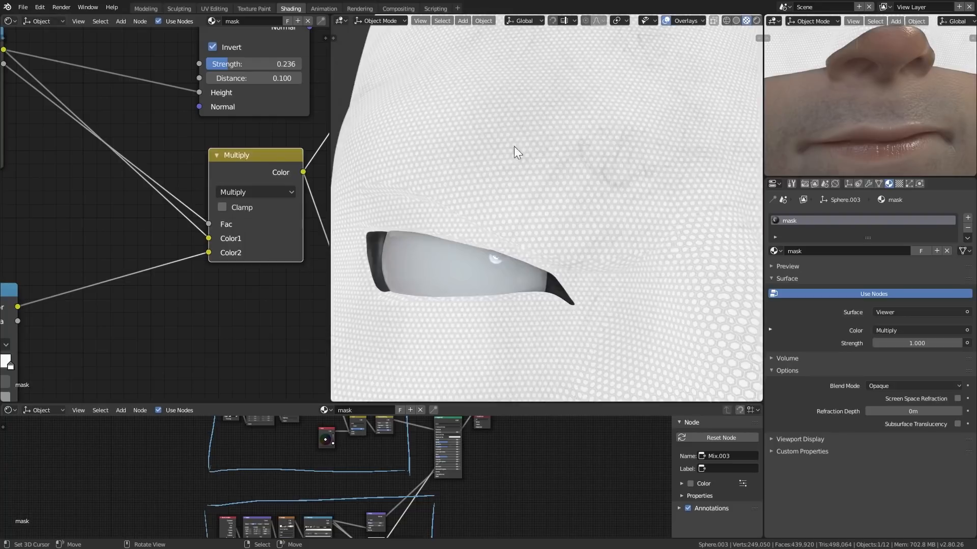
scroll(260, 278, "down", 3)
Step: Preview the ColorRamp fed by the Multiply node, and frame the cowl's forehead and eyes
middle_click_drag(218, 257, 212, 234, "ctrl")
middle_click_drag(213, 234, 176, 252)
left_click(164, 231, "ctrl+shift")
middle_click_drag(555, 229, 557, 272)
scroll(555, 240, "down", 1)
Step: Connect the Multiply branch's ColorRamp to the Principled BSDF's Roughness input, and preview the shader closely on the brow and forehead
middle_click_drag(256, 211, 222, 235)
middle_click_drag(250, 140, 251, 280)
left_click_drag(181, 394, 222, 125)
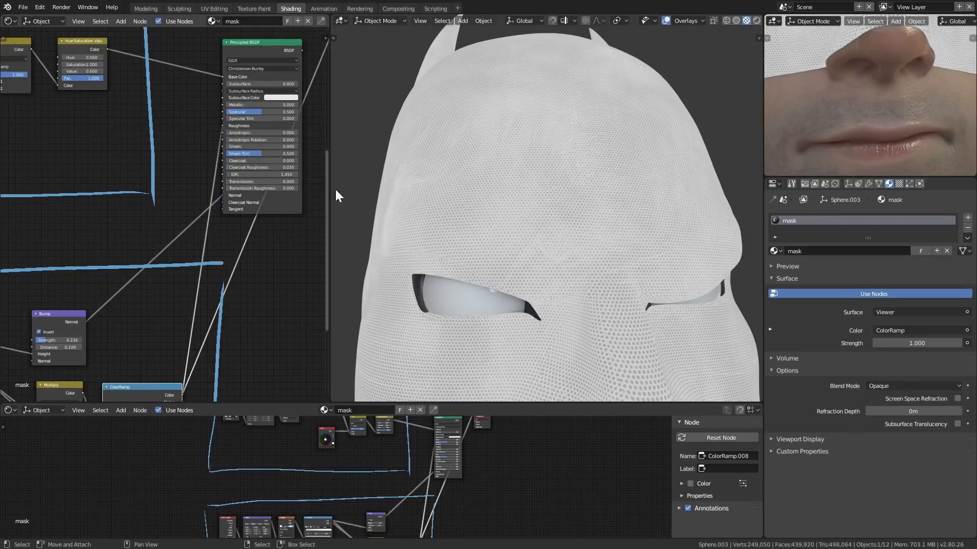
left_click(264, 51, "ctrl+shift")
scroll(587, 282, "up", 5)
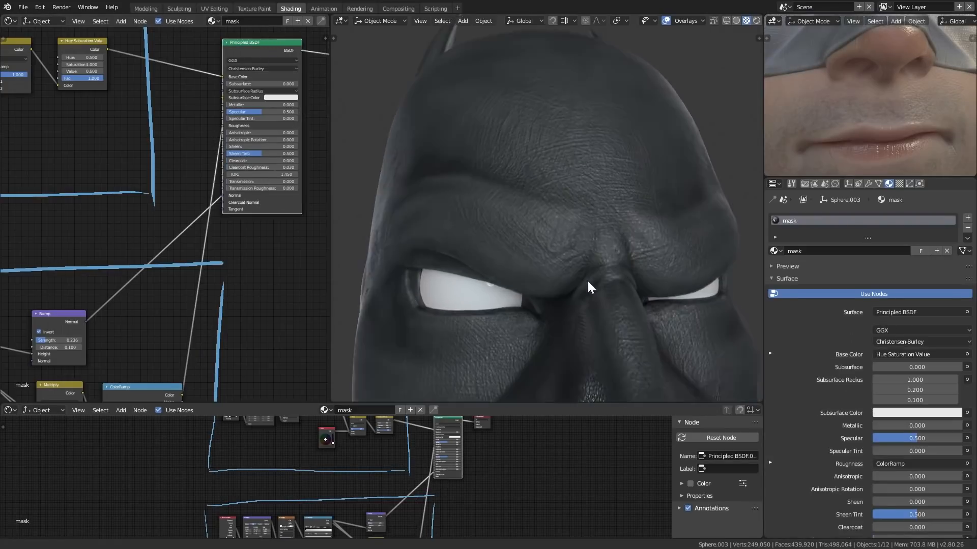
scroll(592, 269, "up", 8)
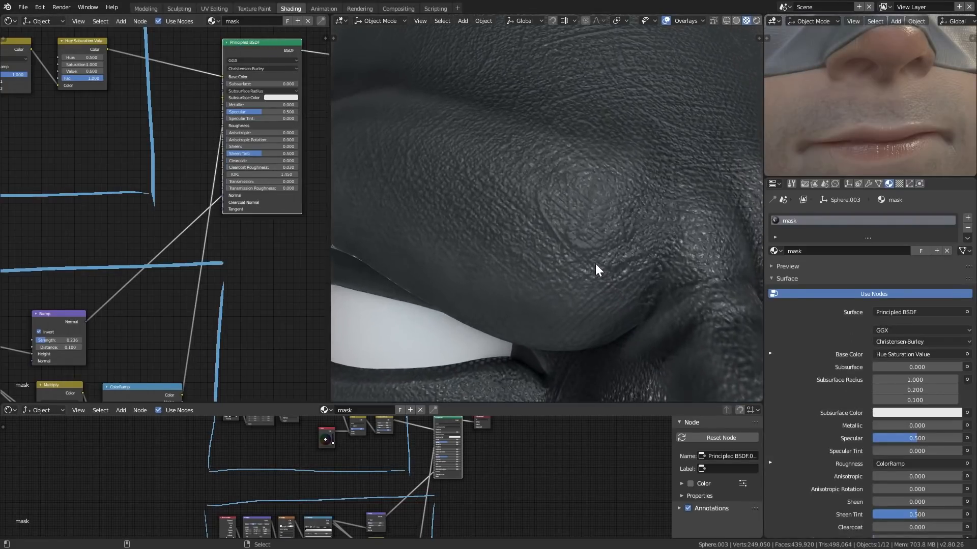
scroll(590, 281, "up", 2)
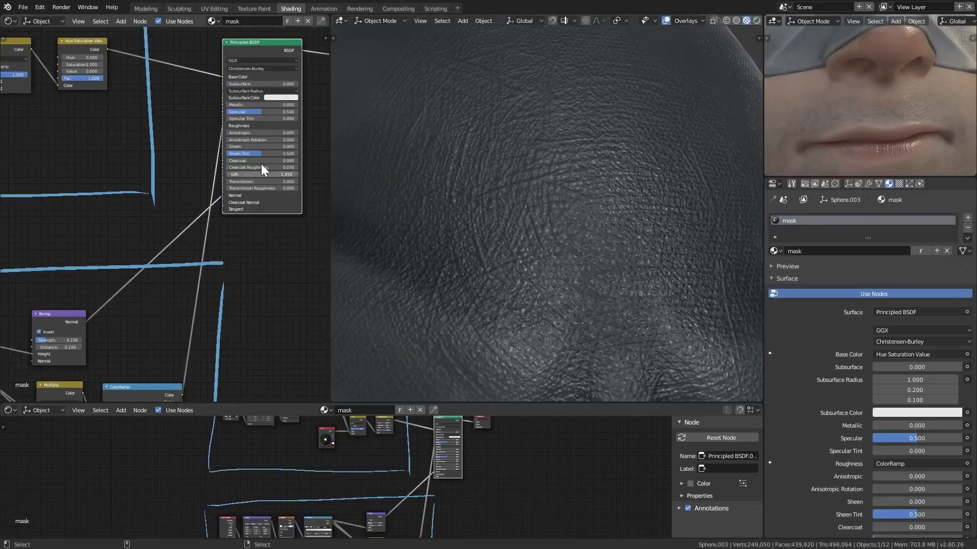
Step: Move the ColorRamp link from the Principled BSDF's Roughness input to its Specular input
scroll(228, 195, "up", 5)
scroll(229, 195, "up", 2)
left_click_drag(158, 188, 157, 158)
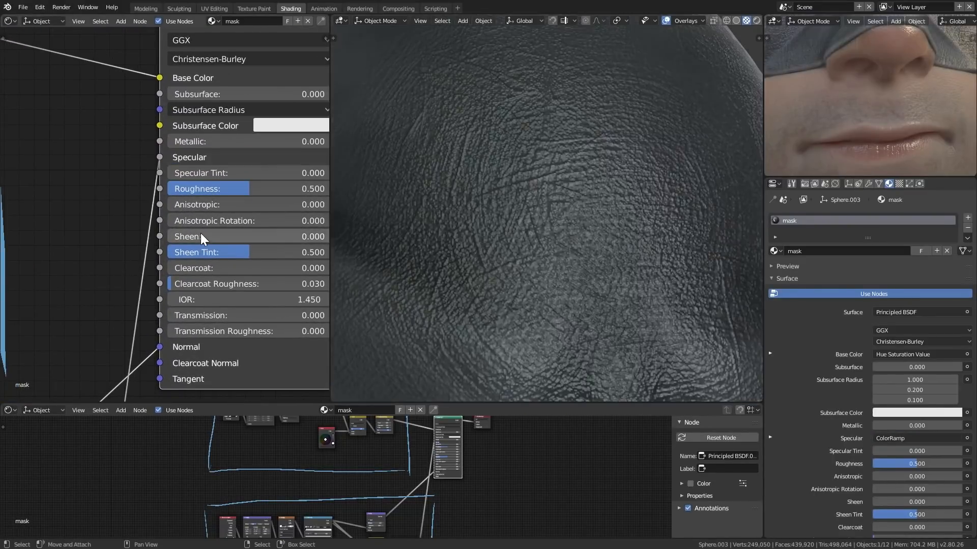
scroll(557, 259, "down", 5)
scroll(283, 273, "down", 2)
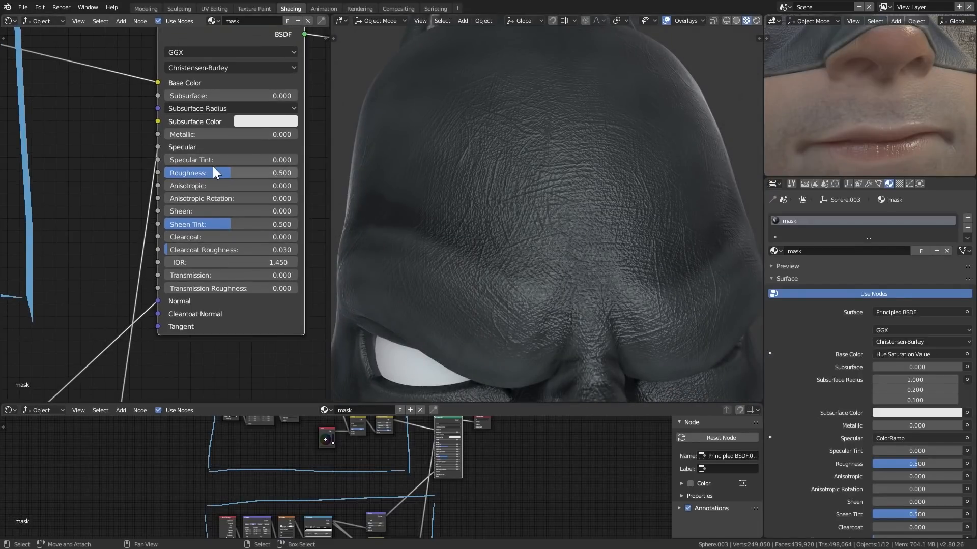
Step: Preview the ColorRamp that drives the Specular input, and examine its hexagonal pattern on the forehead from close range
scroll(240, 257, "down", 3)
middle_click_drag(212, 243, 242, 169)
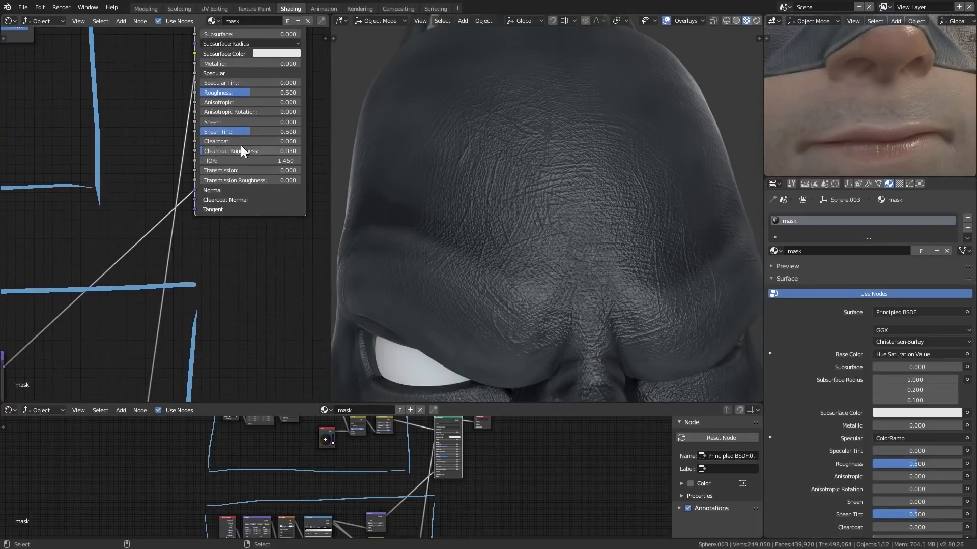
scroll(218, 218, "down", 8)
middle_click_drag(209, 323, 235, 244)
scroll(237, 244, "up", 3)
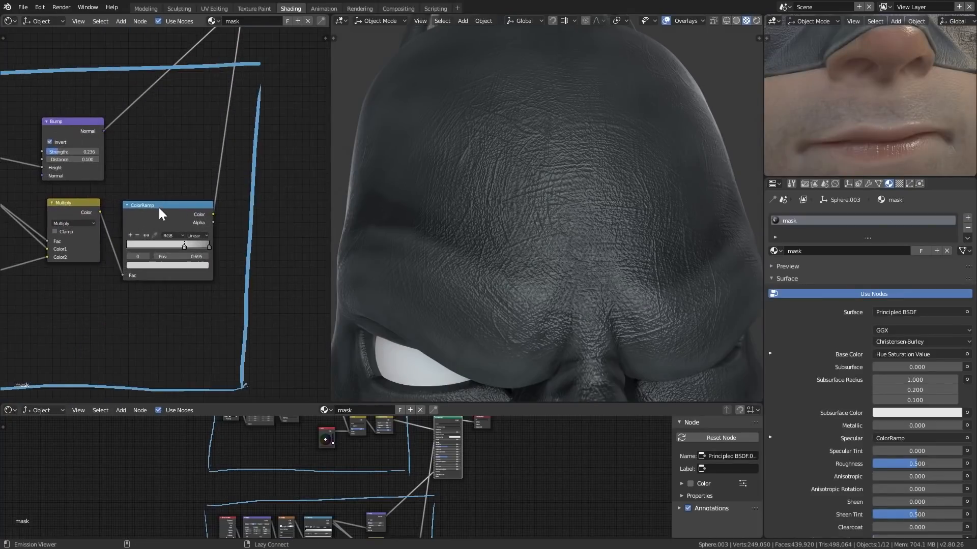
left_click(203, 270, "ctrl+shift")
scroll(540, 219, "up", 4)
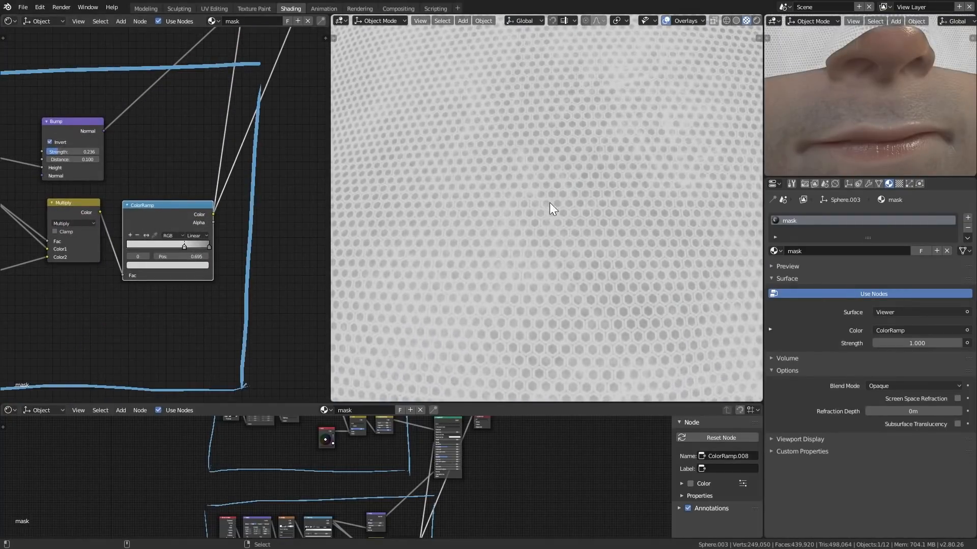
Step: Trace the ColorRamp's link up to the Principled BSDF, and check its Specular and Roughness inputs
middle_click_drag(242, 118, 229, 215)
scroll(229, 214, "down", 2)
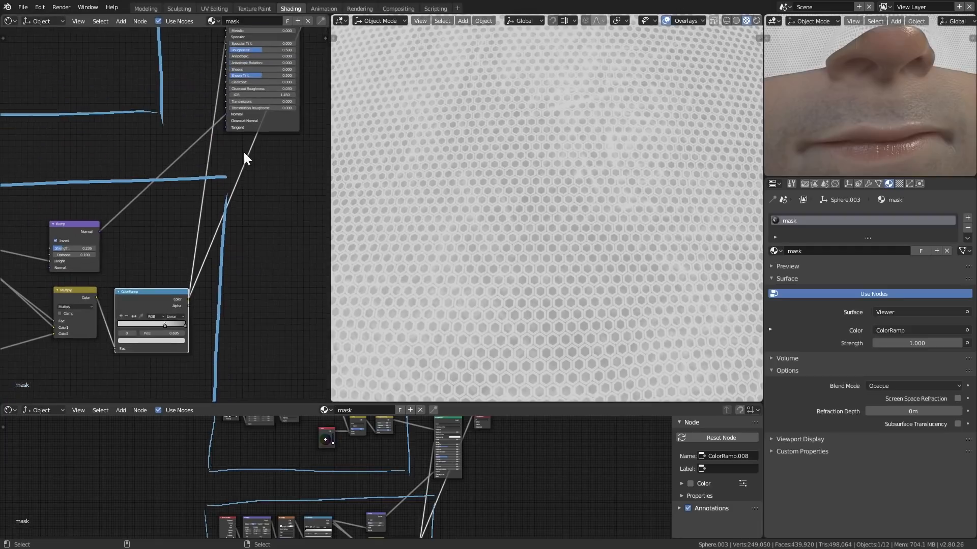
middle_click_drag(243, 160, 203, 285)
scroll(203, 283, "up", 6)
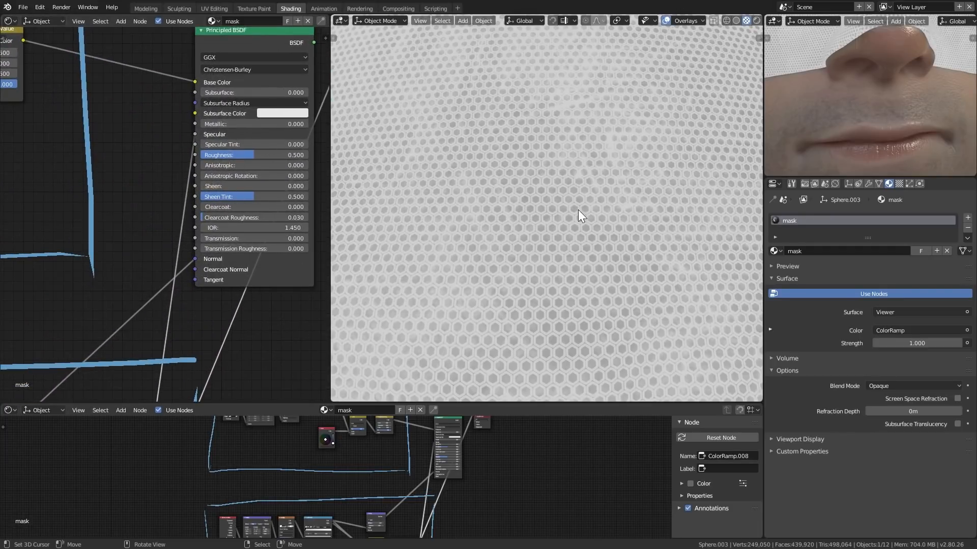
middle_click_drag(460, 225, 568, 224)
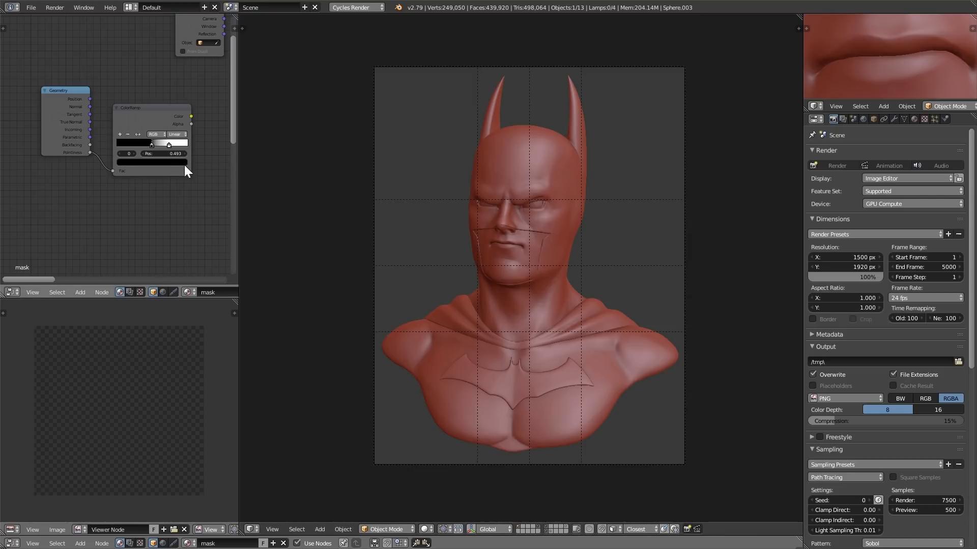
mouse_move(179, 182)
middle_mouse_down()
mouse_move(173, 209)
mouse_move(187, 200)
middle_mouse_up()
scroll(176, 201, "up", 4)
key("g")
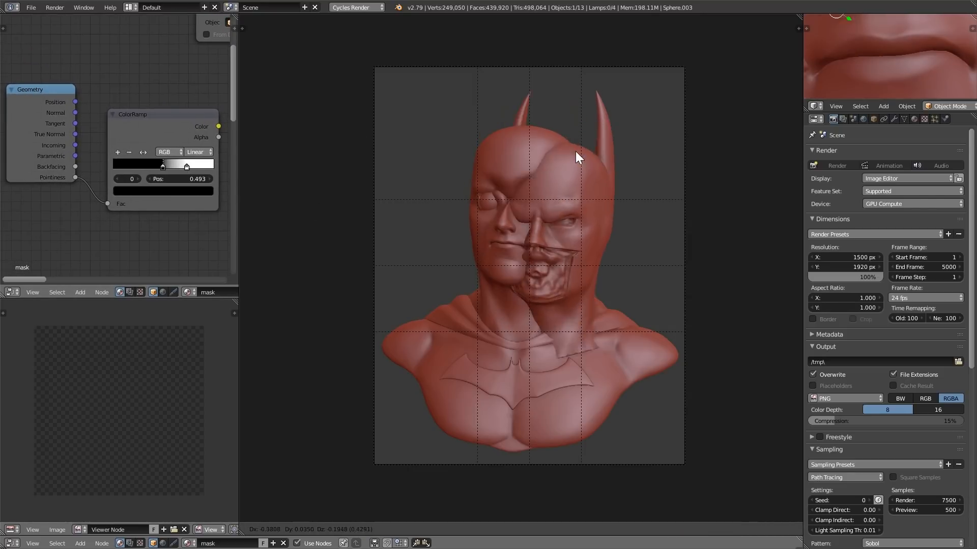
right_click(563, 154)
scroll(186, 223, "down", 2)
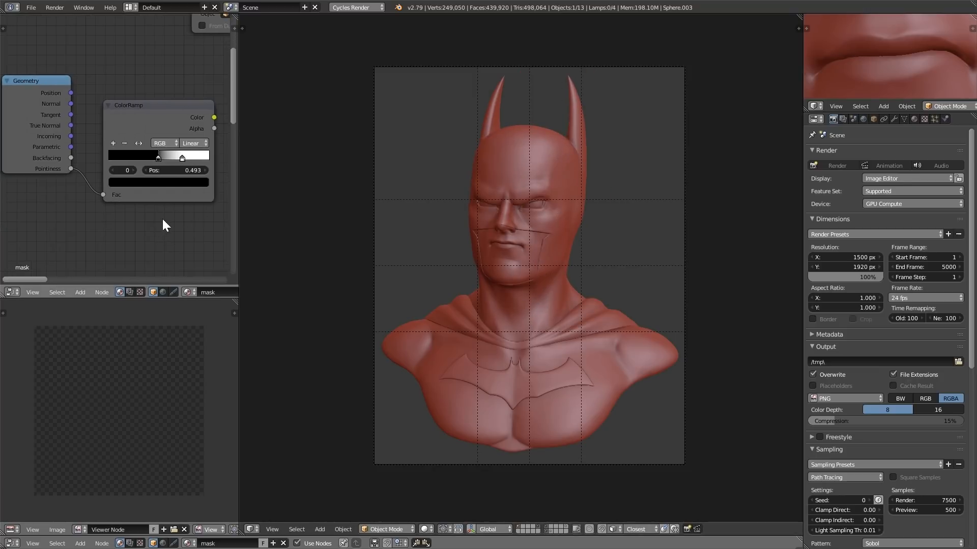
left_click_drag(48, 91, 50, 100)
key("shift+a")
left_click(133, 221)
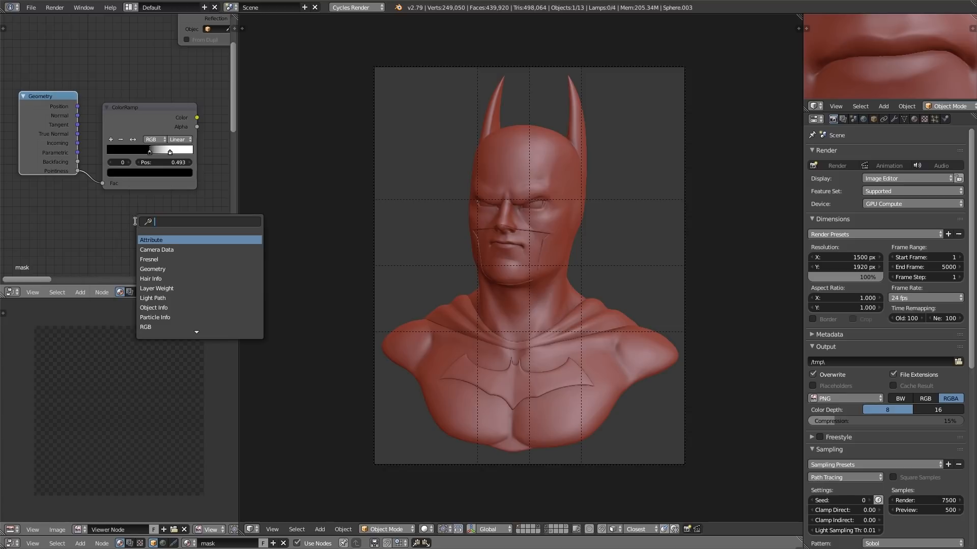
middle_click_drag(85, 212, 96, 212)
scroll(96, 212, "up", 2)
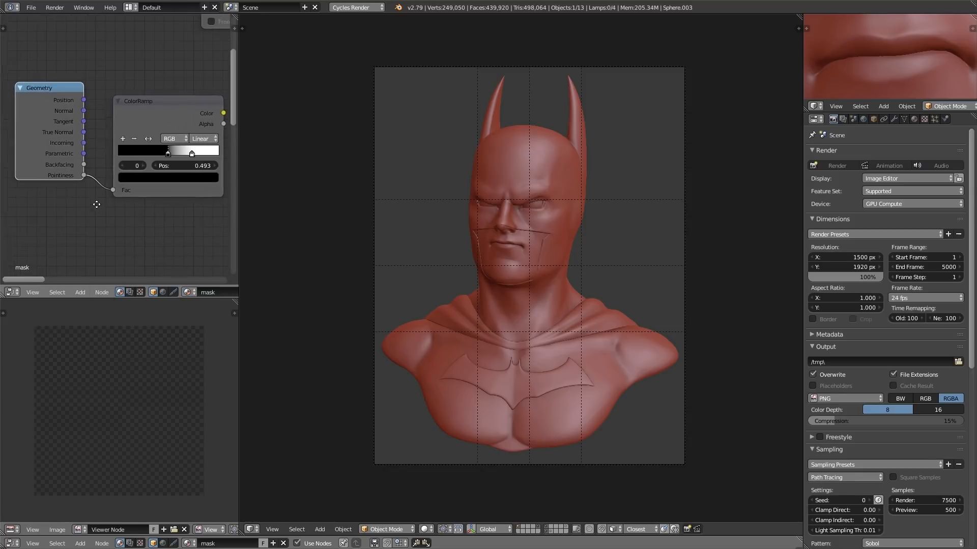
middle_click_drag(182, 206, 150, 171)
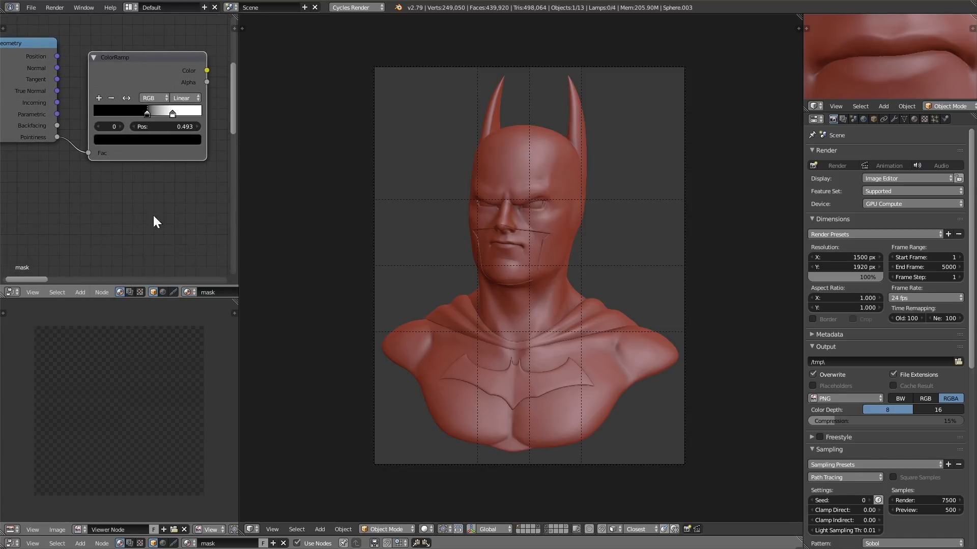
Step: Limit the render to a border around the horns and forehead, and switch the viewport to rendered shading
key("ctrl+b")
left_click_drag(620, 93, 434, 193)
key("ctrl+b")
scroll(532, 229, "up", 2)
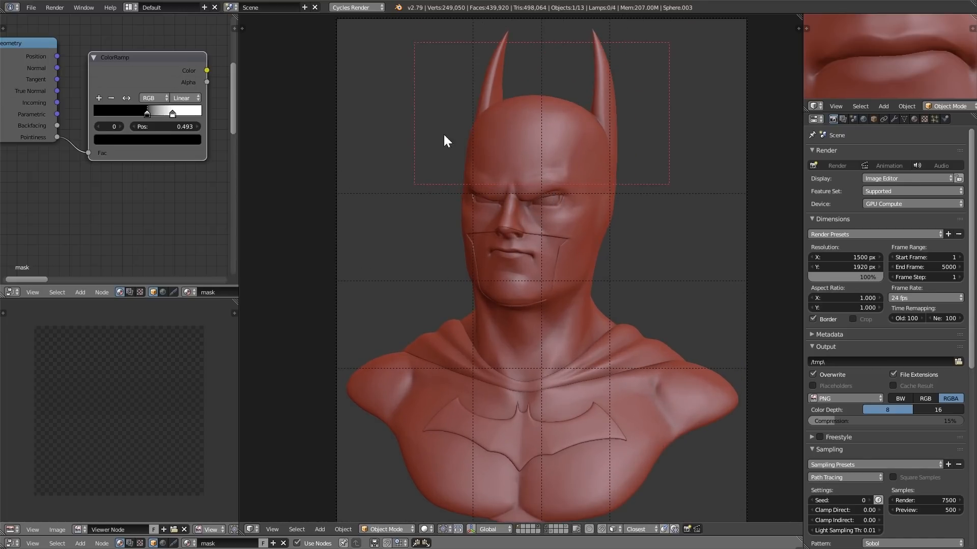
key("shift+z")
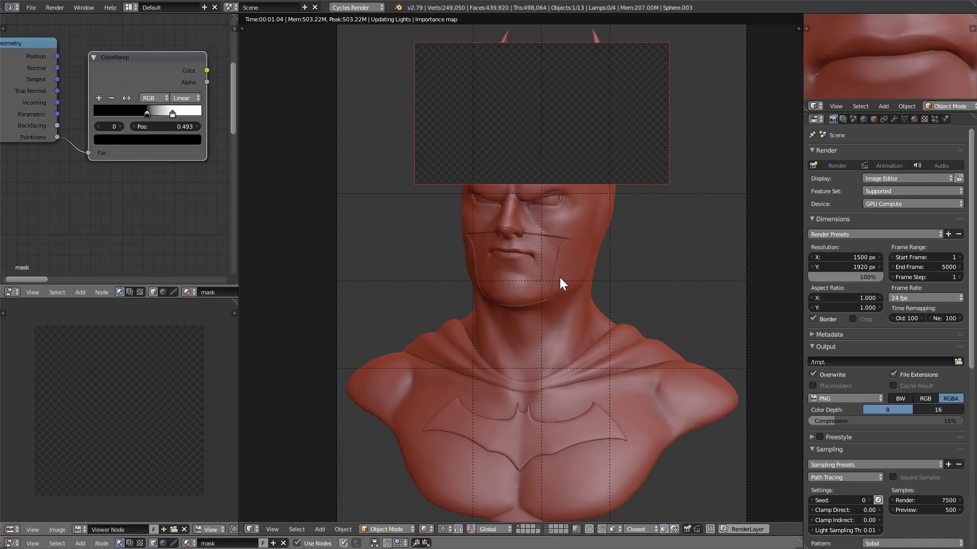
Step: Cycle the preview through the Geometry node's outputs to Pointiness, and inspect it on the upper head
middle_click_drag(141, 186, 147, 223)
left_click(67, 105, "ctrl+shift")
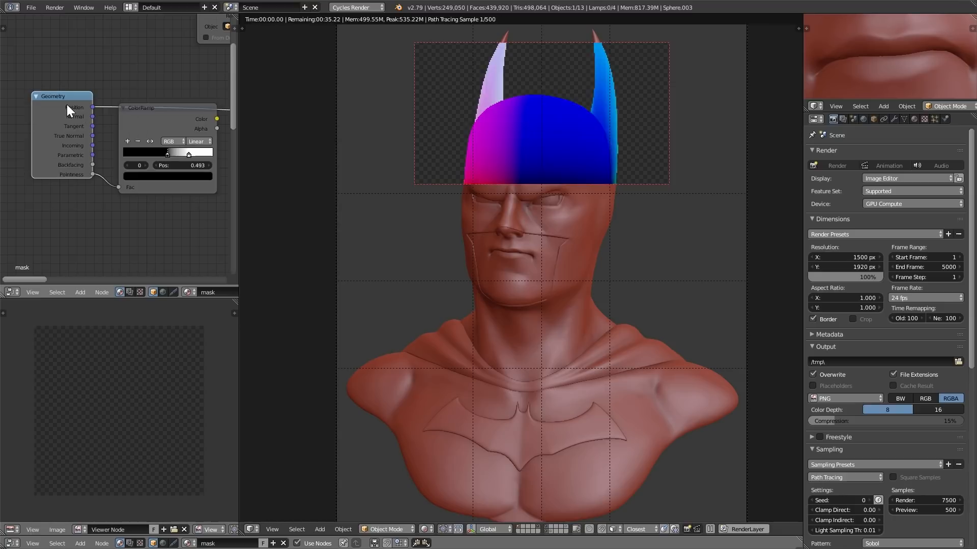
left_click(66, 127, "ctrl+shift")
left_click(67, 126, "ctrl+shift")
left_click(68, 126, "ctrl+shift")
left_click(68, 129, "ctrl+shift")
left_click(68, 130, "ctrl+shift")
left_click(73, 112, "ctrl+shift")
left_click(78, 117, "ctrl+shift")
middle_click_drag(609, 184, 607, 206, "shift")
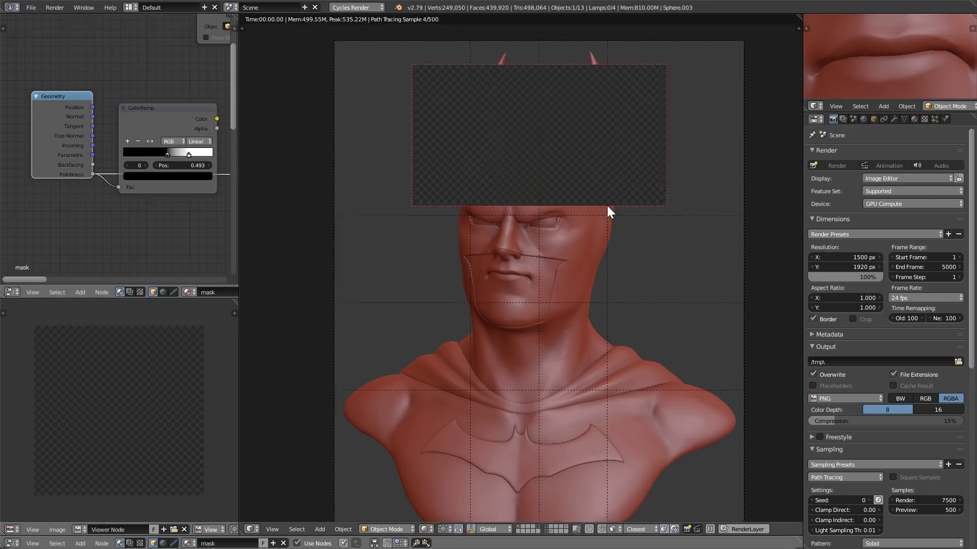
scroll(607, 209, "up", 2)
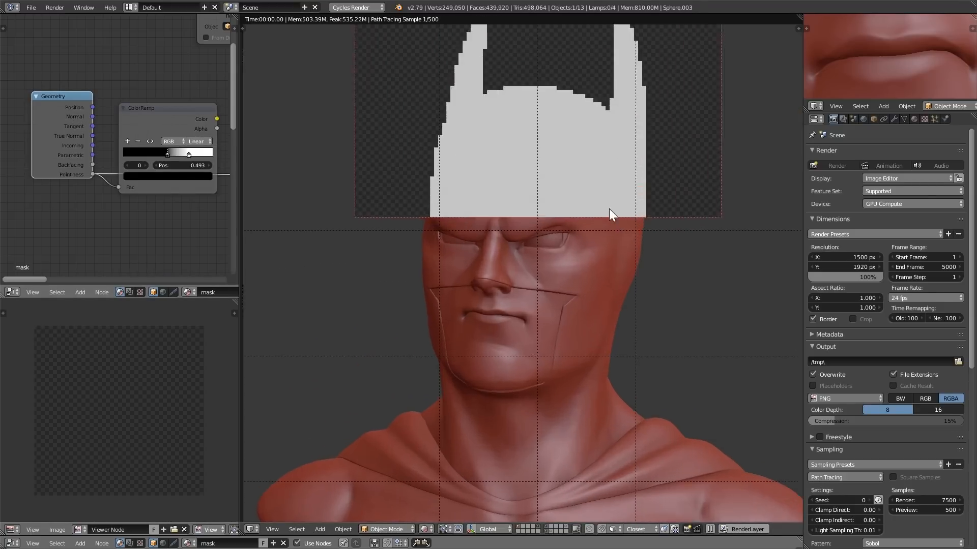
Step: Try adding another ColorRamp node beside the Geometry node, and relink Pointiness to the existing ColorRamp's Fac input
middle_click_drag(179, 217, 155, 212)
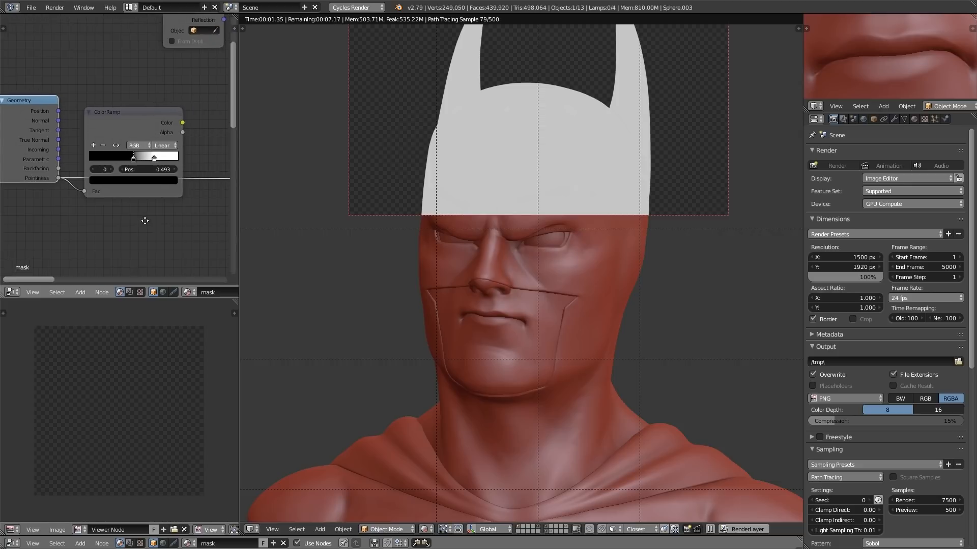
scroll(135, 222, "up", 1)
left_click_drag(130, 97, 144, 98)
key("shift+a")
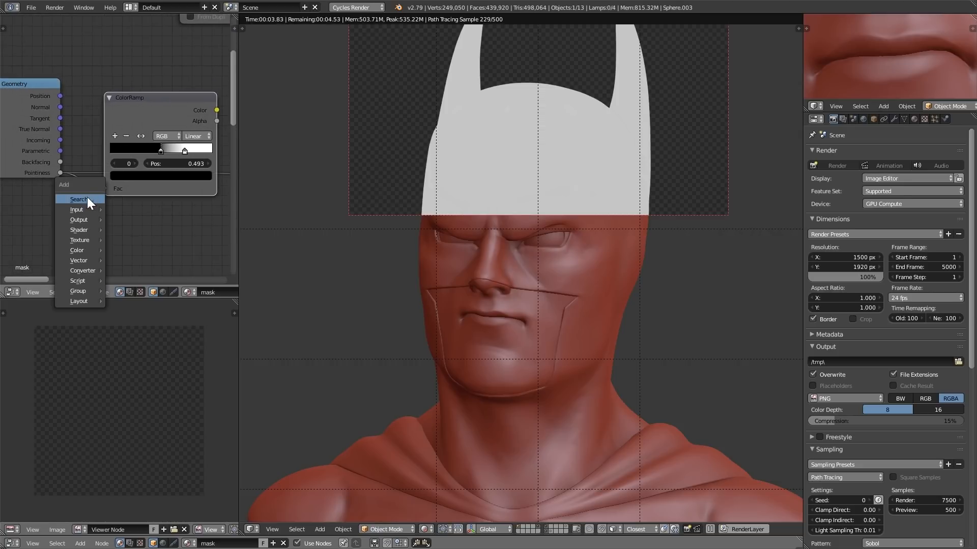
left_click(87, 197)
type("ram")
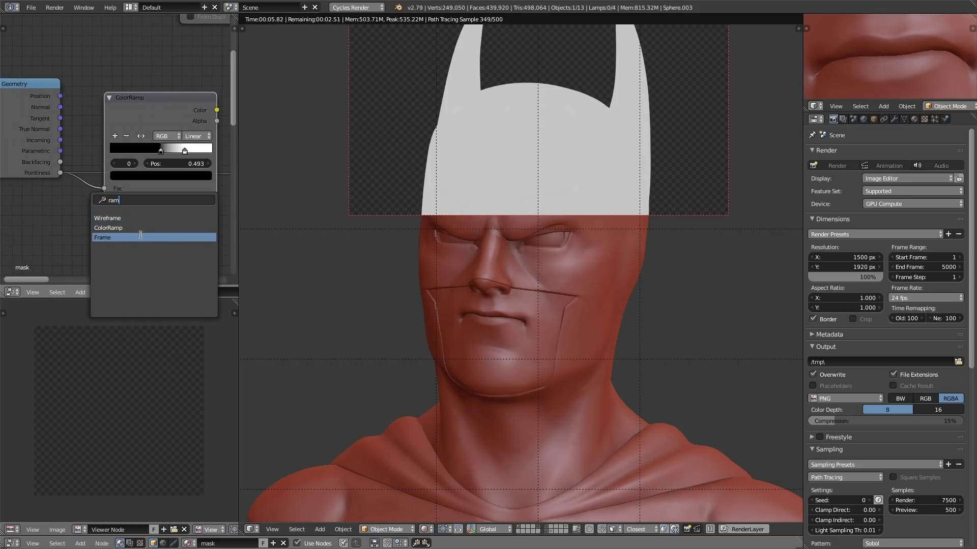
left_click(148, 227)
key("x")
left_click_drag(59, 172, 102, 190)
Step: Preview the ColorRamp fed by Pointiness, and examine its effect on the forehead and brow up close
middle_click_drag(181, 109, 131, 111)
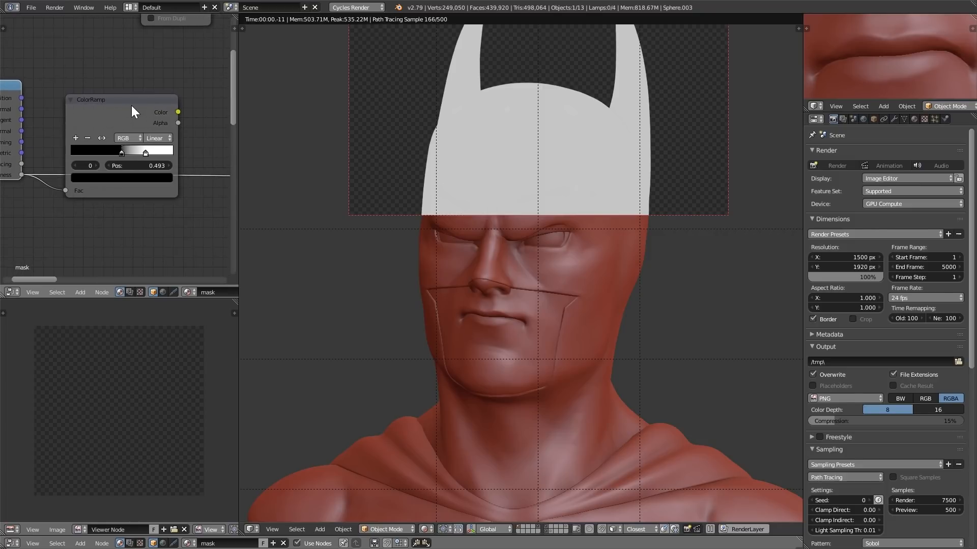
left_click(131, 105, "ctrl+shift")
scroll(82, 156, "up", 2)
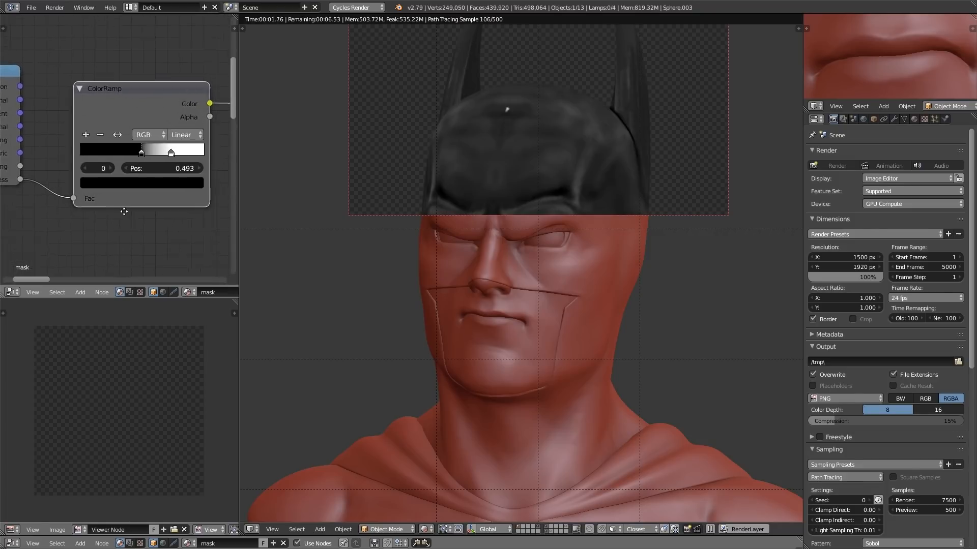
middle_click_drag(200, 214, 167, 203)
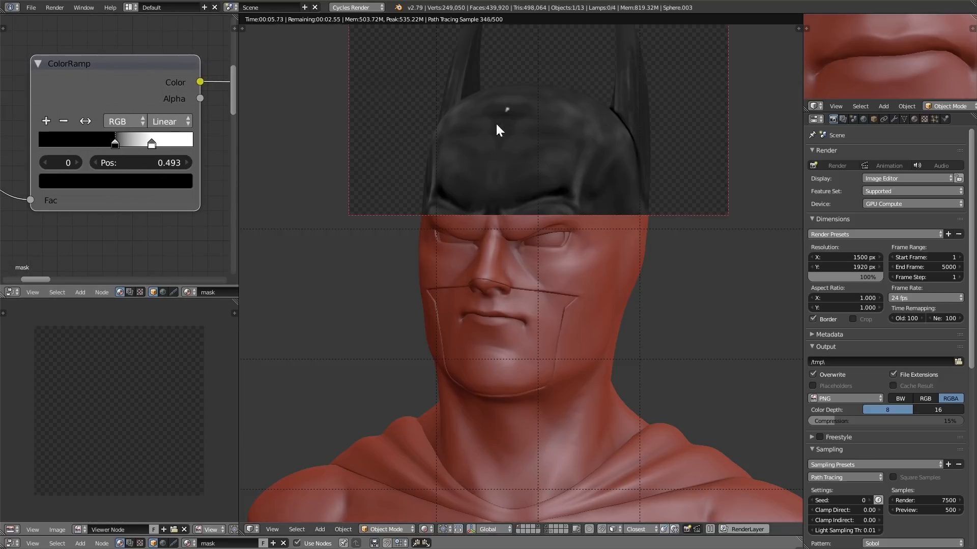
scroll(615, 154, "up", 3)
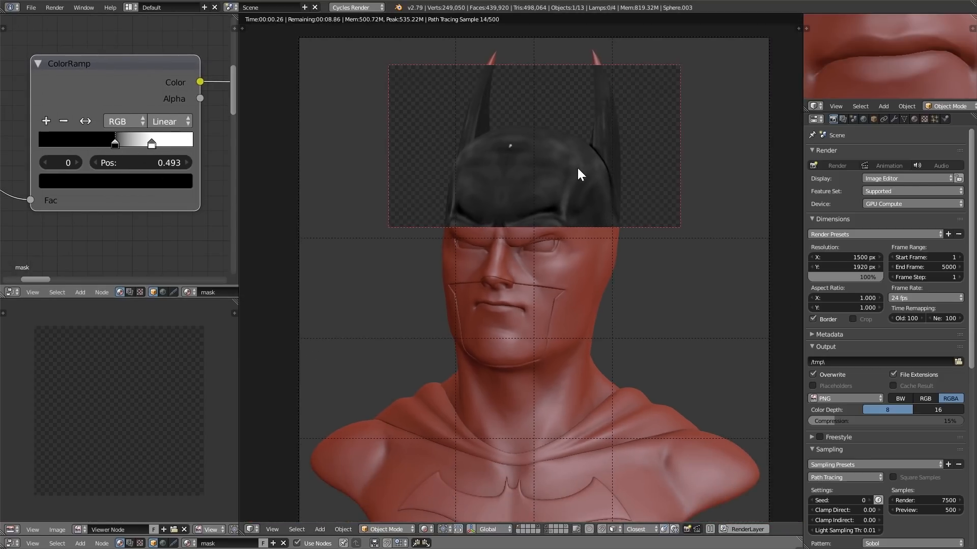
scroll(531, 153, "up", 2)
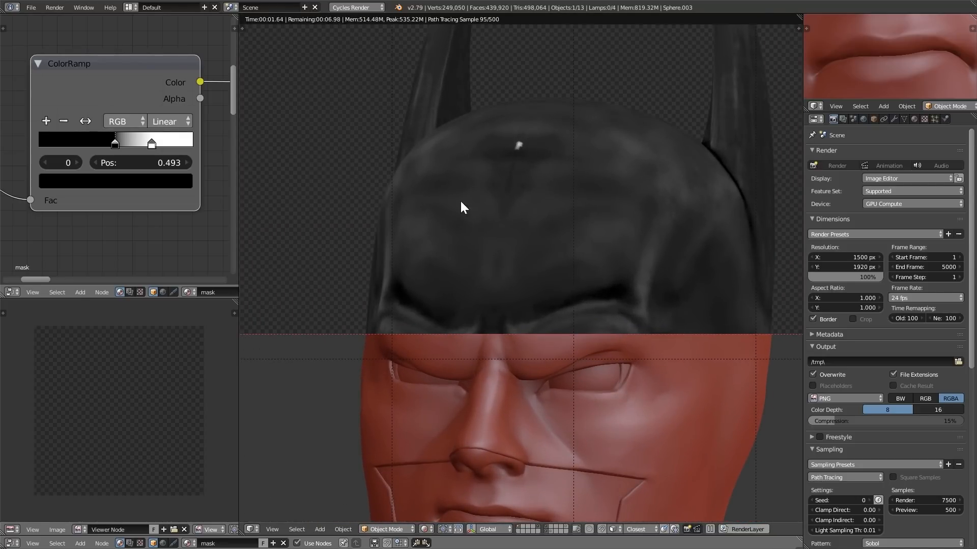
scroll(531, 225, "down", 5)
middle_click_drag(526, 313, 505, 275, "shift")
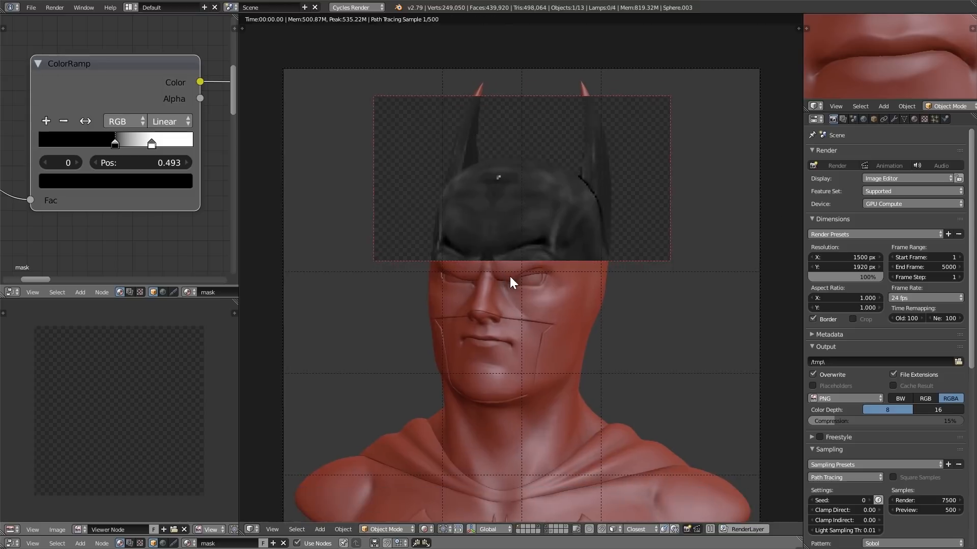
scroll(505, 276, "down", 1)
Step: Return the viewport to solid shading and frame the whole bust
middle_click_drag(194, 209, 132, 167)
scroll(170, 187, "down", 6)
middle_click_drag(148, 203, 175, 194)
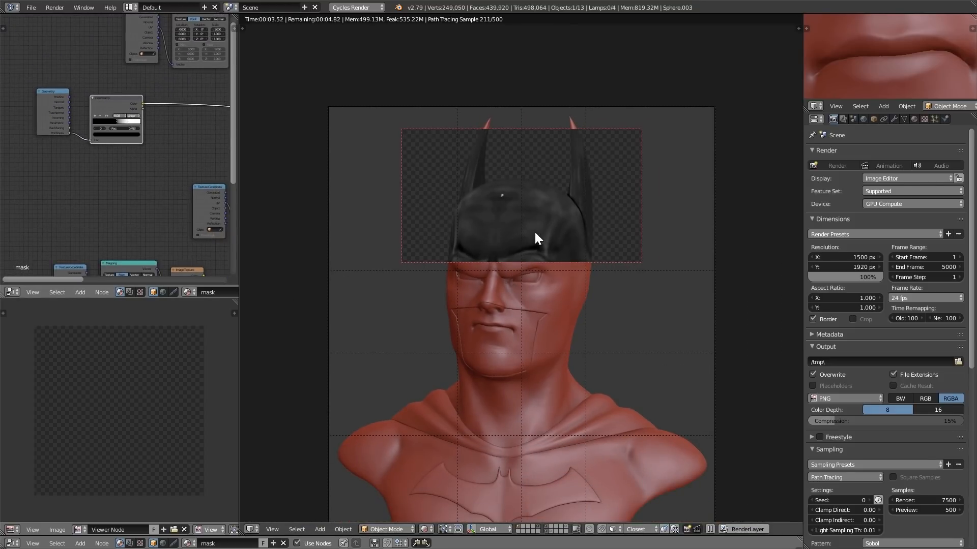
key("shift+z")
middle_click_drag(528, 282, 535, 283, "shift")
scroll(529, 311, "down", 1)
middle_click_drag(529, 366, 532, 321, "shift")
middle_click_drag(533, 321, 535, 309, "shift")
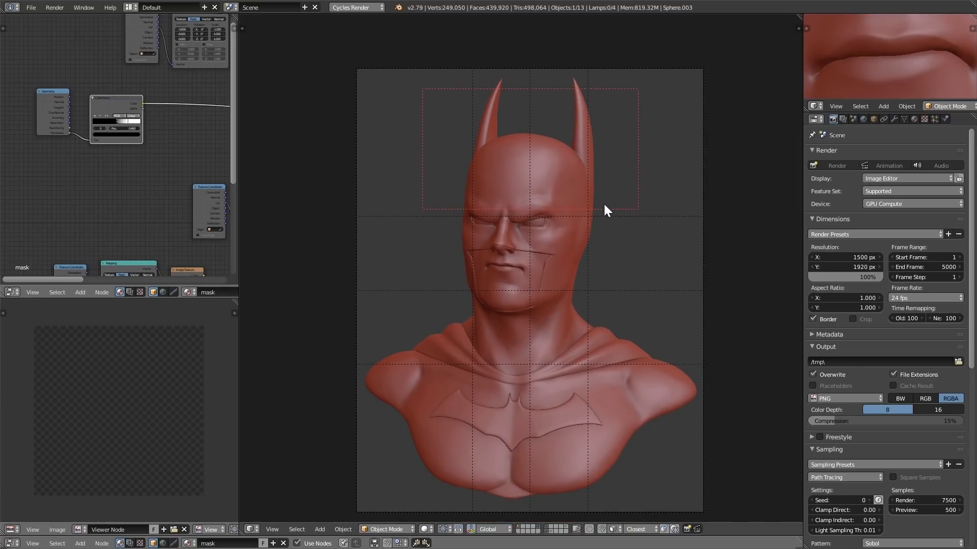
Step: Add an Image Texture node below the Pointiness ColorRamp
middle_click_drag(153, 215, 159, 203)
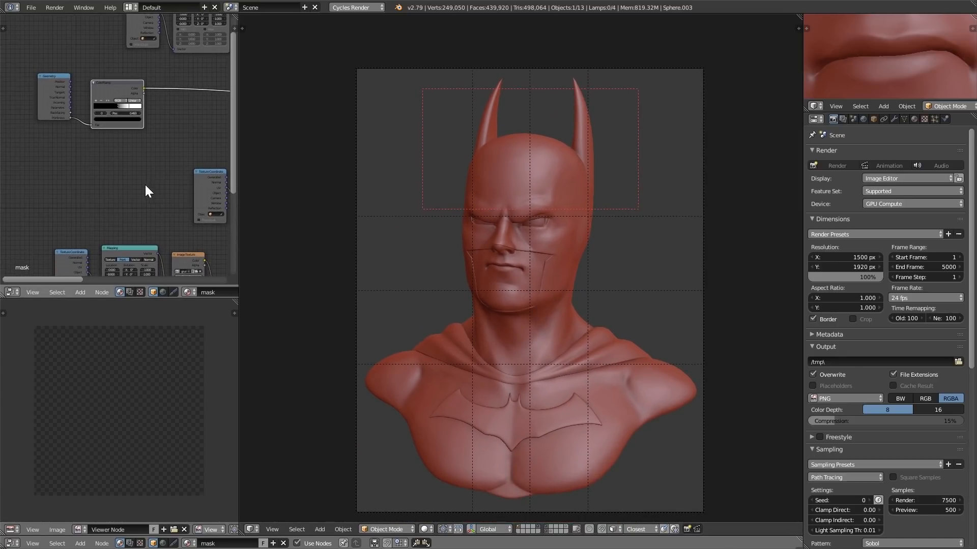
scroll(142, 178, "up", 1)
key("shift+a")
left_click(137, 164)
type("im")
left_click(179, 183)
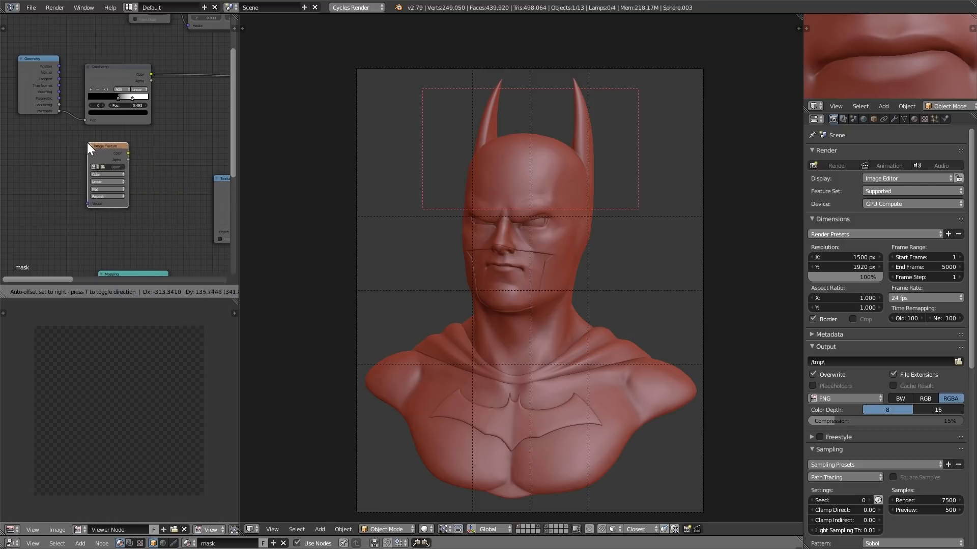
left_click(88, 142)
middle_click_drag(161, 153, 169, 122)
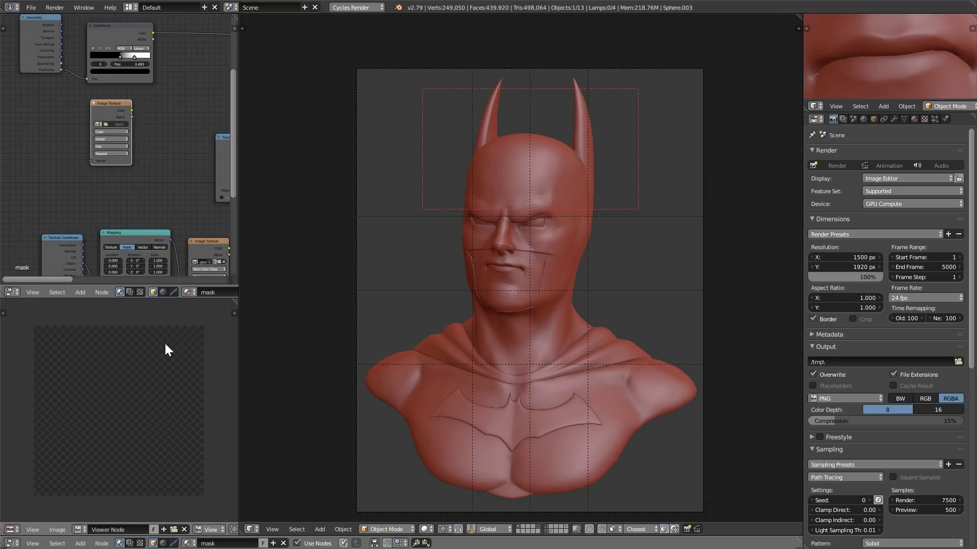
Step: Unlink the Viewer Node image and create a blank 1024 × 1024 px image named "cavity tutorial"
left_click(184, 529)
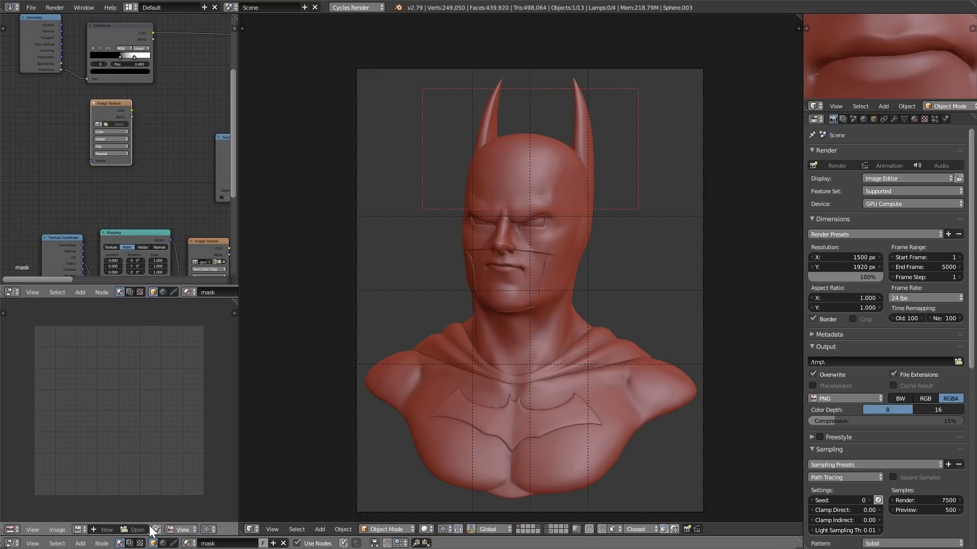
left_click(105, 530)
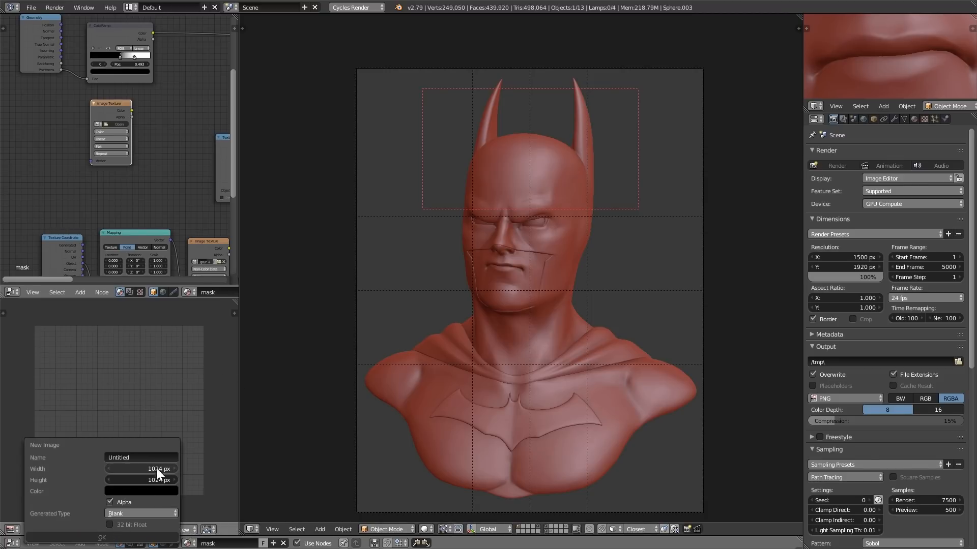
left_click(140, 456)
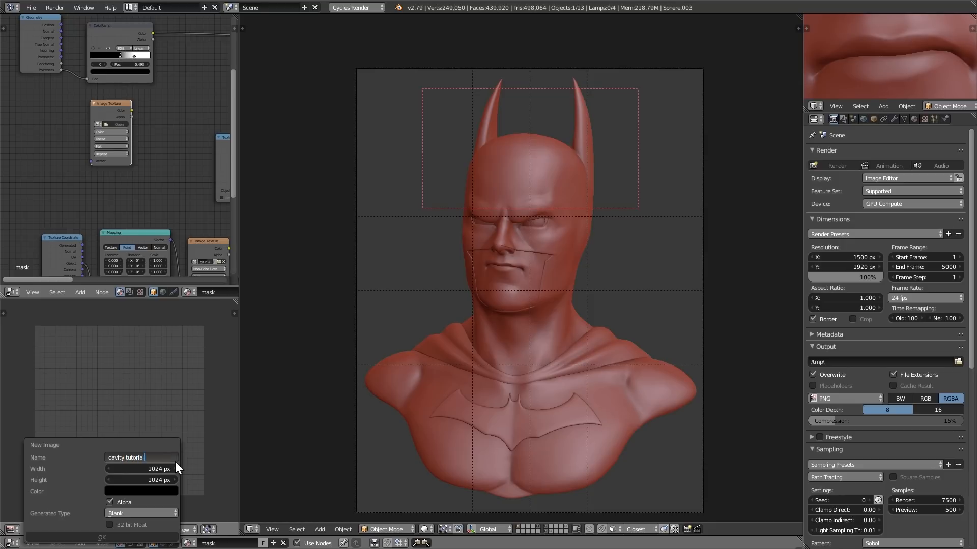
left_click(147, 537)
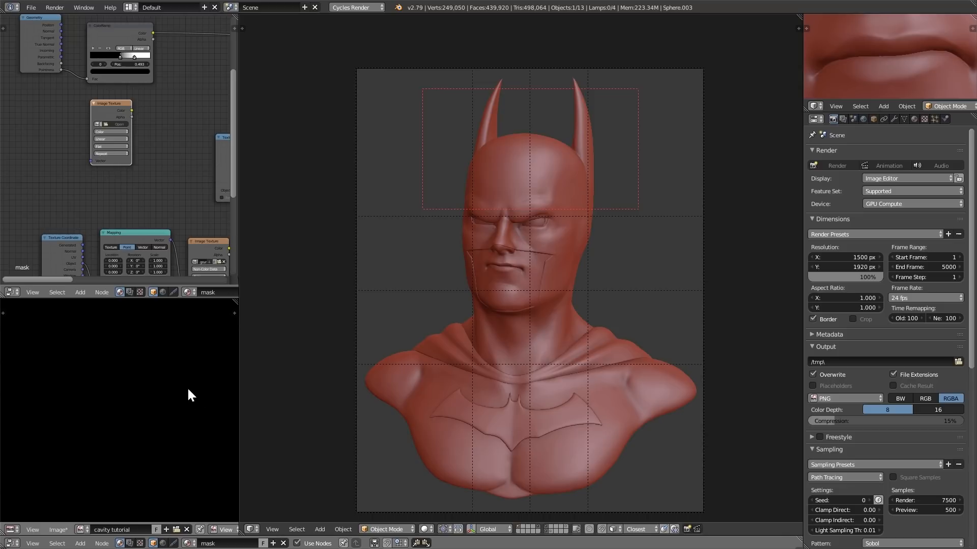
scroll(189, 442, "down", 3)
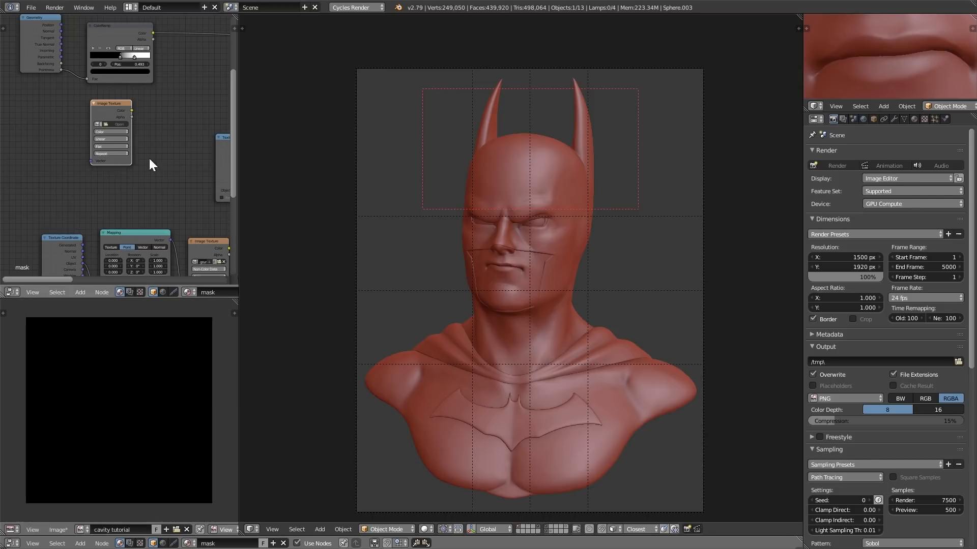
Step: Assign the "cavity tutorial" image to the new Image Texture node
scroll(151, 185, "up", 4)
scroll(129, 173, "up", 1)
left_click(83, 161)
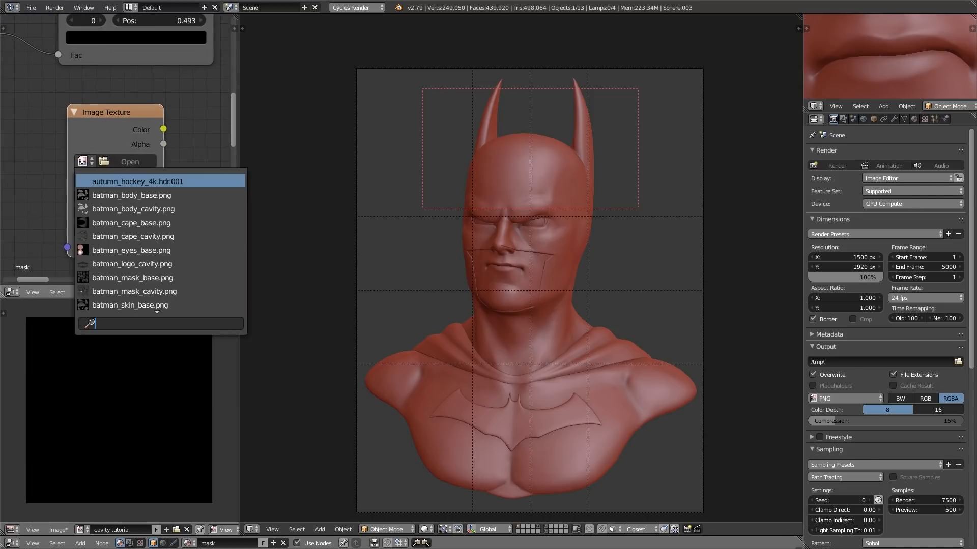
scroll(124, 206, "down", 3)
type("cav")
left_click(135, 238)
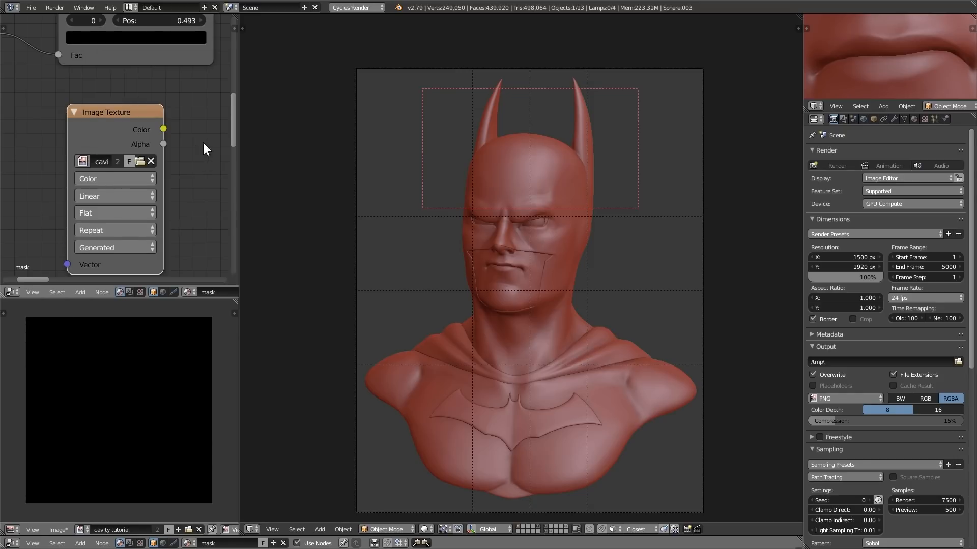
Step: Add an Emission shader and insert it on the link coming out of the Pointiness ColorRamp's Color output
scroll(202, 148, "down", 3)
middle_click_drag(151, 169, 127, 189)
scroll(130, 186, "up", 1)
scroll(139, 187, "up", 1)
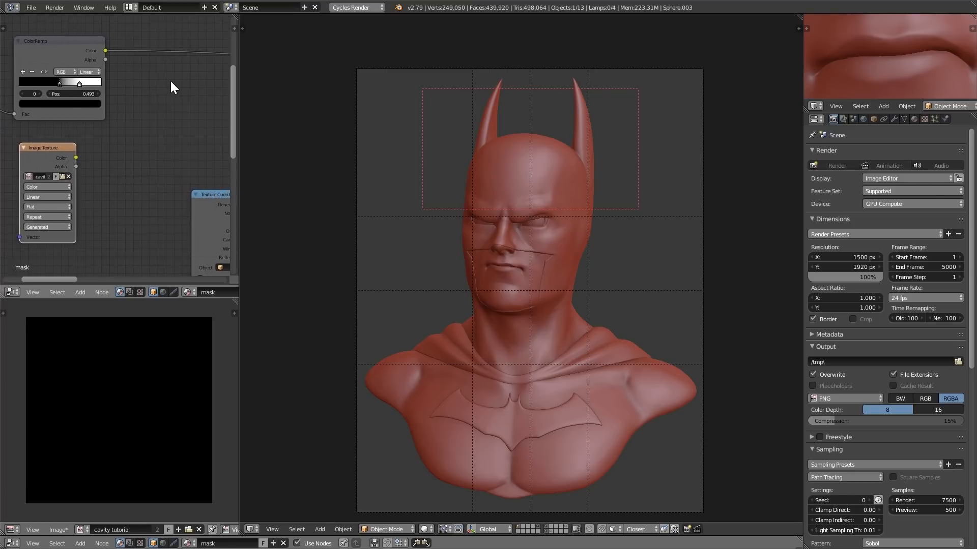
key("shift+a")
left_click(165, 74)
type("em")
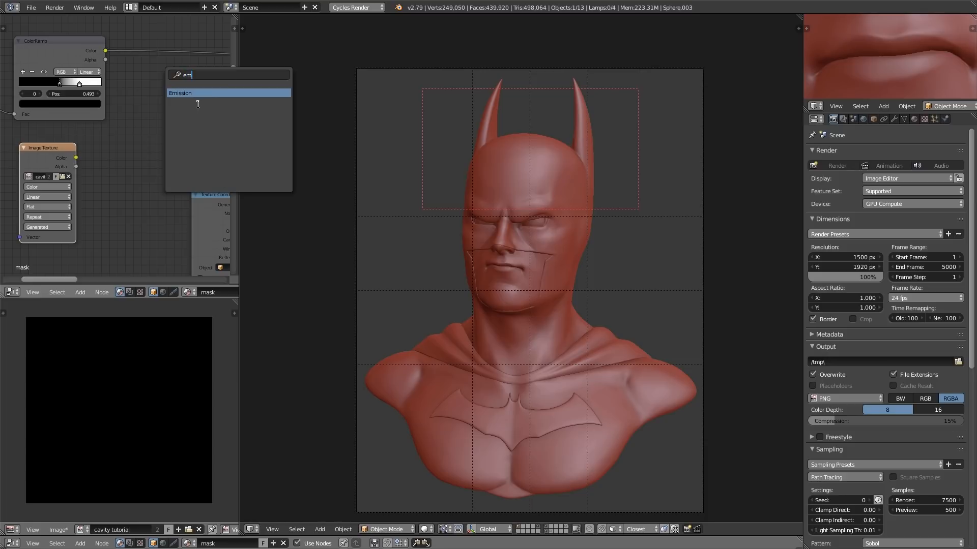
left_click(203, 91)
left_click(139, 41)
middle_click_drag(135, 137, 121, 161)
mouse_move(149, 101)
left_mouse_down()
mouse_move(138, 86)
mouse_move(167, 71)
mouse_move(146, 100)
left_mouse_up()
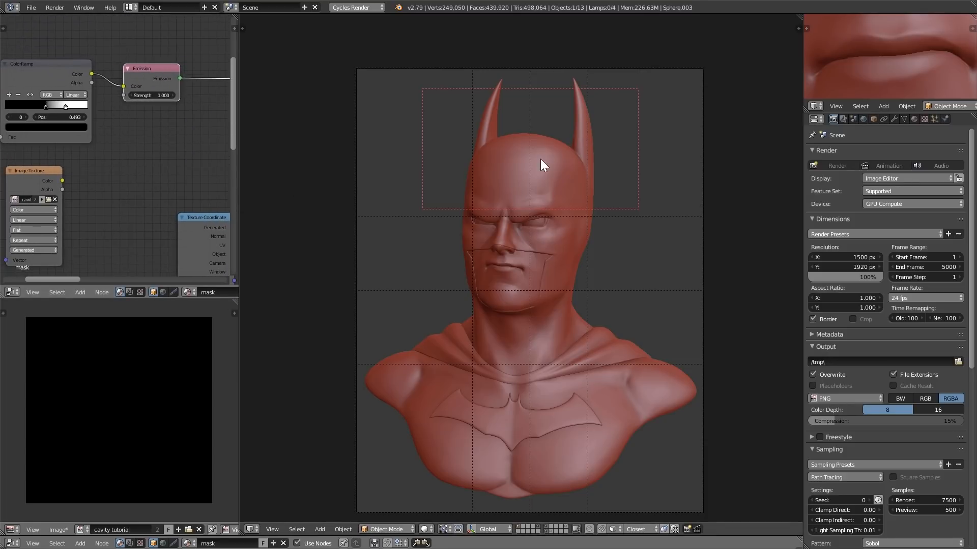
Step: Preview the ColorRamp and the Emission shader in rendered shading, and inspect the cavity mask on the head
key("shift+z")
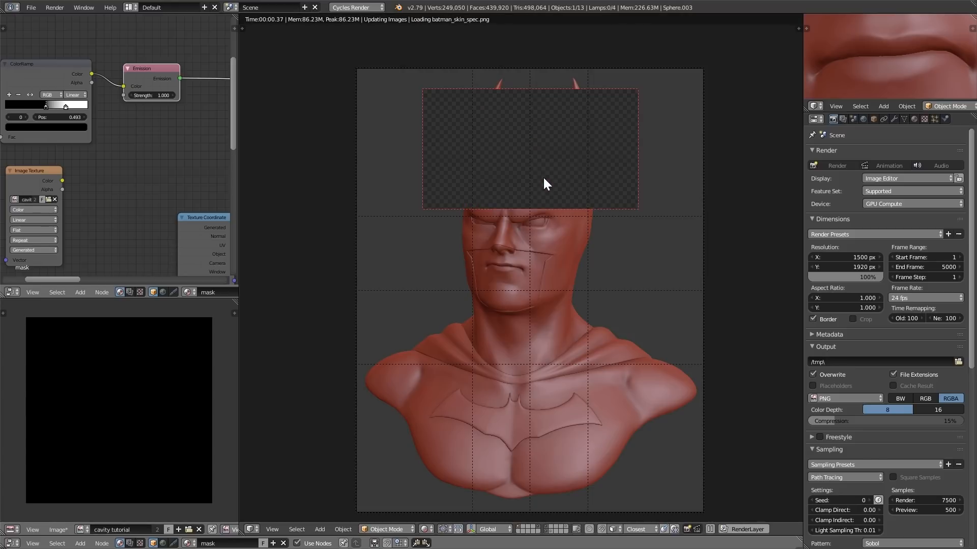
left_click(56, 68, "ctrl+shift")
mouse_move(108, 131)
middle_mouse_down()
mouse_move(139, 146)
mouse_move(124, 127)
middle_mouse_up()
left_click(166, 65, "ctrl+shift")
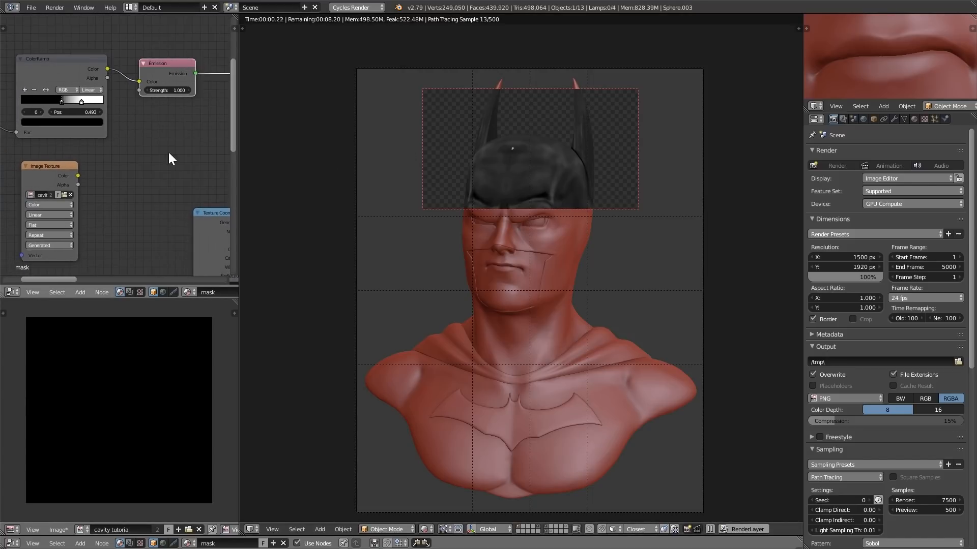
middle_click_drag(491, 205, 478, 222, "shift")
scroll(478, 222, "up", 2)
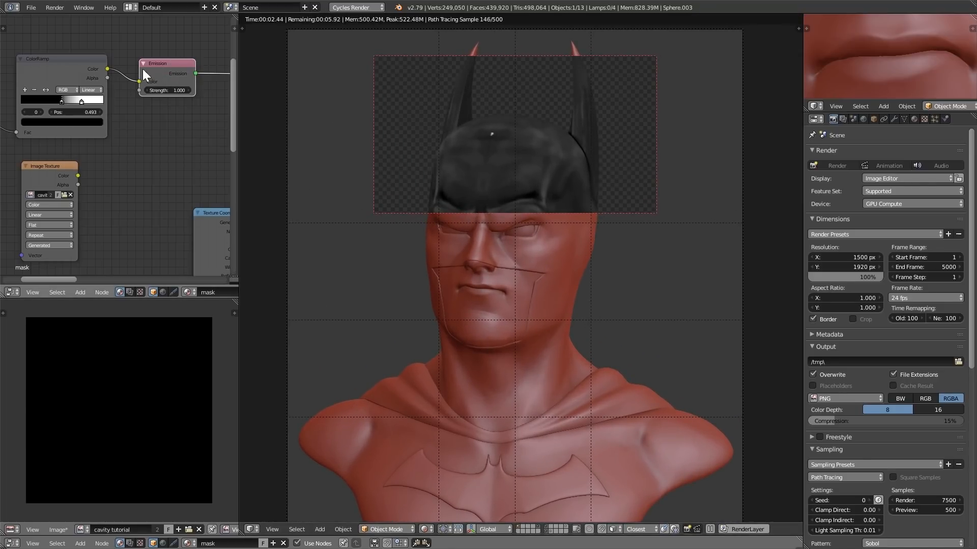
Step: Leave rendered shading and set the render samples to 100
key("shift+z")
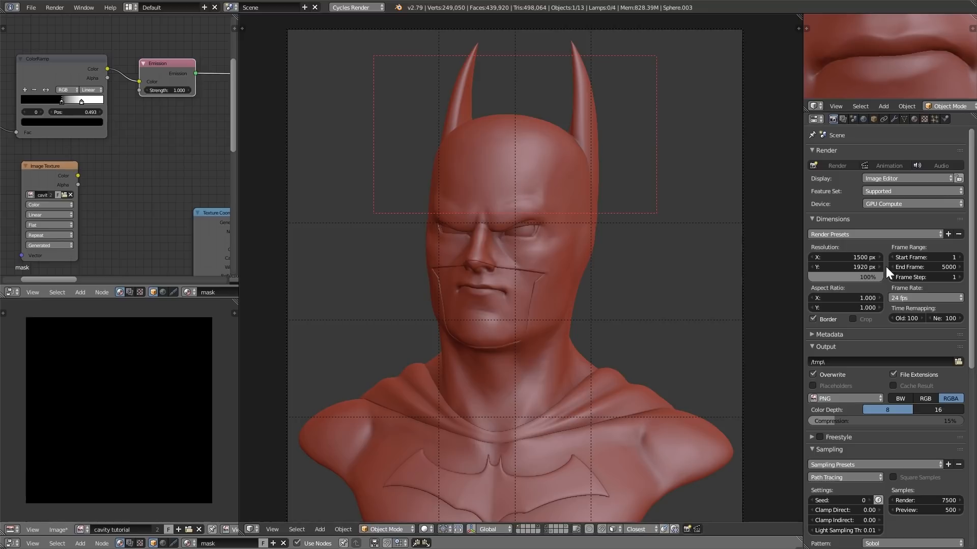
scroll(930, 411, "down", 5)
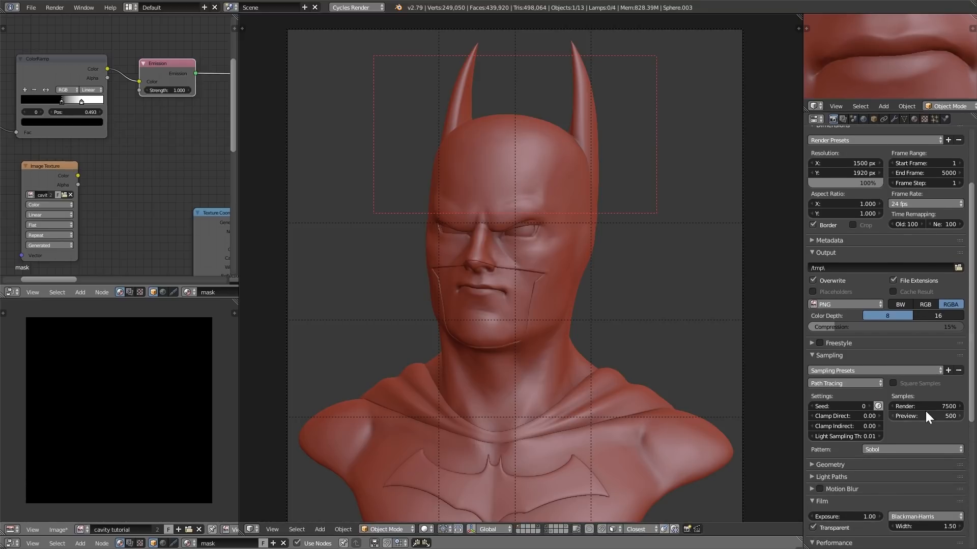
left_click_drag(941, 406, 899, 405)
left_click_drag(808, 411, 787, 411)
key("Return")
scroll(496, 174, "up", 1)
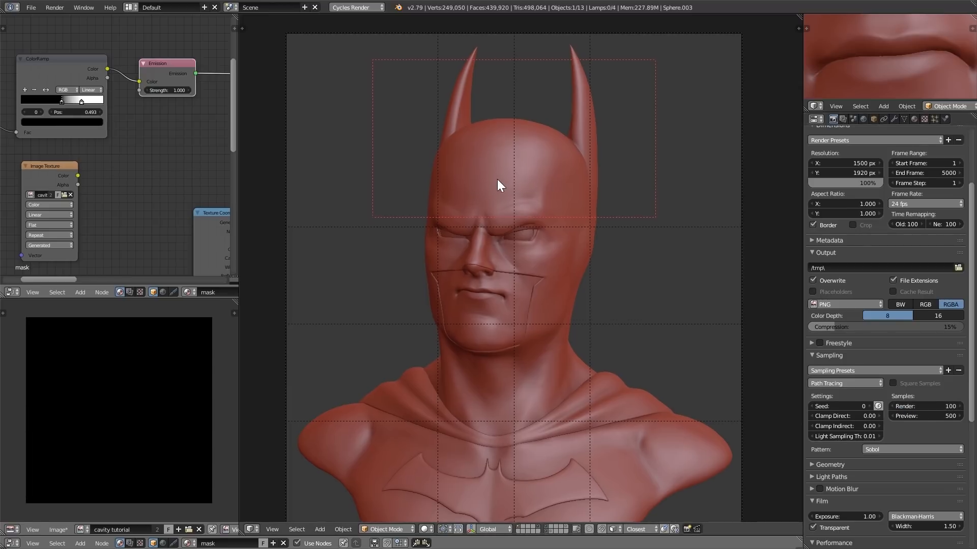
scroll(539, 281, "down", 2)
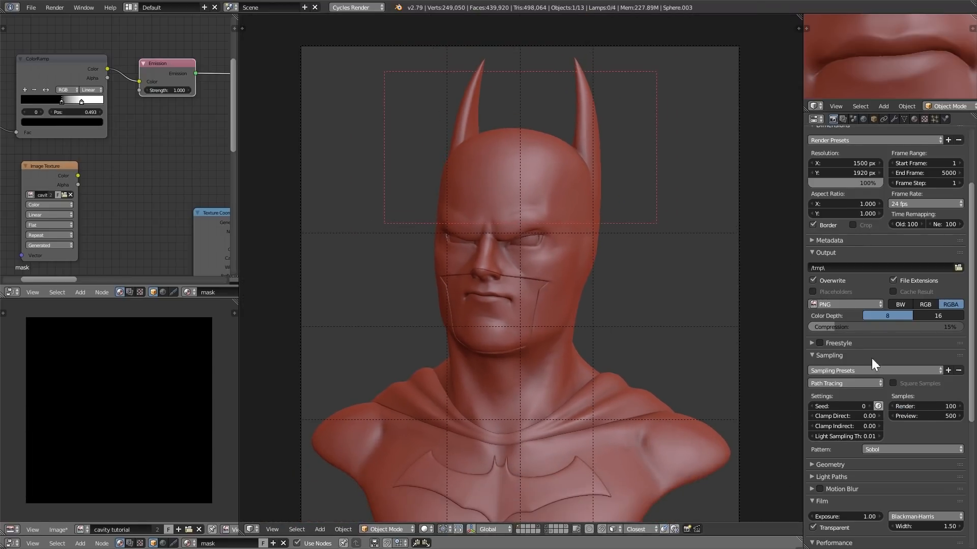
Step: Set the bake type to Emit in the render settings
scroll(974, 392, "up", 5)
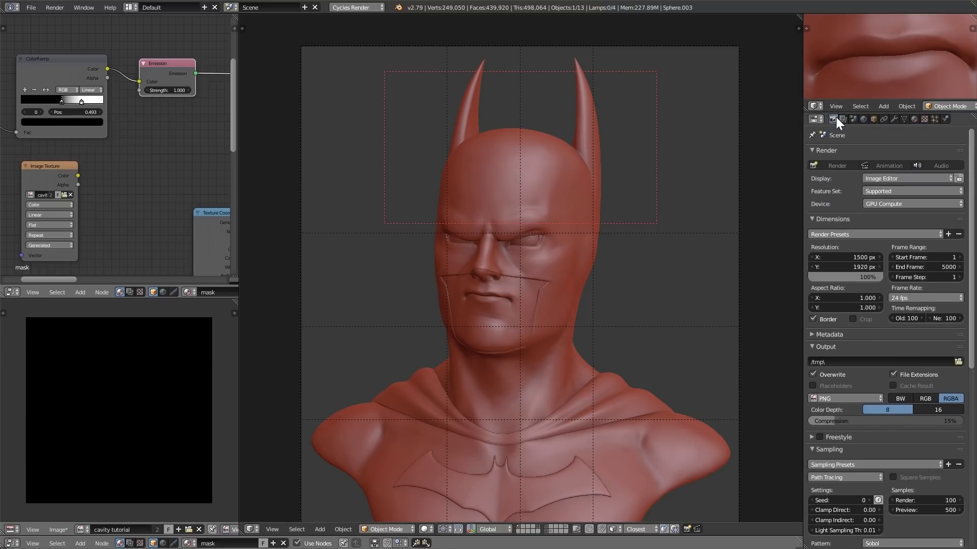
scroll(944, 445, "down", 12)
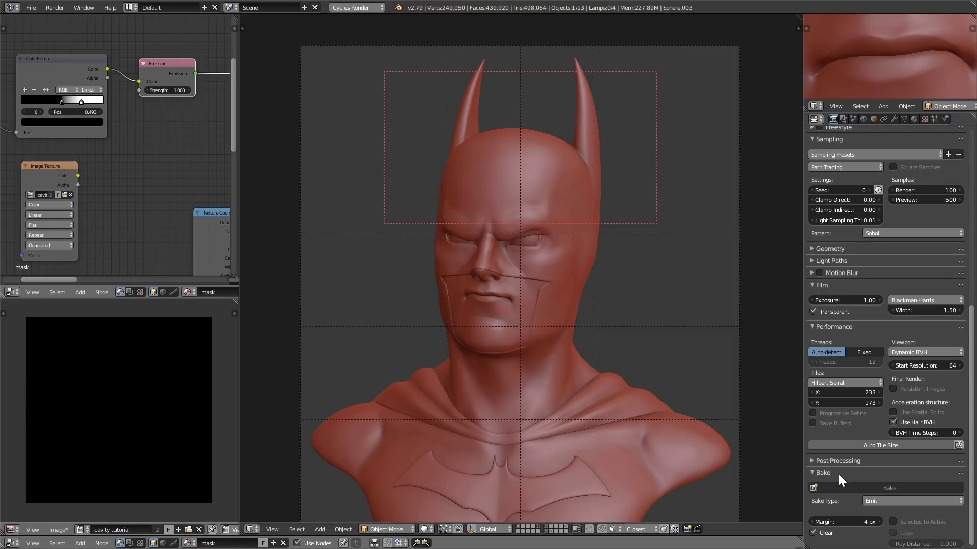
left_click(869, 501)
left_click(882, 433)
Step: Route the Emission shader to the material output and make the "cavity tutorial" Image Texture node the active bake target
middle_click_drag(128, 206, 159, 189)
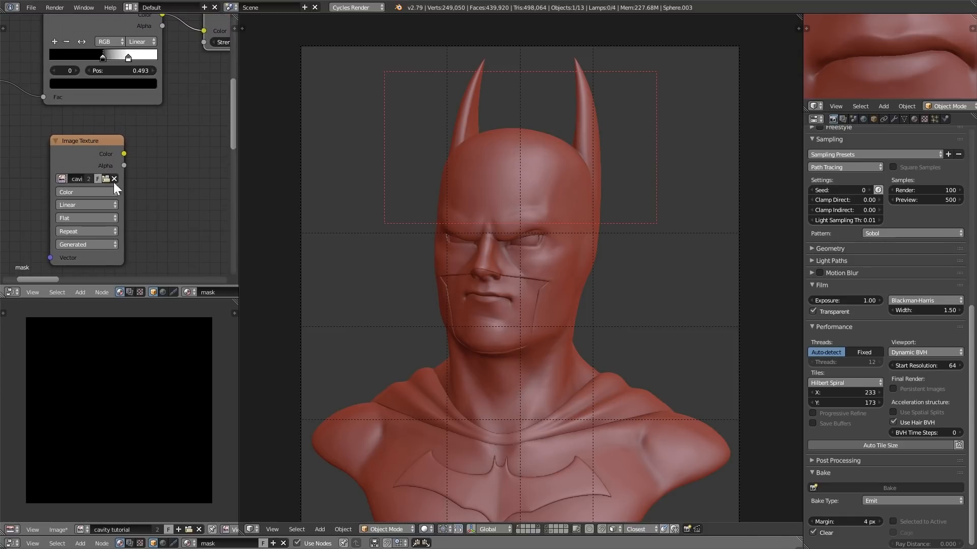
left_click(87, 148)
middle_click_drag(162, 181, 136, 190)
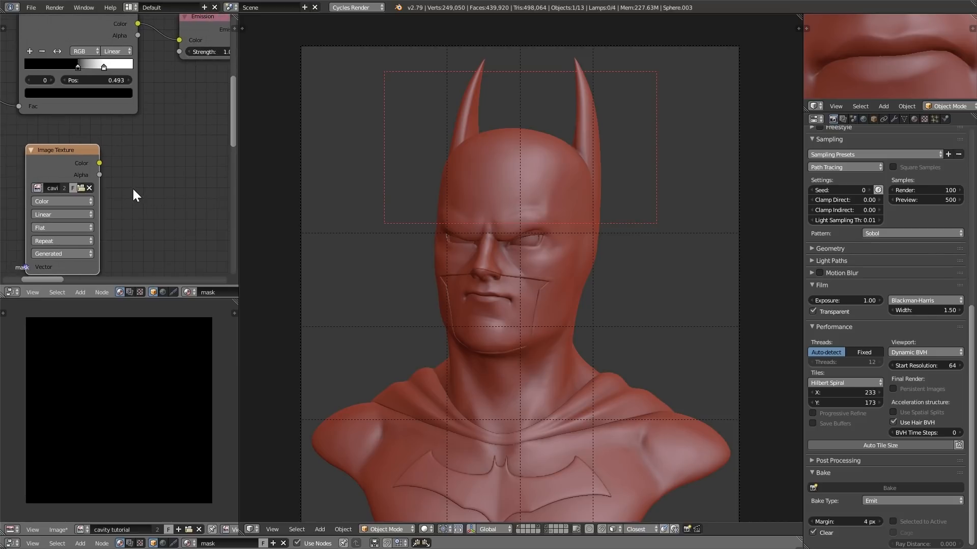
middle_click_drag(164, 138, 134, 159)
scroll(101, 204, "down", 3)
left_click(133, 76, "ctrl+shift")
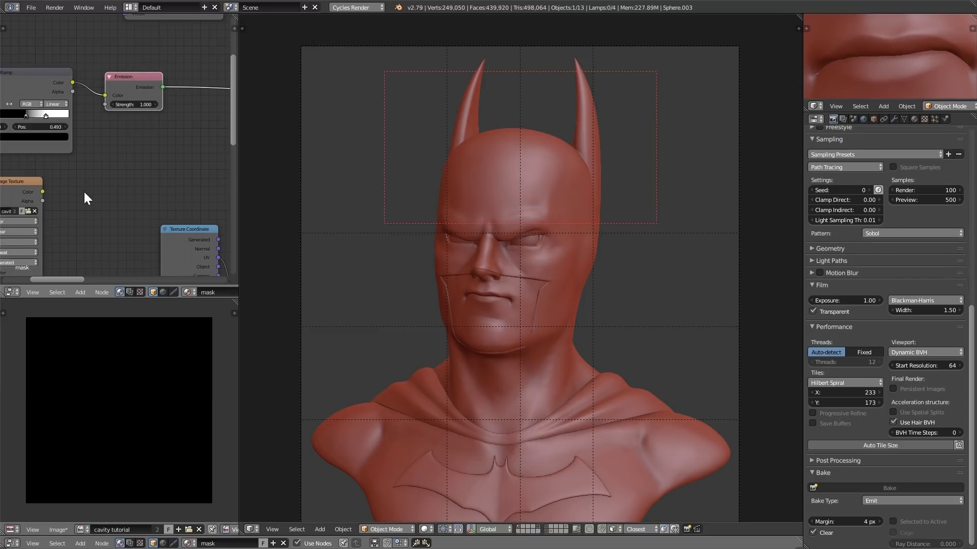
middle_click_drag(84, 186, 146, 145)
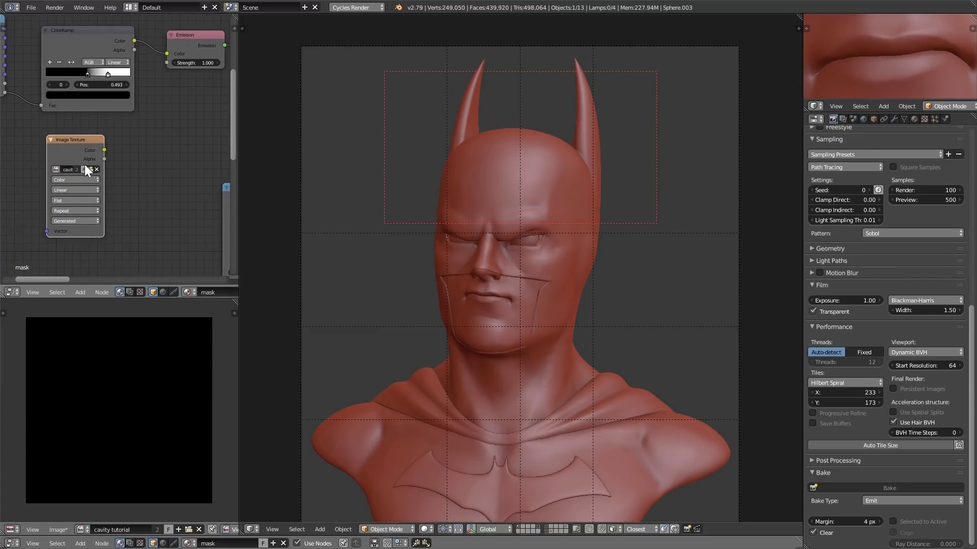
mouse_move(139, 200)
middle_mouse_down("ctrl")
mouse_move(142, 176)
mouse_move(158, 193)
mouse_move(153, 210)
middle_mouse_up("ctrl")
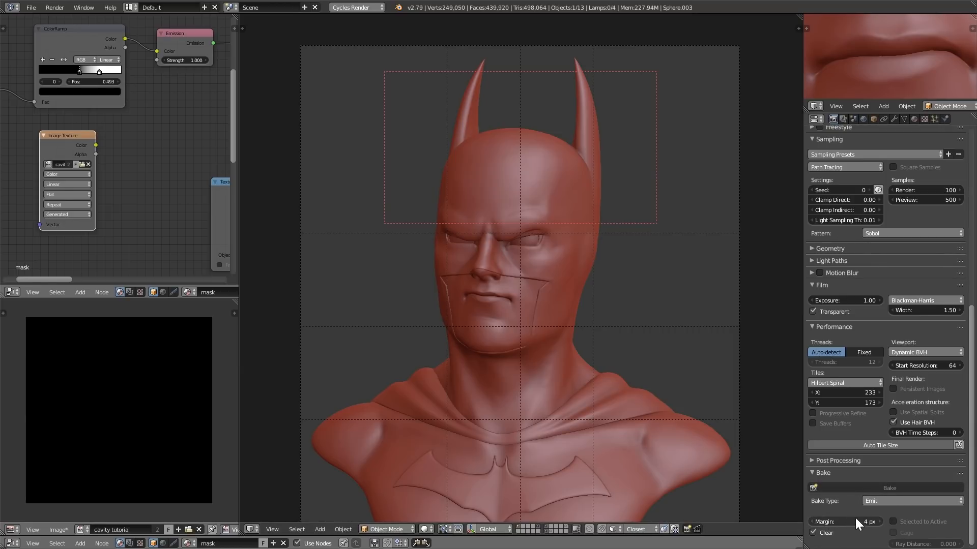
Step: Examine the mask's UV islands and the gaps between them over the "cavity tutorial" image in Edit Mode, then return to Object Mode
middle_click_drag(158, 413, 158, 403)
middle_click_drag(155, 411, 166, 398, "ctrl")
middle_click_drag(158, 407, 171, 405, "ctrl")
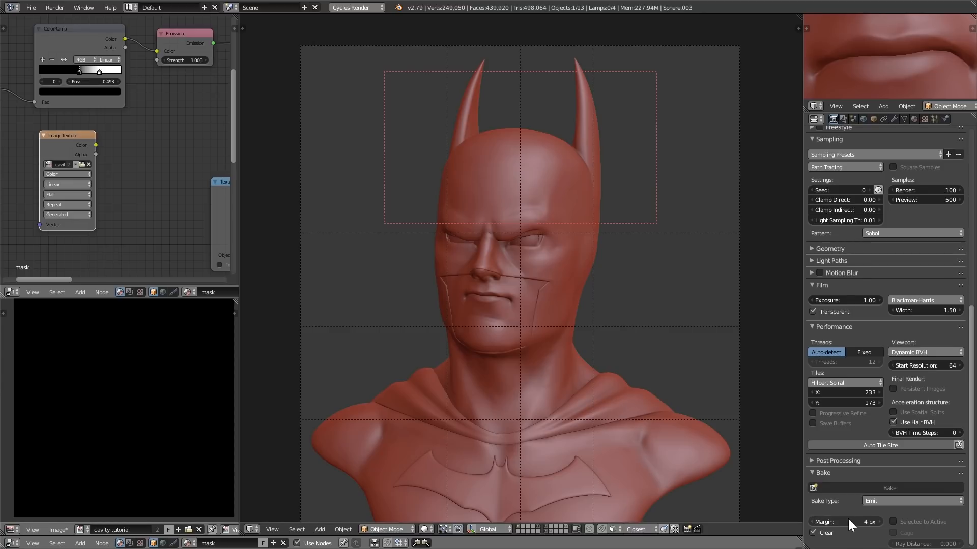
middle_click_drag(547, 325, 554, 358, "shift")
scroll(575, 205, "up", 2)
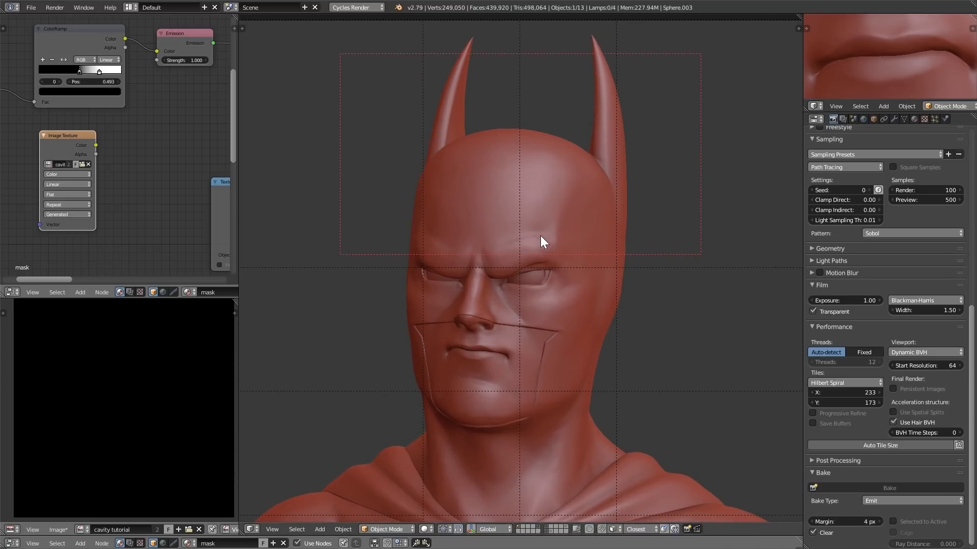
key("Tab")
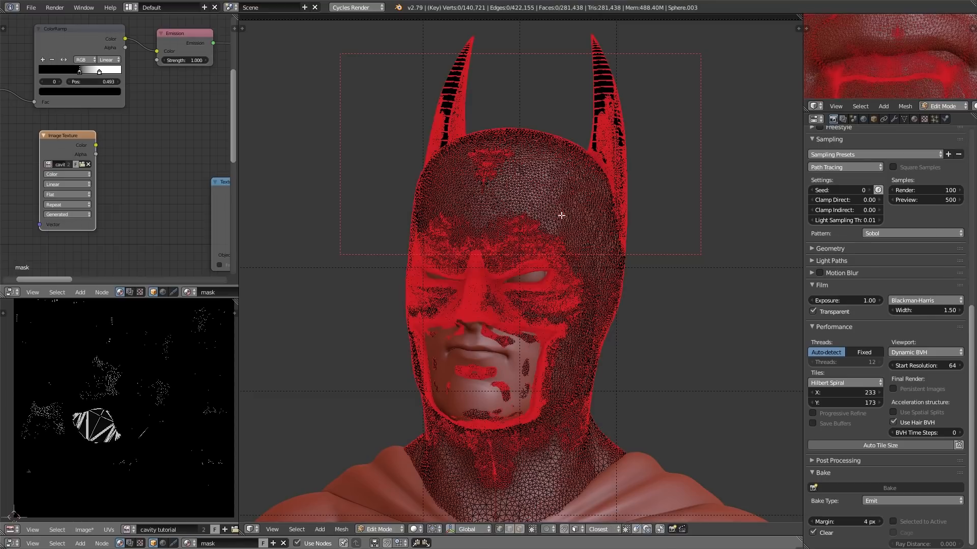
scroll(156, 411, "up", 5)
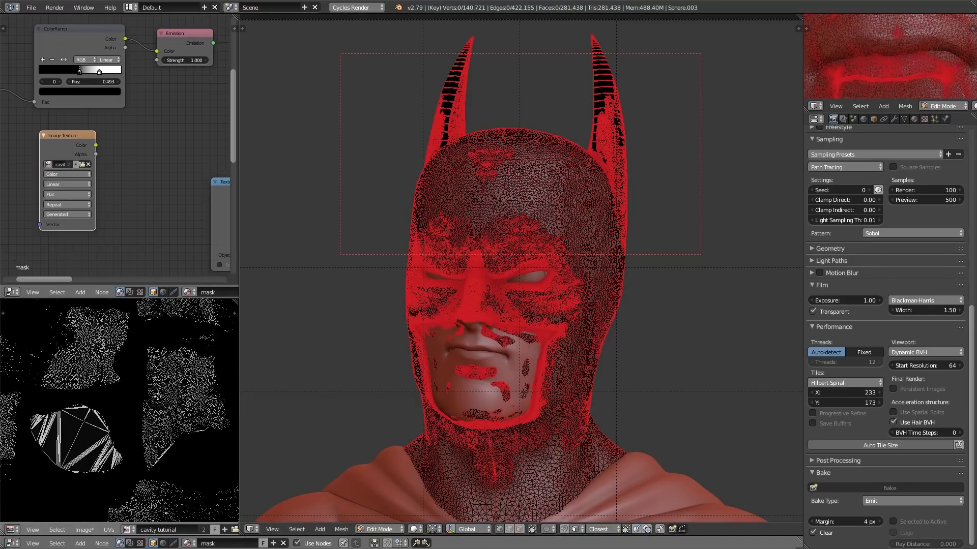
middle_click_drag(166, 385, 167, 326)
middle_click_drag(173, 448, 172, 406, "ctrl")
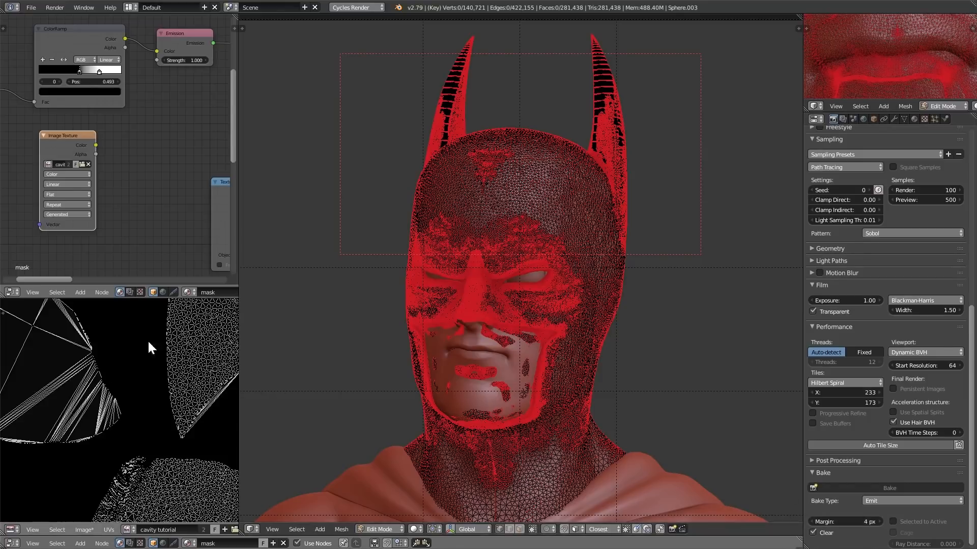
key("Tab")
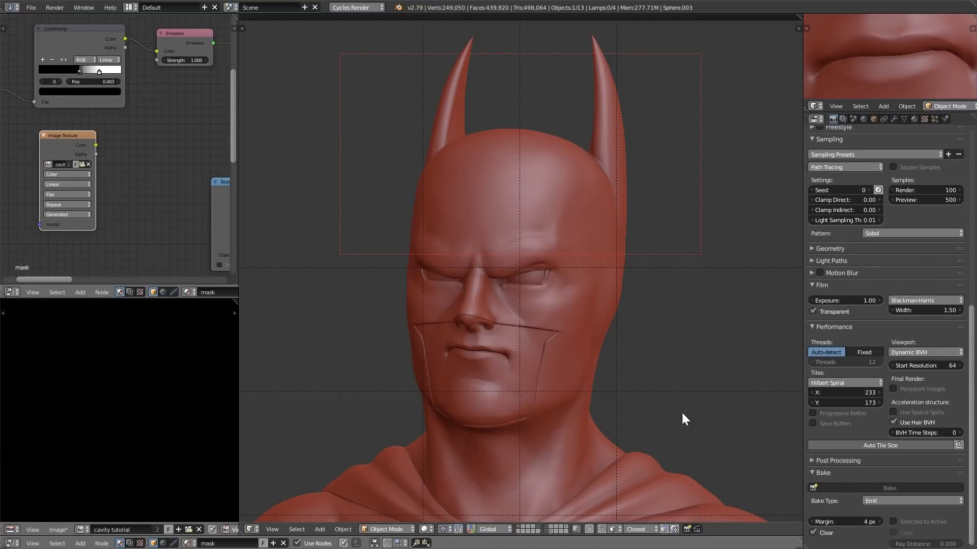
Step: Bake the emission mask into the "cavity tutorial" image and inspect the whole baked map
scroll(564, 302, "down", 1)
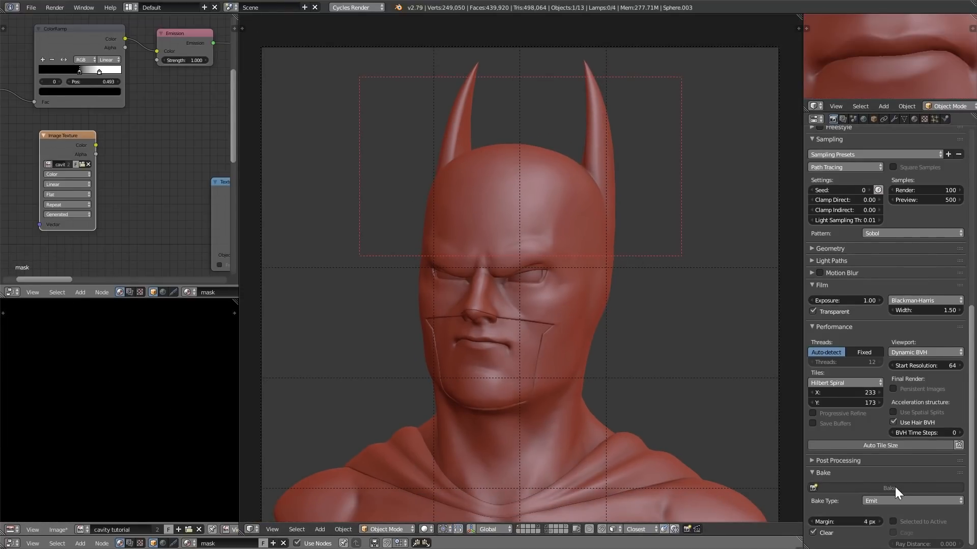
left_click(895, 488)
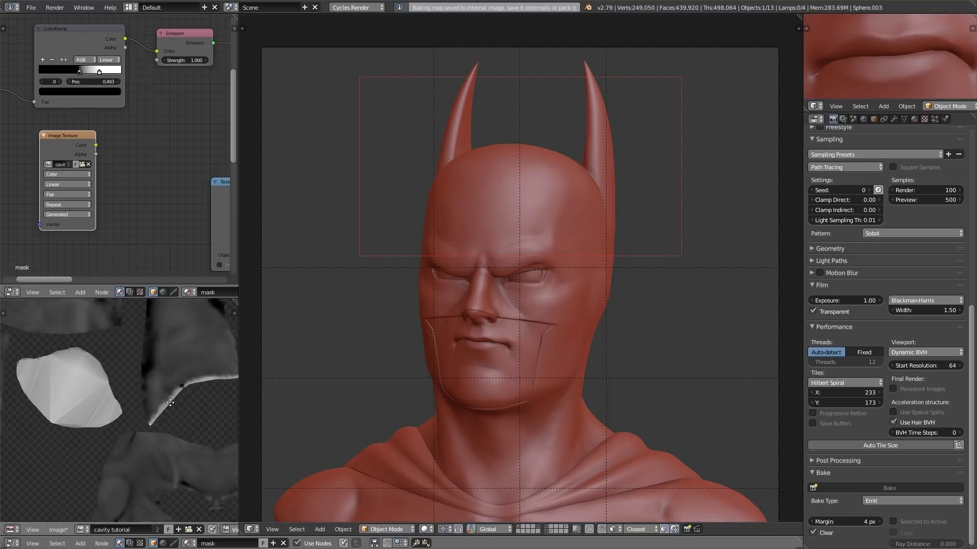
scroll(170, 403, "down", 4)
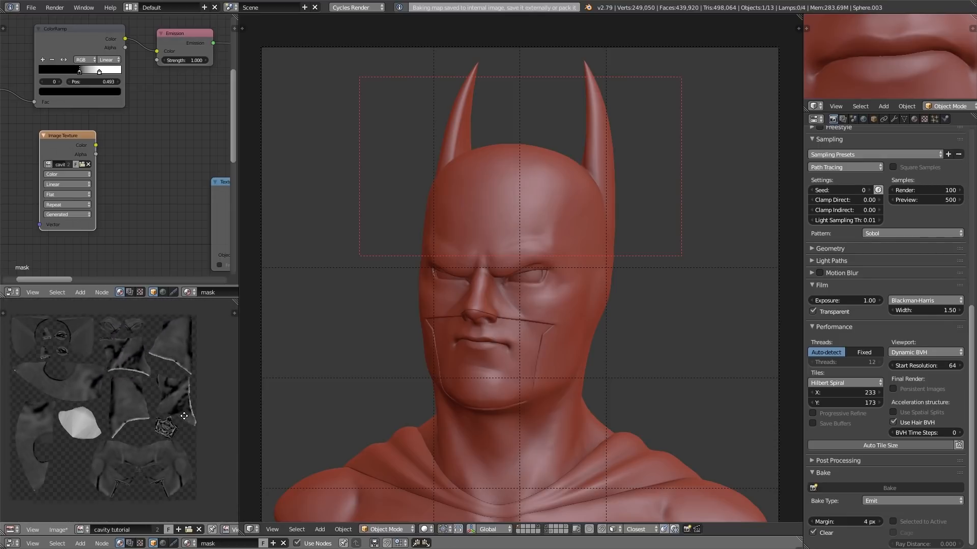
scroll(161, 494, "up", 1)
left_click(61, 529)
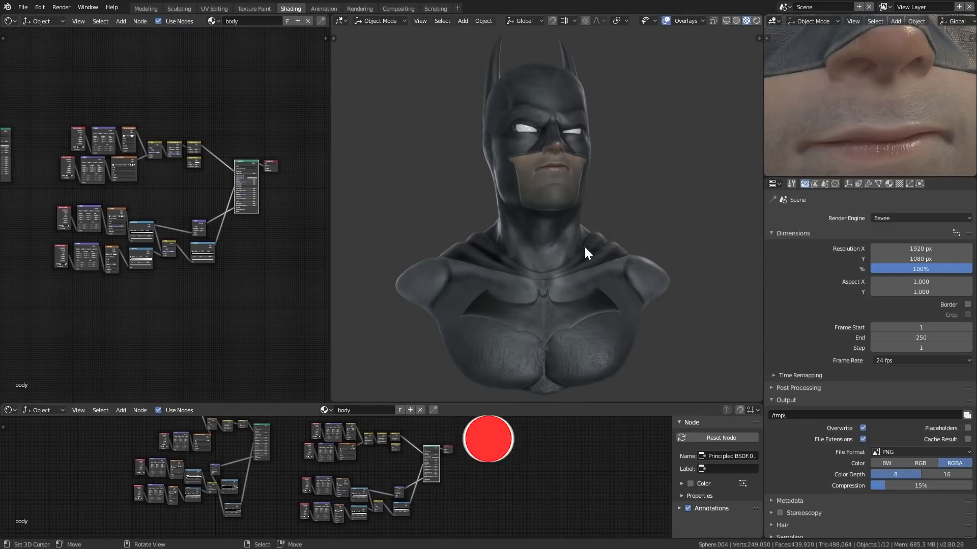
Step: In the Blender 2.80 file, inspect the shaded bust and the Eevee render settings, including the enabled effects
middle_click_drag(596, 286, 594, 304)
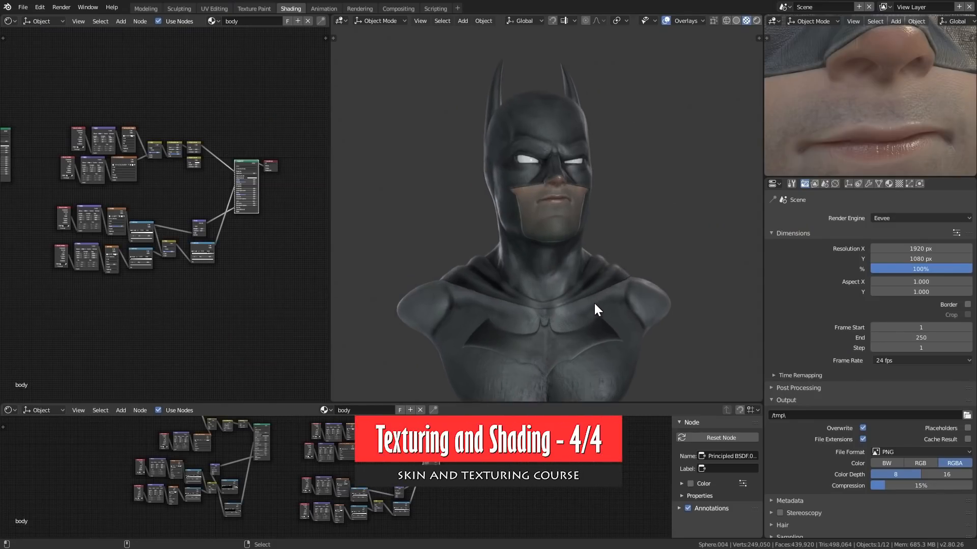
scroll(595, 295, "up", 5)
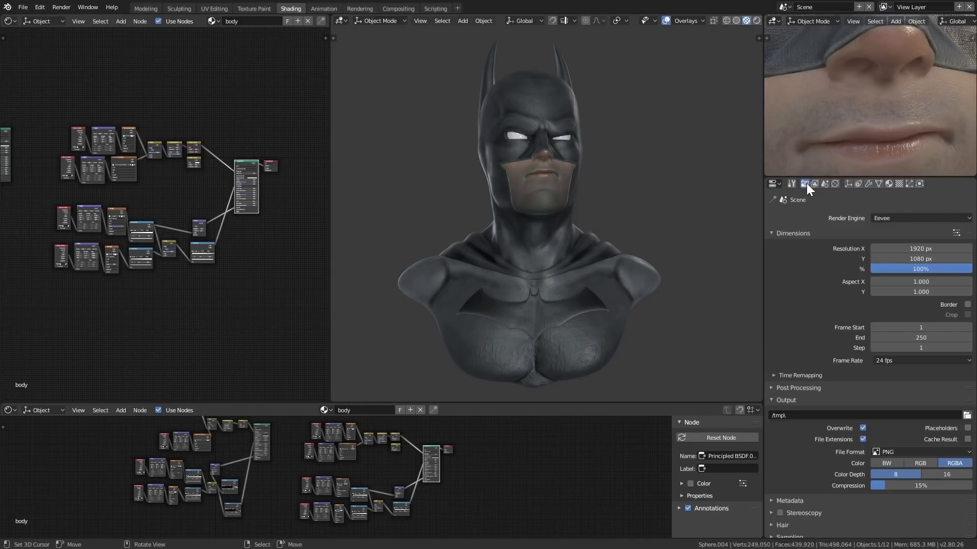
scroll(972, 287, "down", 2)
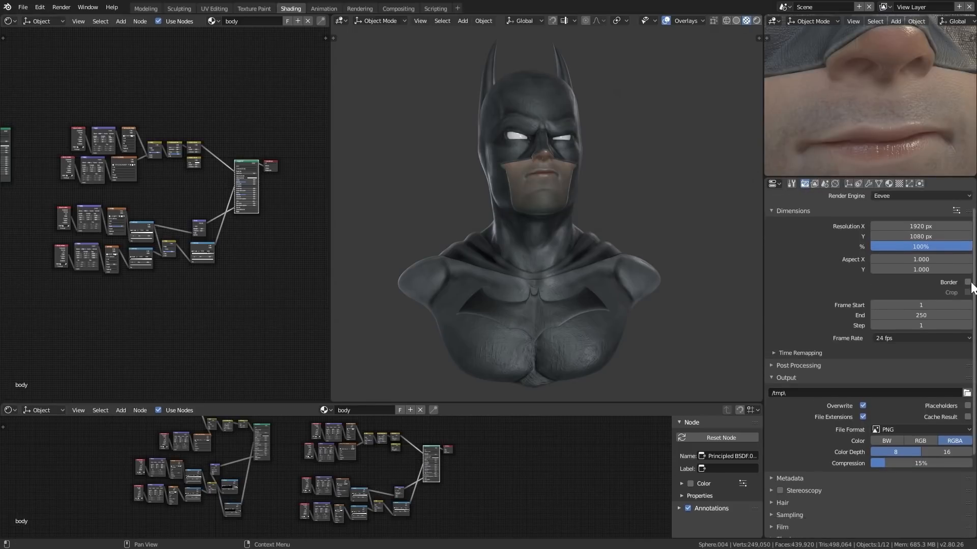
scroll(969, 306, "down", 5)
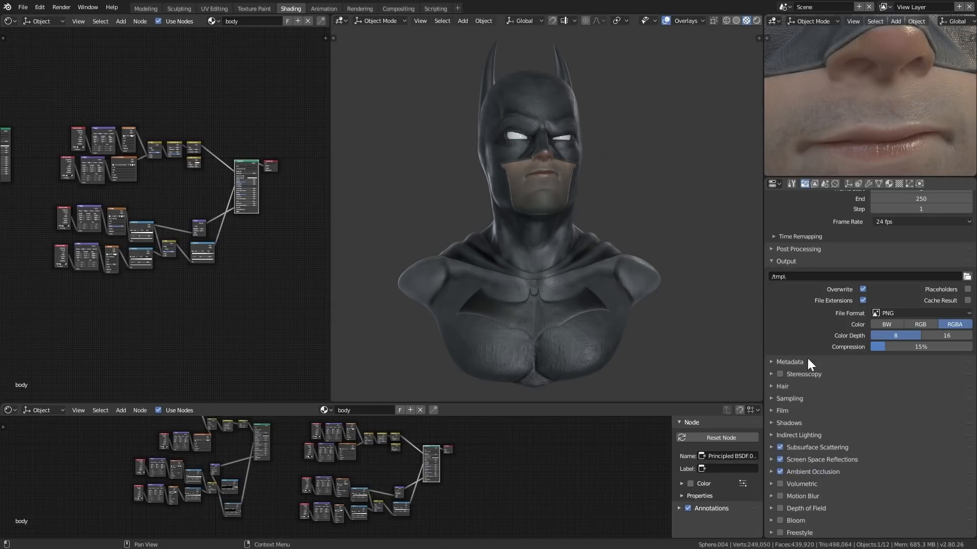
scroll(580, 222, "up", 5)
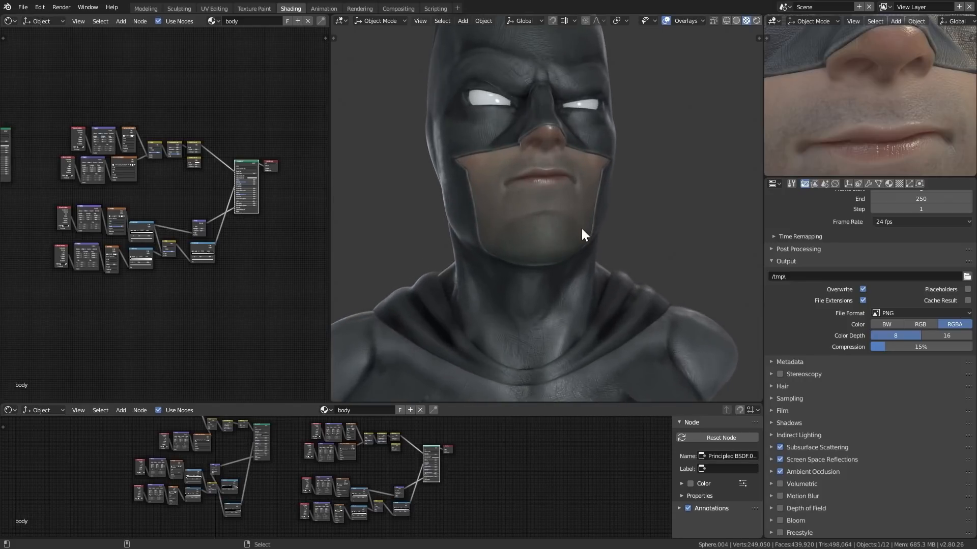
scroll(584, 232, "up", 2)
Step: Enable Screen Space Refraction and Subsurface Translucency in the body material's options
left_click(888, 183)
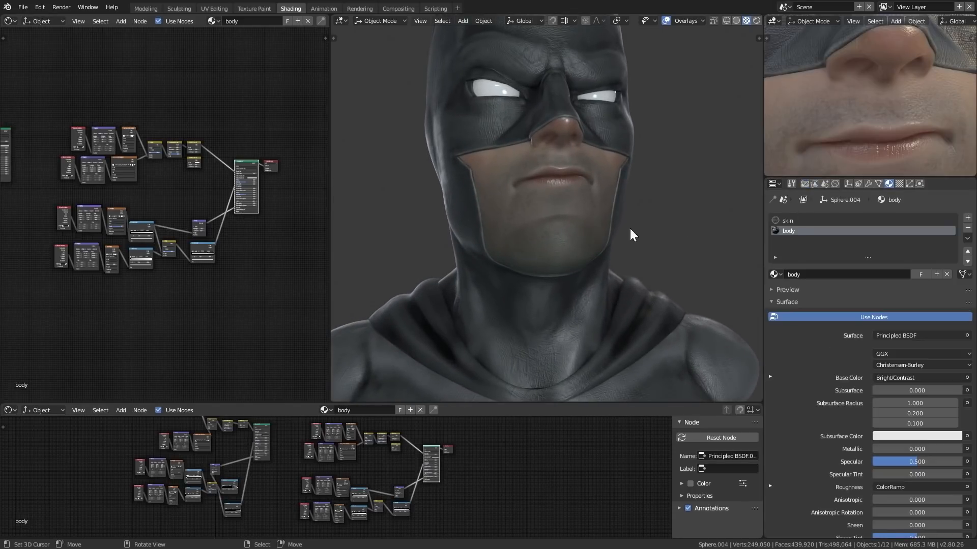
scroll(694, 277, "down", 1)
scroll(688, 289, "down", 1)
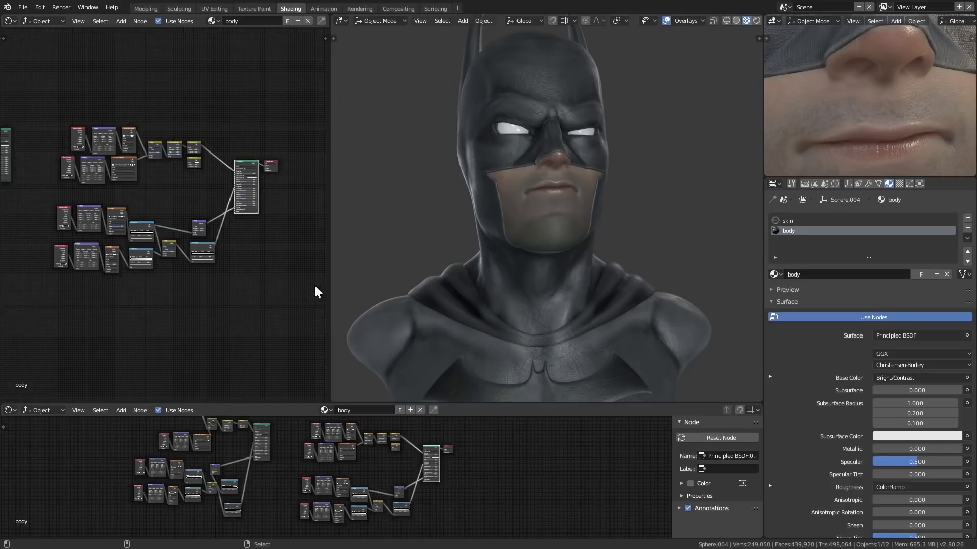
scroll(244, 229, "up", 5)
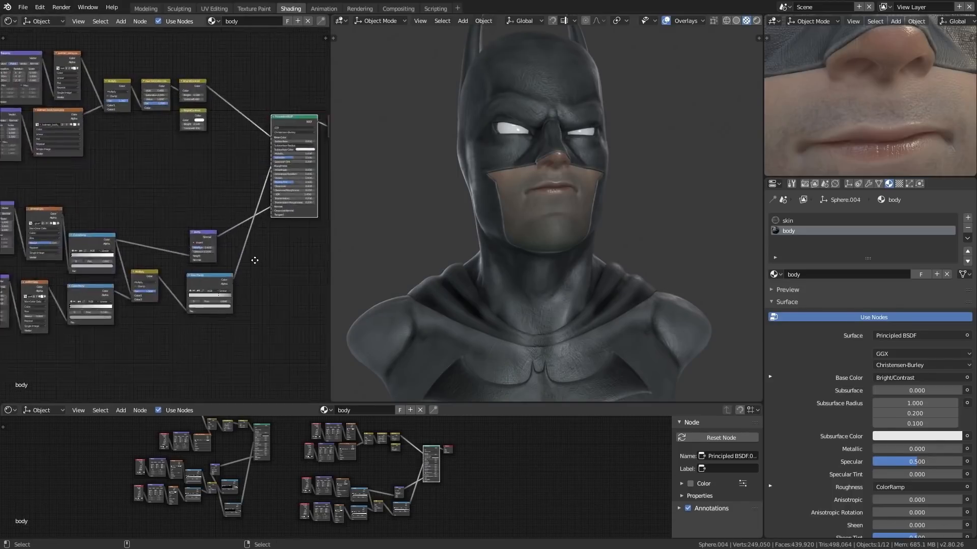
middle_click_drag(187, 265, 264, 324, "ctrl")
middle_click_drag(230, 279, 278, 276)
left_click_drag(972, 289, 966, 423)
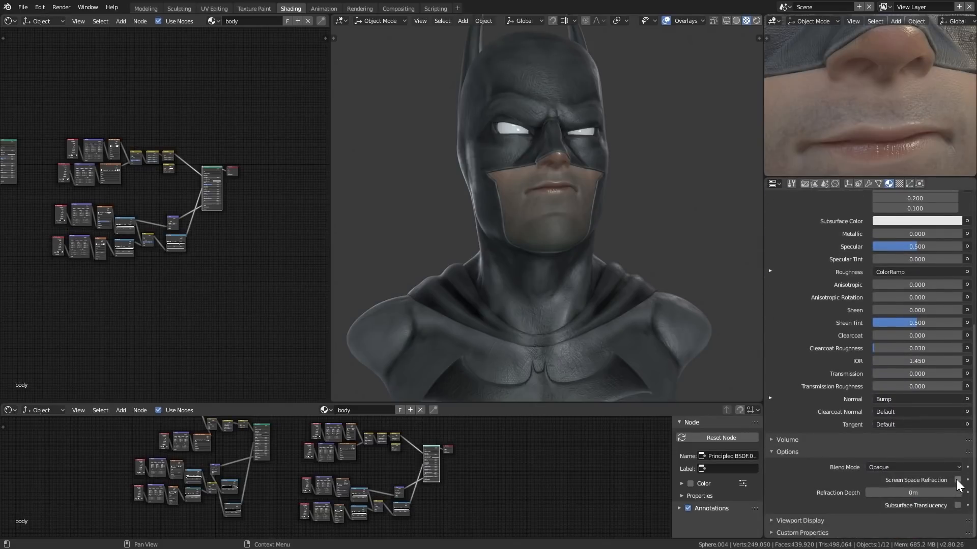
left_click(957, 505)
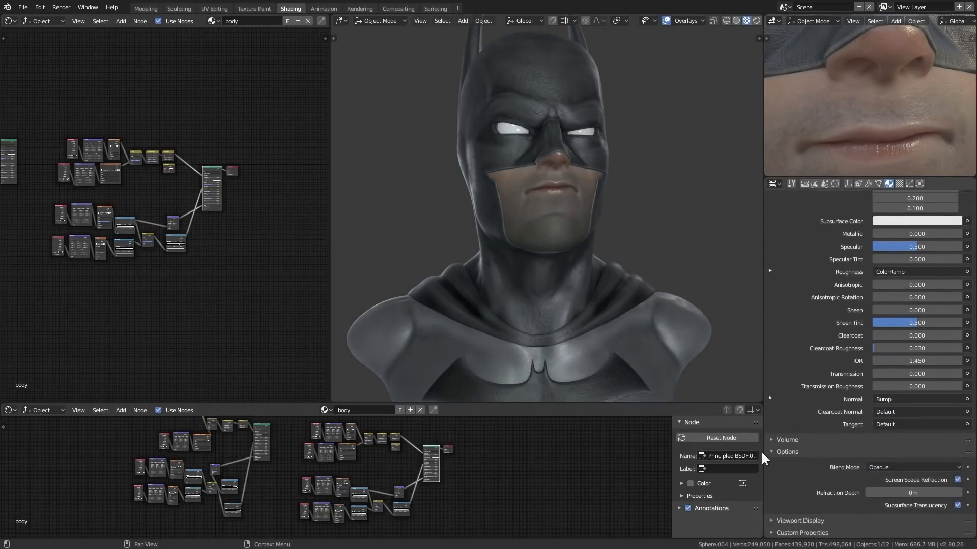
Step: Examine the whole bust and the nodes feeding the body material's Principled BSDF
scroll(664, 311, "down", 5)
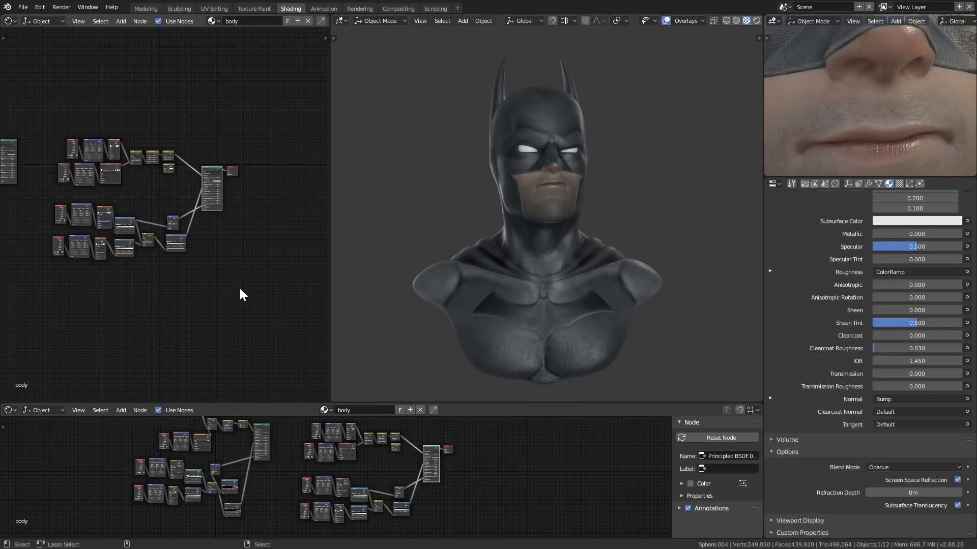
scroll(241, 210, "up", 3)
scroll(248, 150, "up", 2)
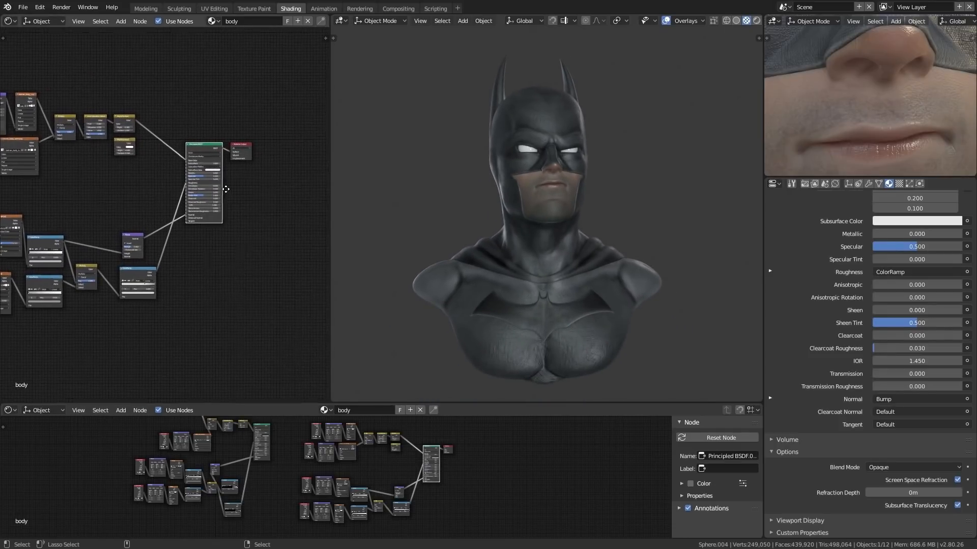